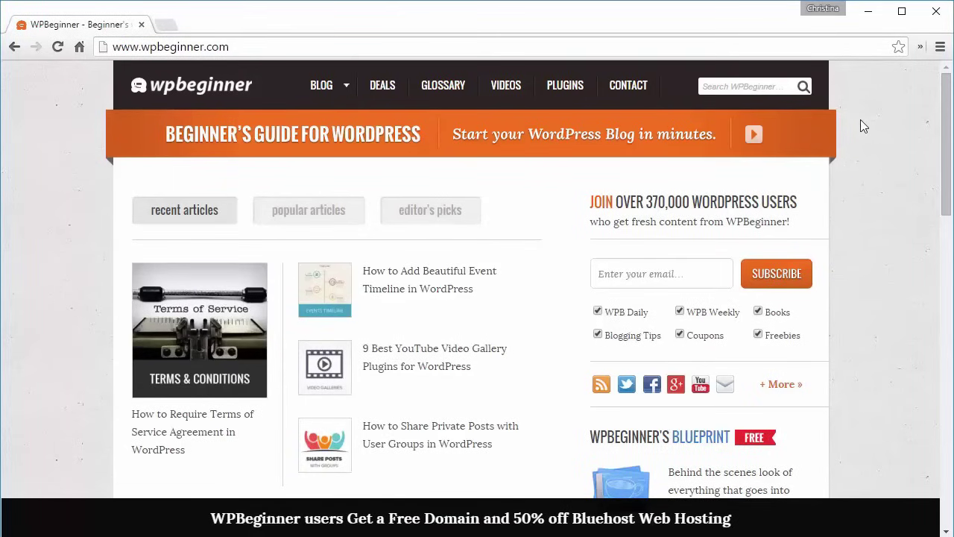
- Open WPBeginner's HostGator coupon page from the hosting deals, showing the wpbeginner 40% off code
click(375, 87)
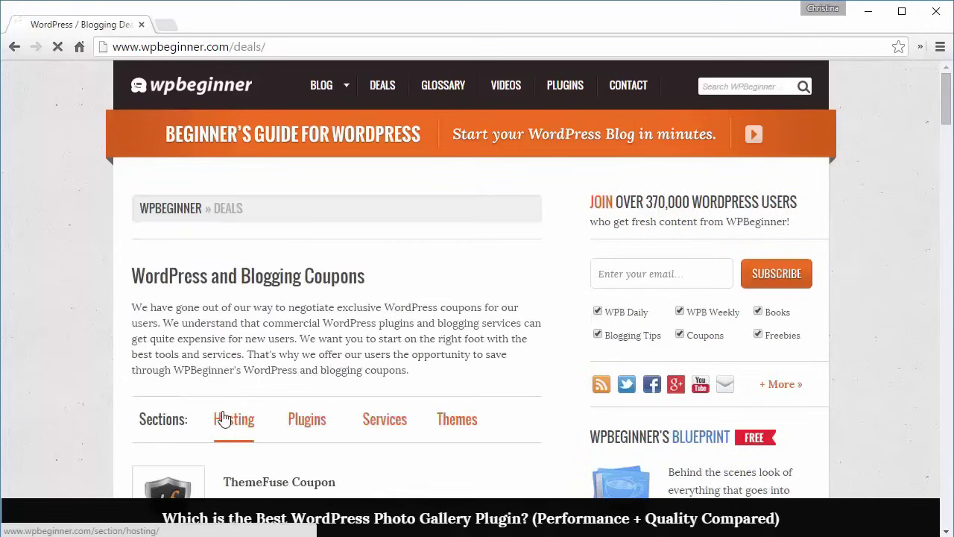
click(224, 419)
scroll(67, 410, down, 4)
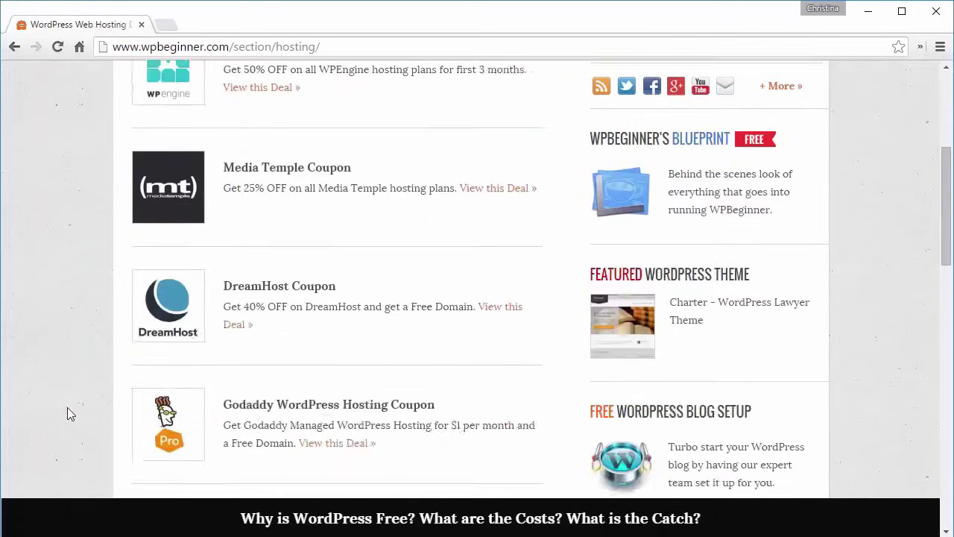
scroll(67, 408, down, 8)
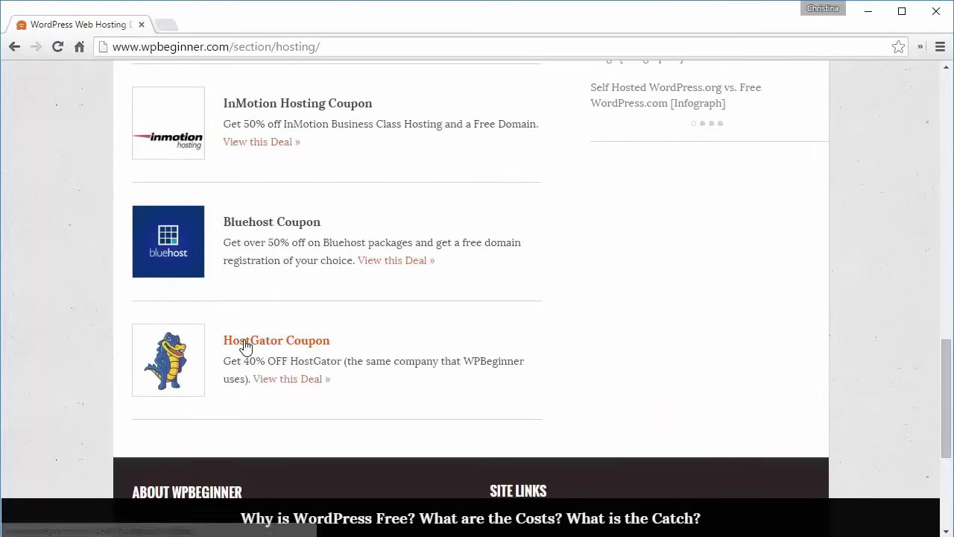
click(246, 343)
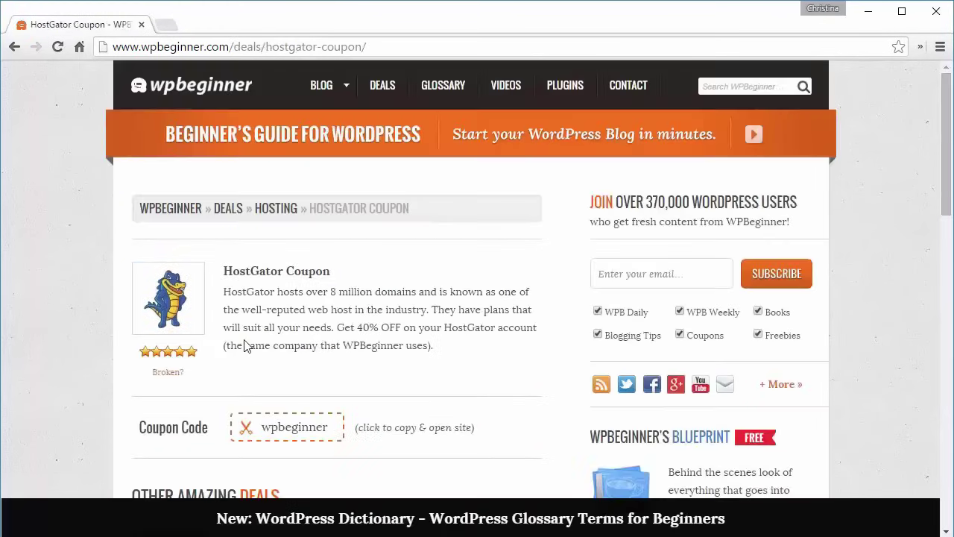
- Copy the coupon, start a HostGator hosting signup and check availability of a 'start…' domain
click(284, 429)
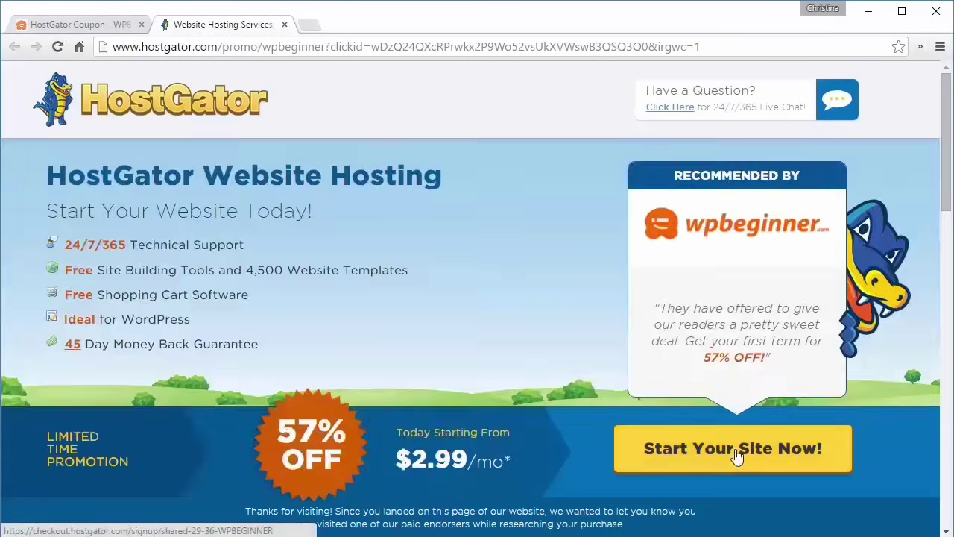
click(737, 449)
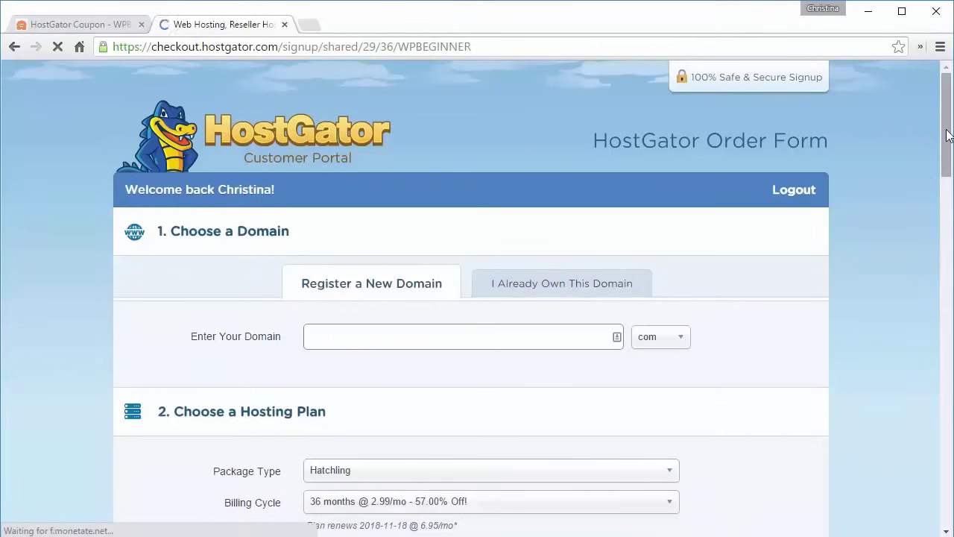
scroll(643, 185, down, 2)
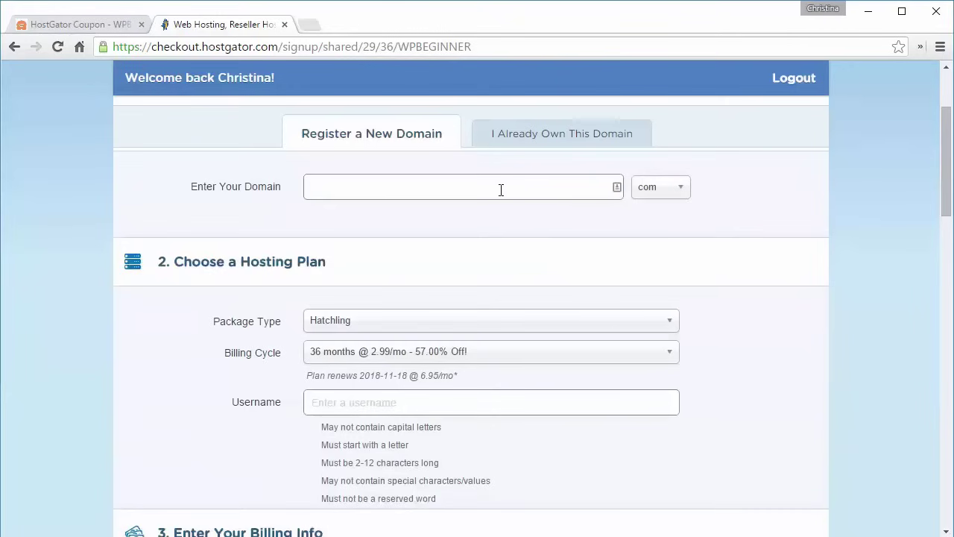
click(544, 143)
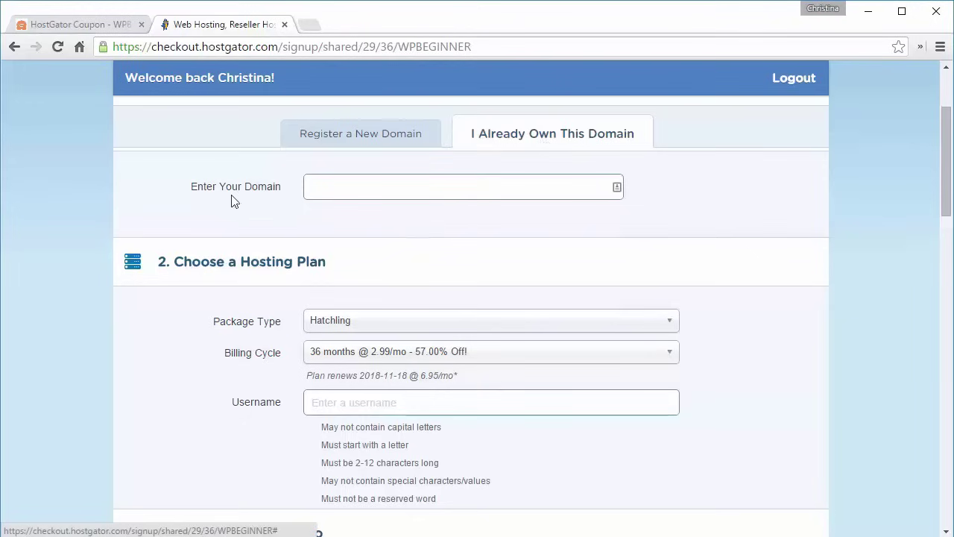
click(350, 134)
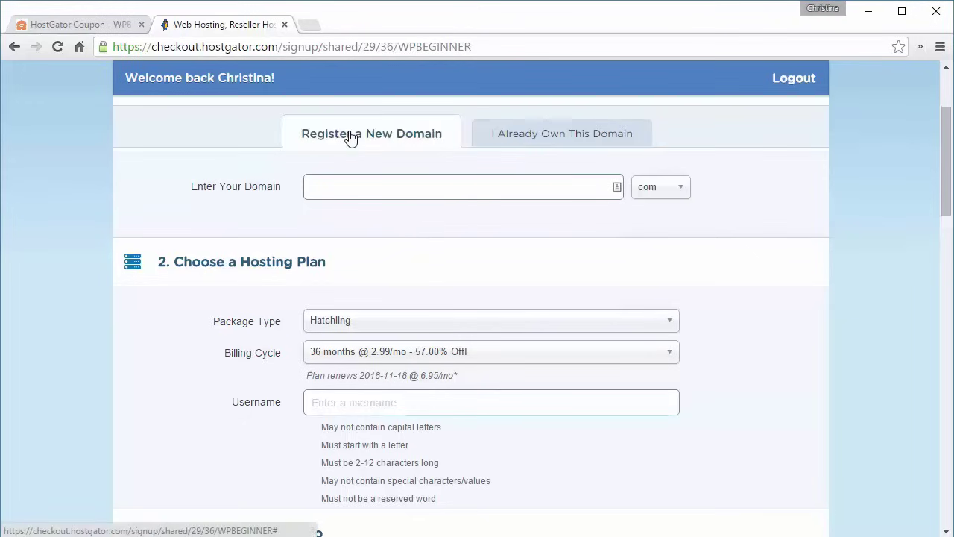
click(370, 187)
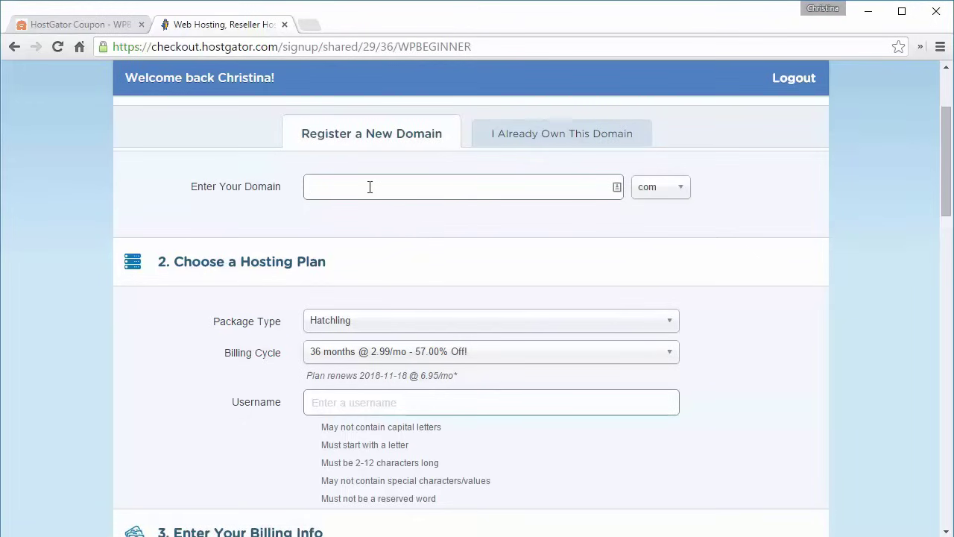
text(startawpsite)
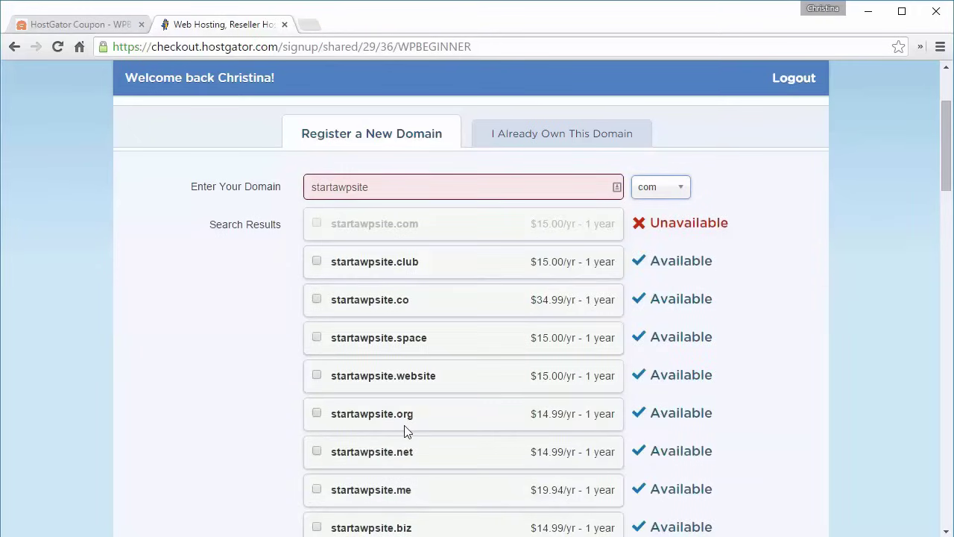
- Skip past the checkout form and begin entering the account username on the cPanel login
drag(947, 186, 948, 250)
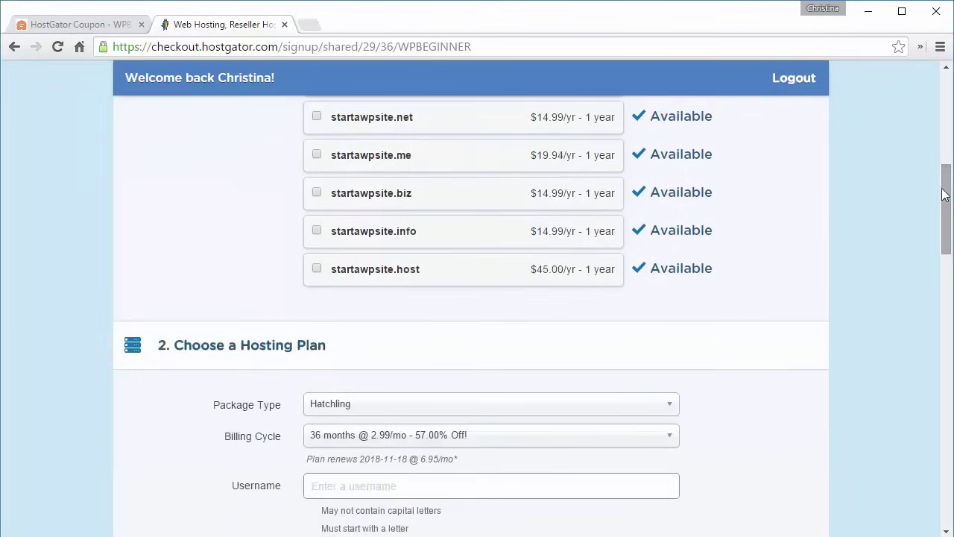
drag(946, 192, 946, 223)
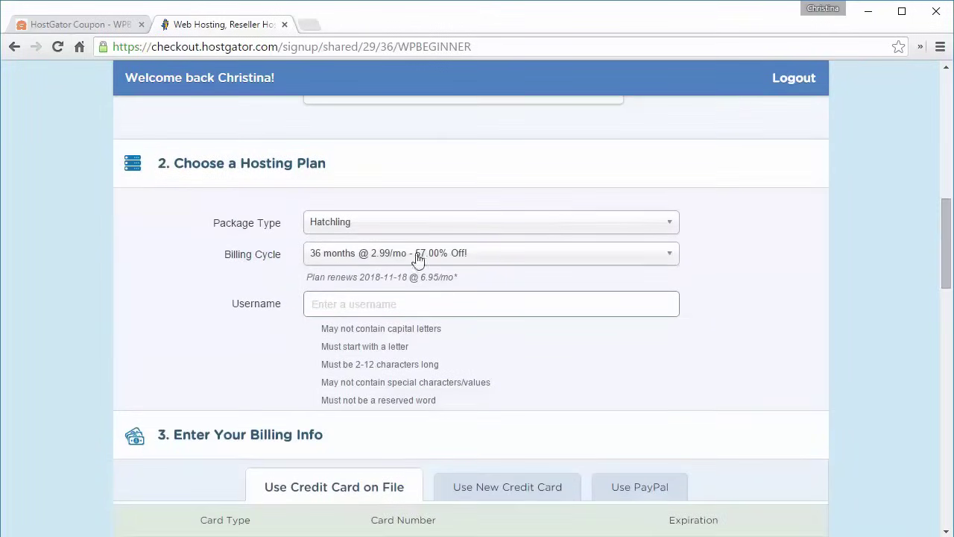
drag(949, 250, 949, 277)
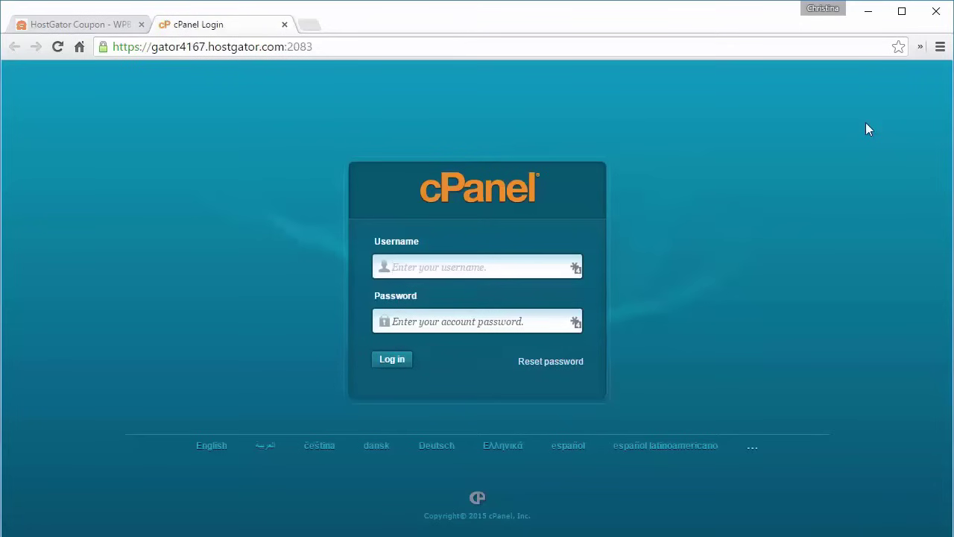
text(wpb)
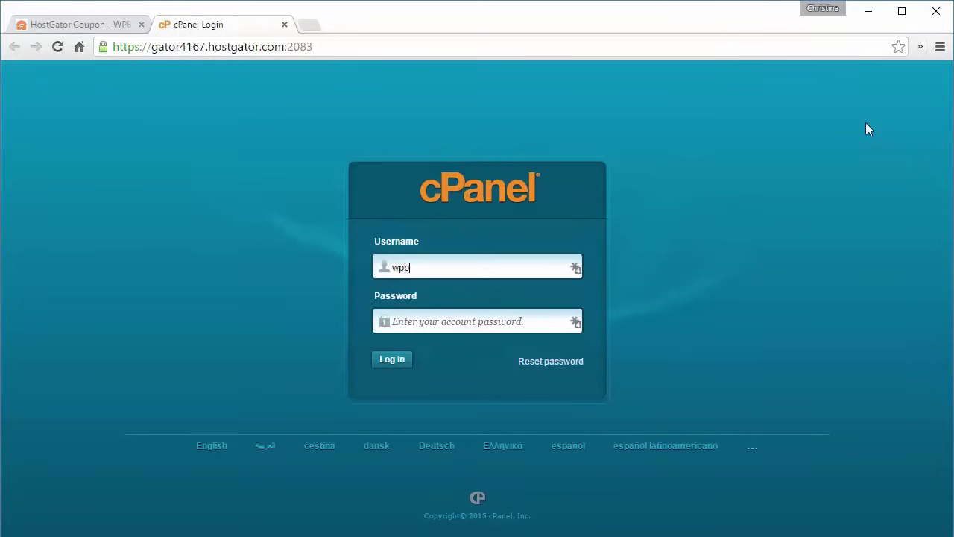
text(eginner)
- Log in to cPanel with the account password and open QuickInstall under Software and Services
key(Tab)
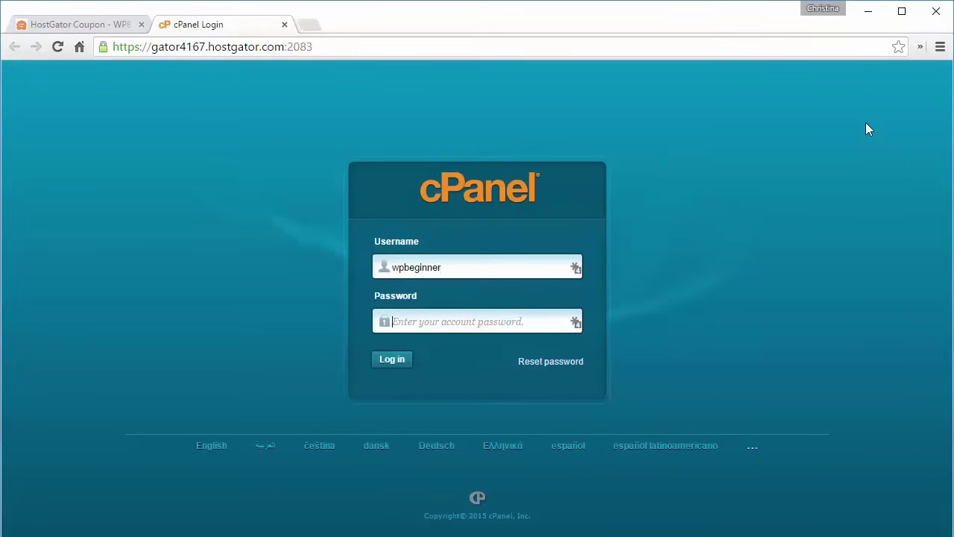
key(ctrl+v)
click(386, 360)
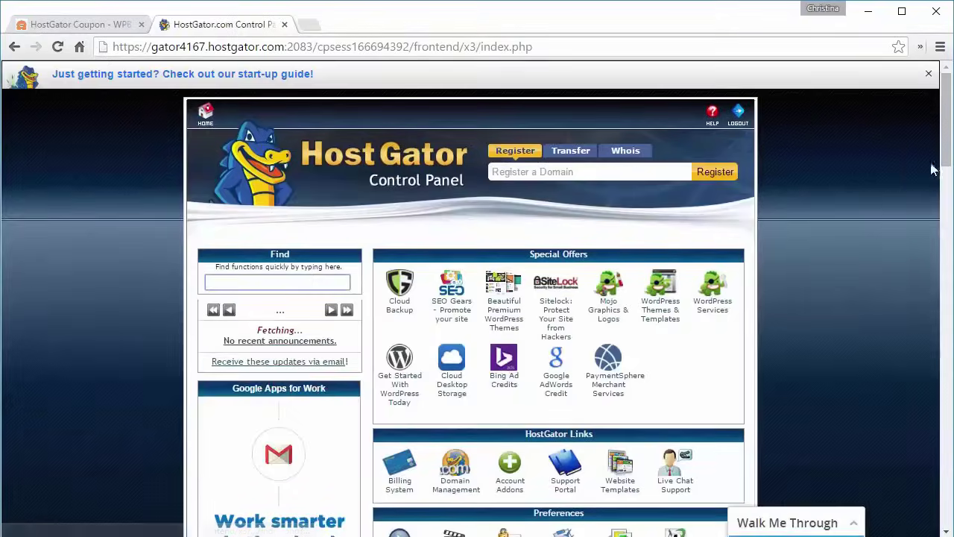
drag(948, 152, 939, 362)
scroll(692, 366, down, 1)
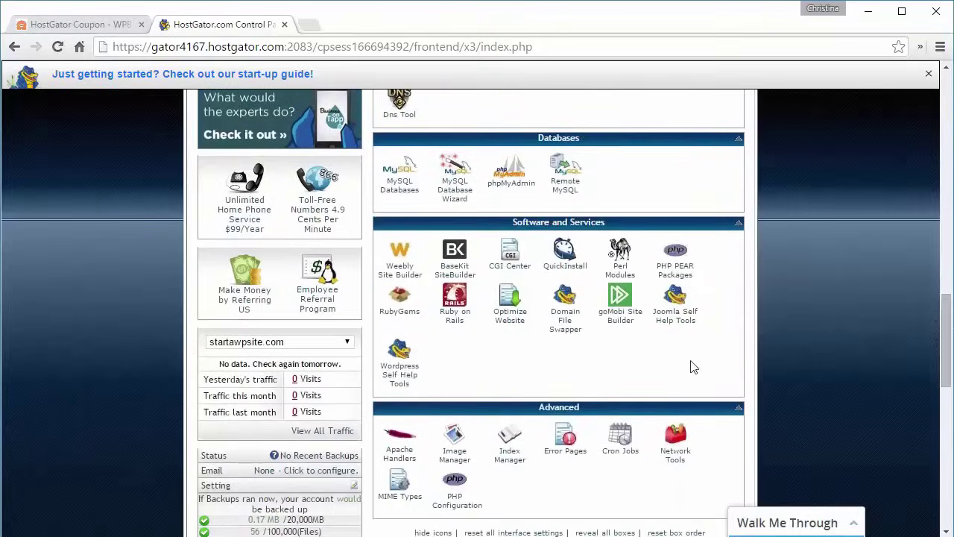
click(564, 267)
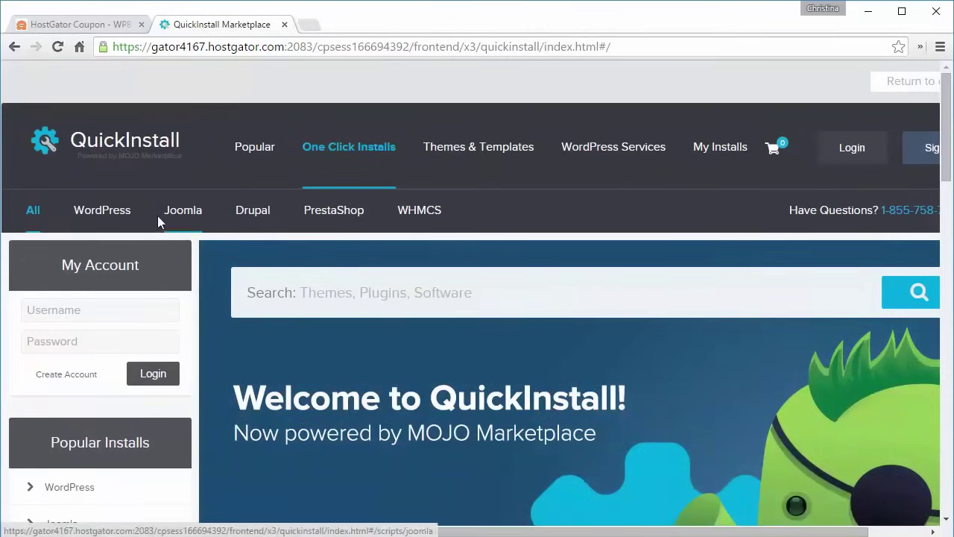
- Start a free WordPress install on startawpsite.com and begin entering the admin email
click(102, 210)
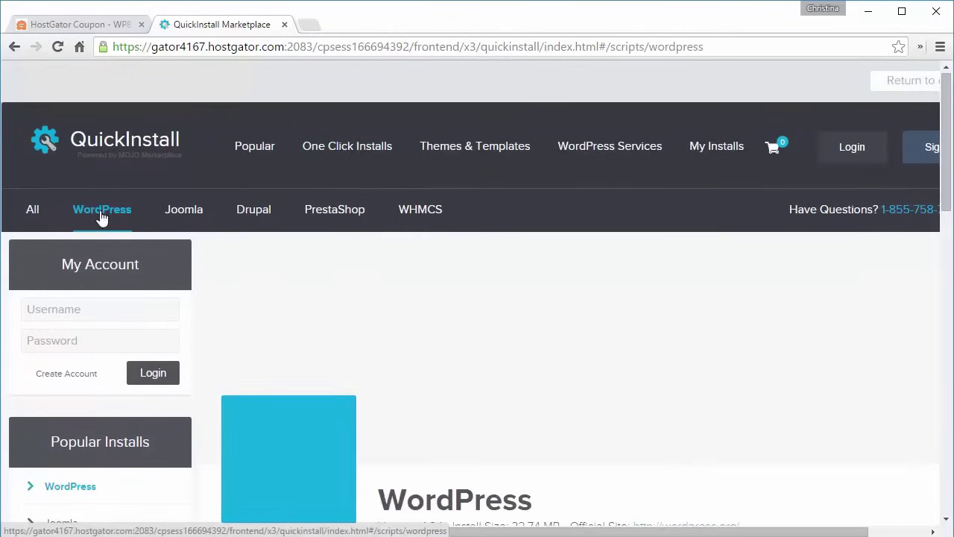
scroll(102, 218, down, 7)
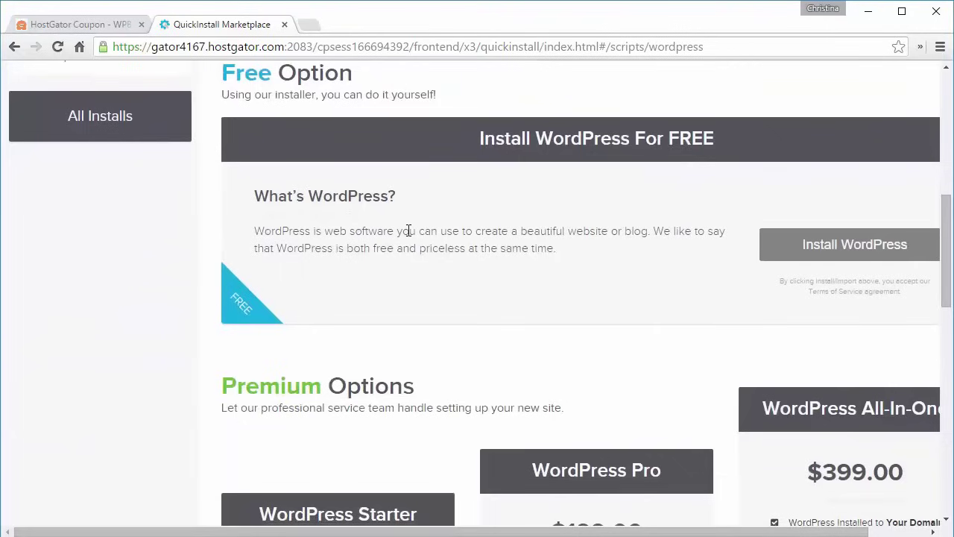
click(838, 246)
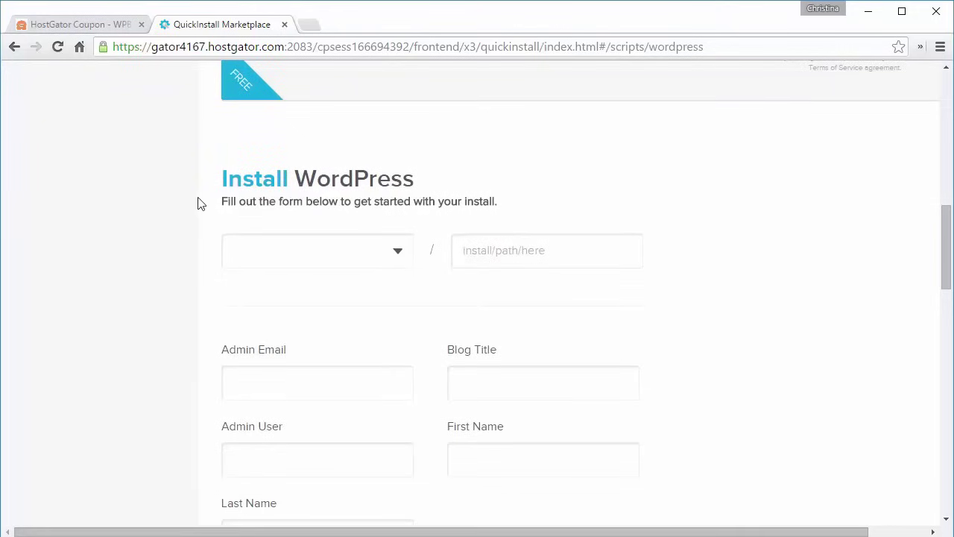
click(398, 252)
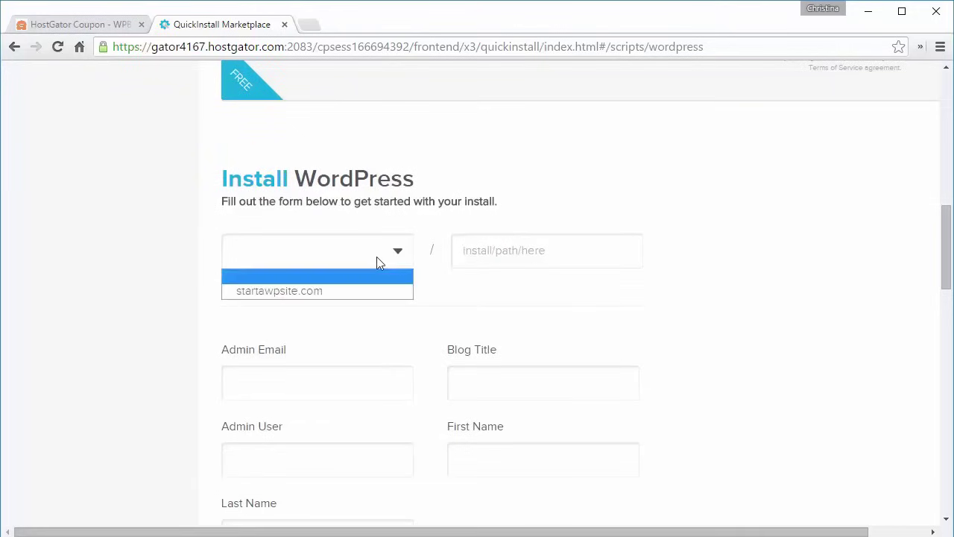
click(264, 292)
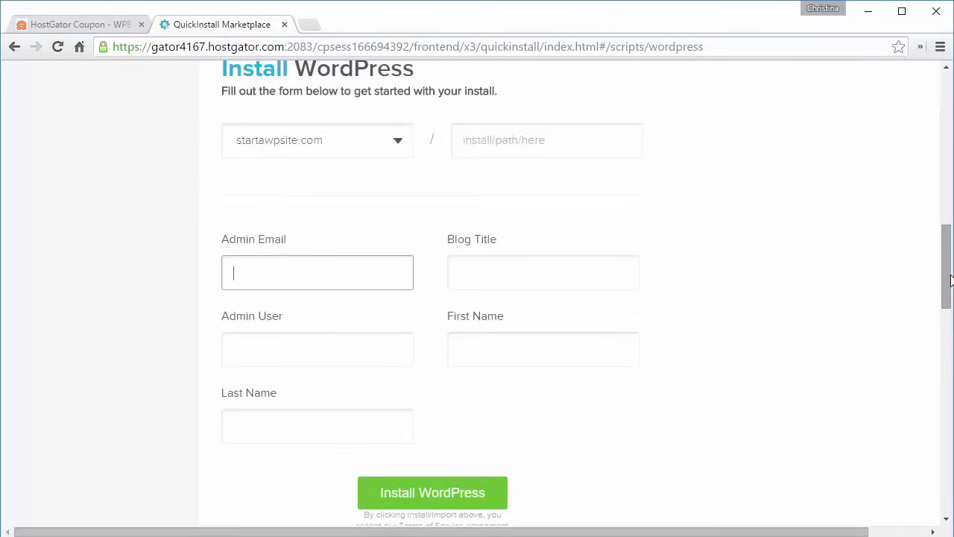
text(hellow)
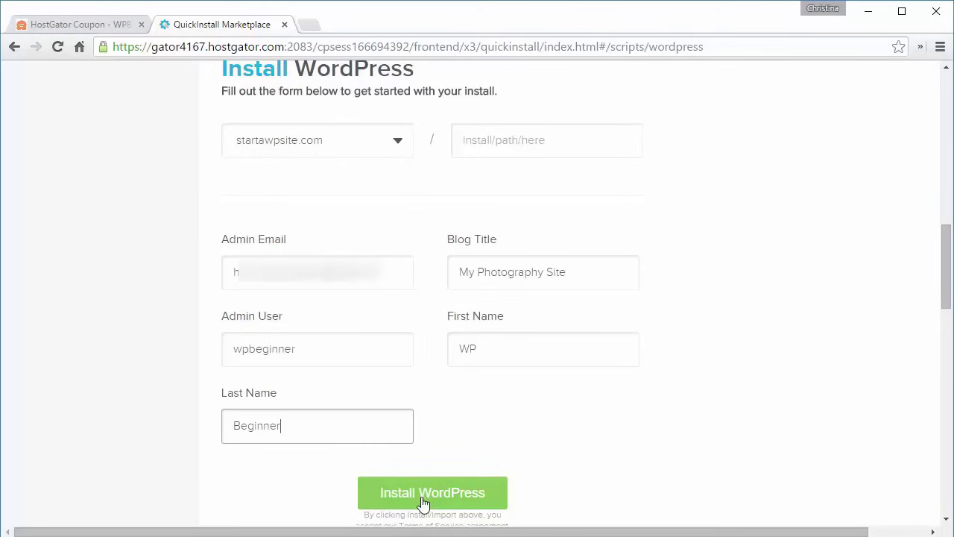
- Run the WordPress install, decline the theme upsell, and open the new site's login page with credentials
click(423, 504)
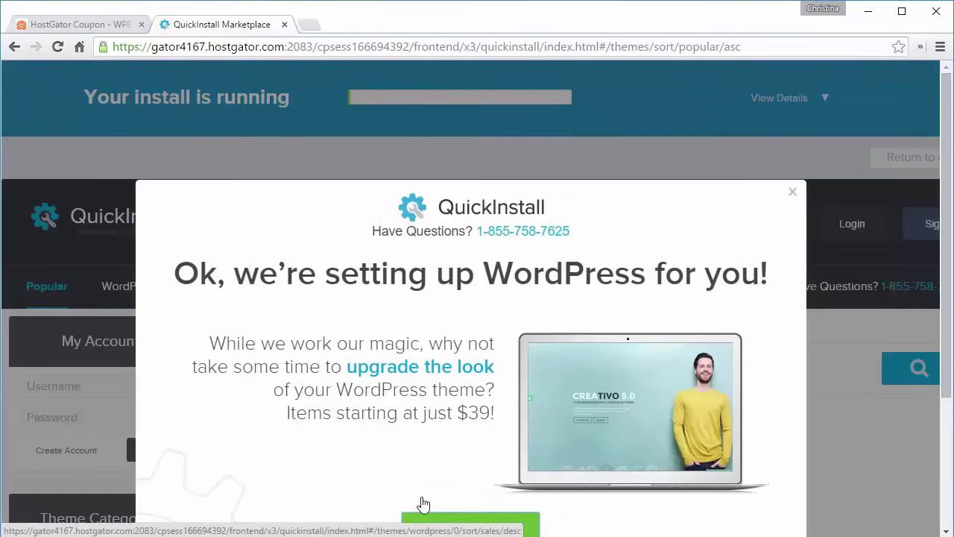
scroll(423, 503, down, 3)
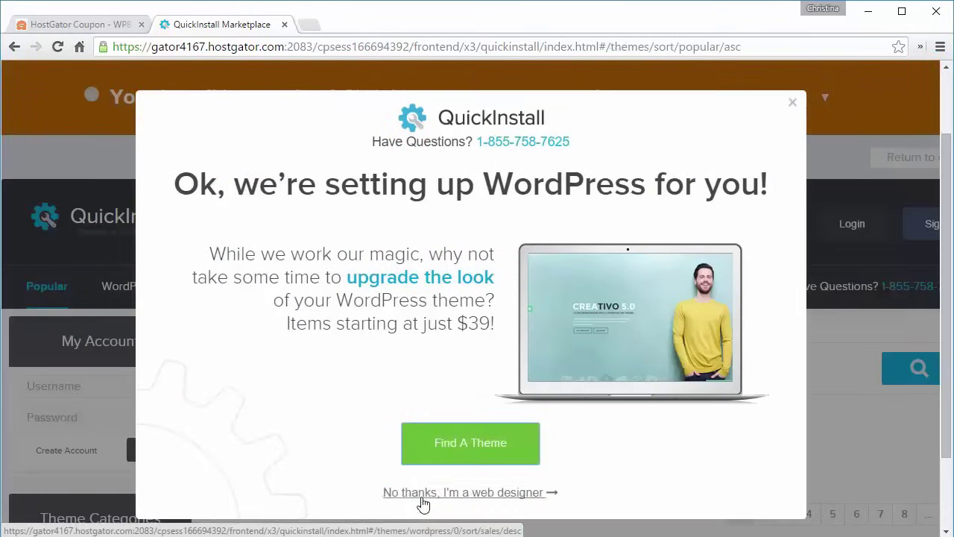
click(792, 105)
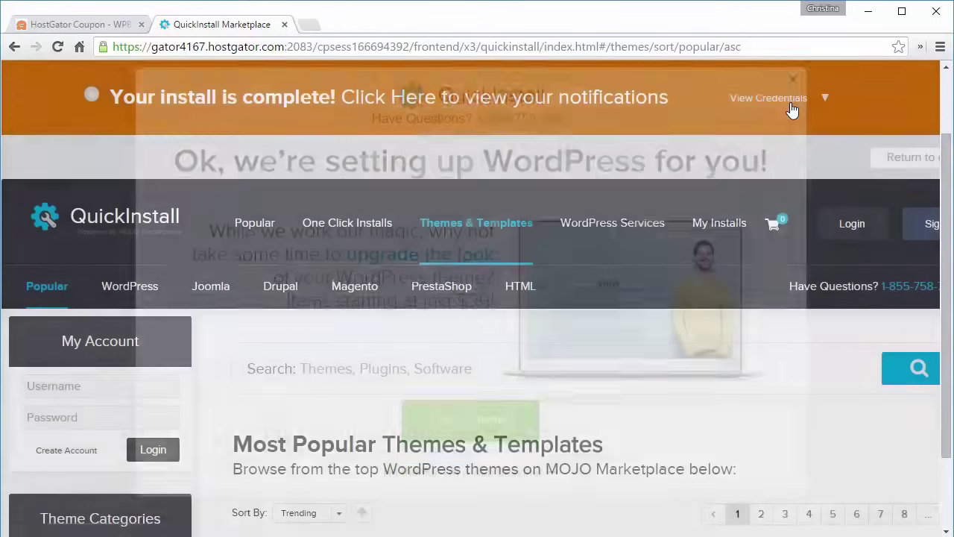
click(790, 107)
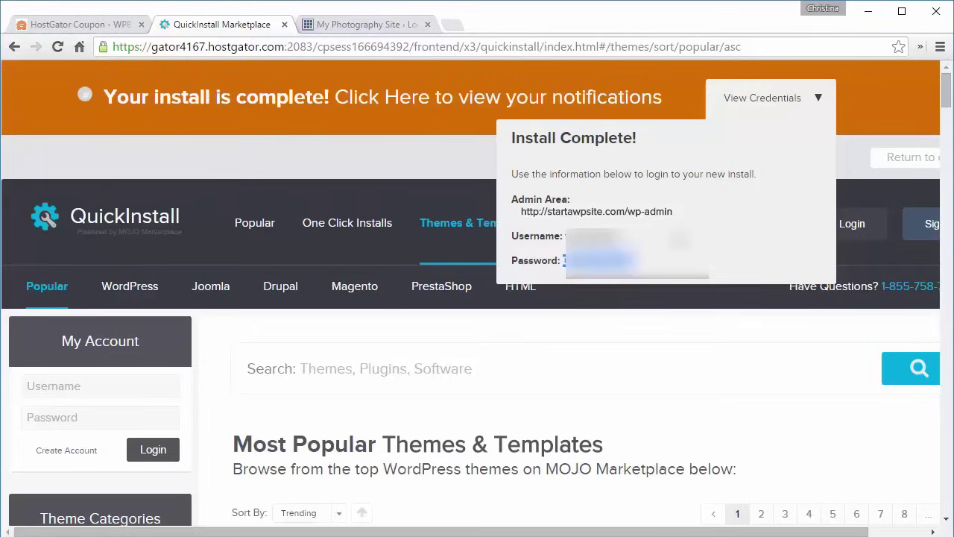
click(354, 29)
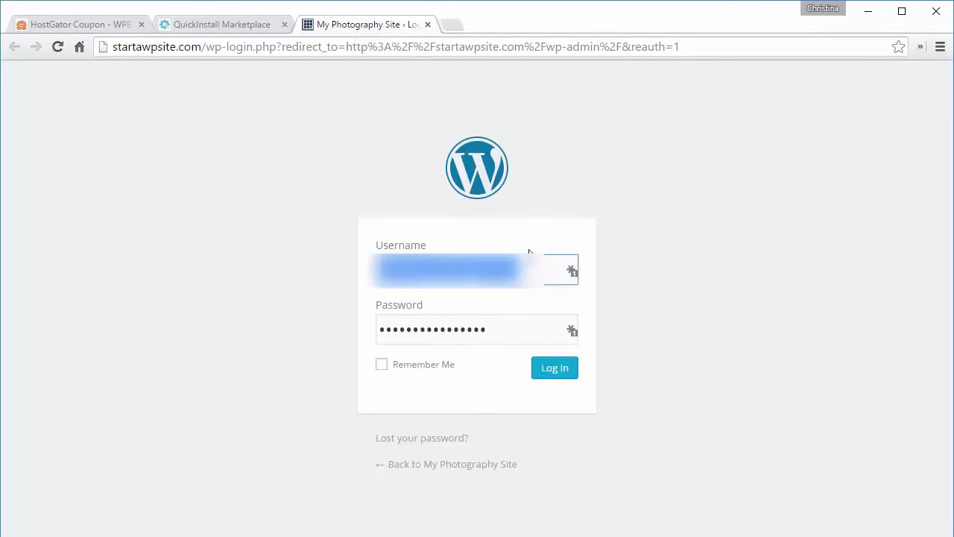
- Replace the prefilled login with the admin username and account password to sign in
key(BackSpace)
text(admi)
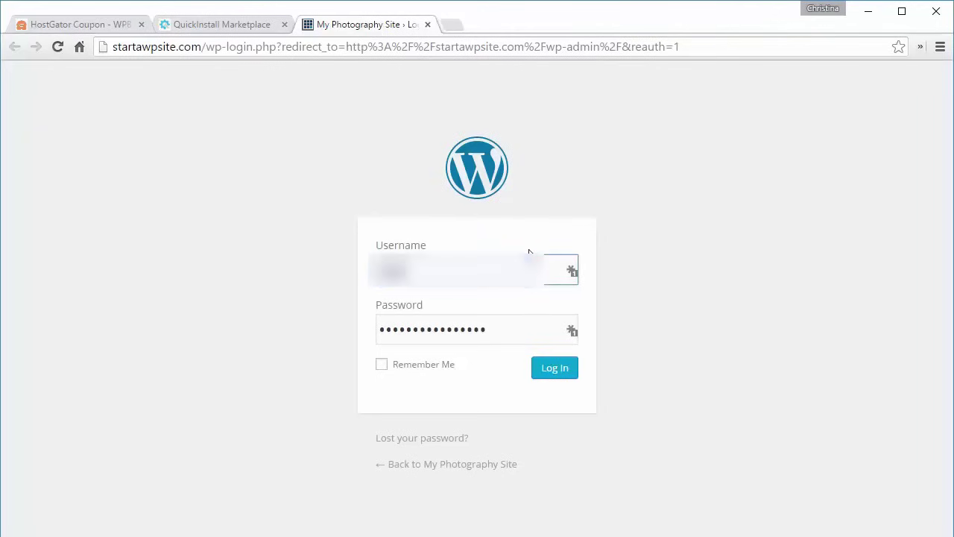
text(nistrator)
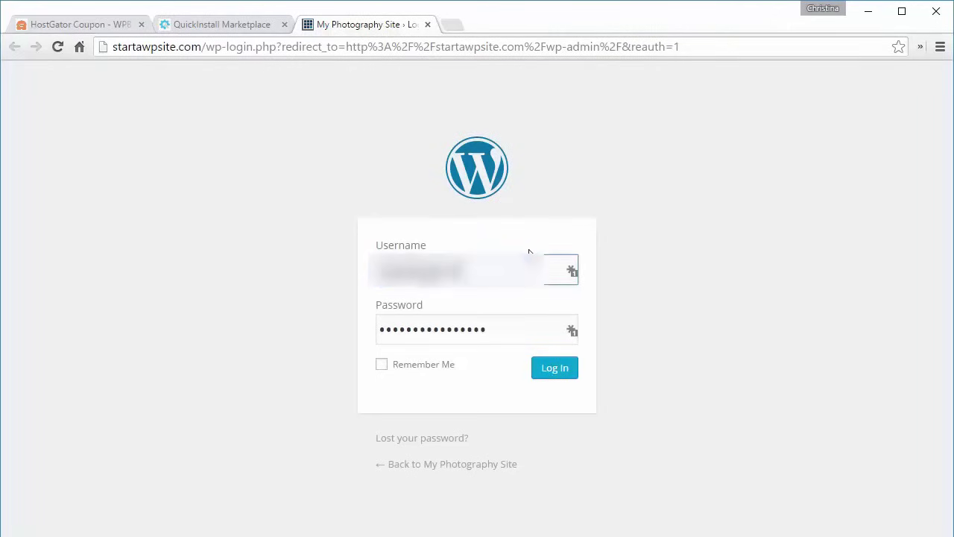
key(Tab)
text(*************)
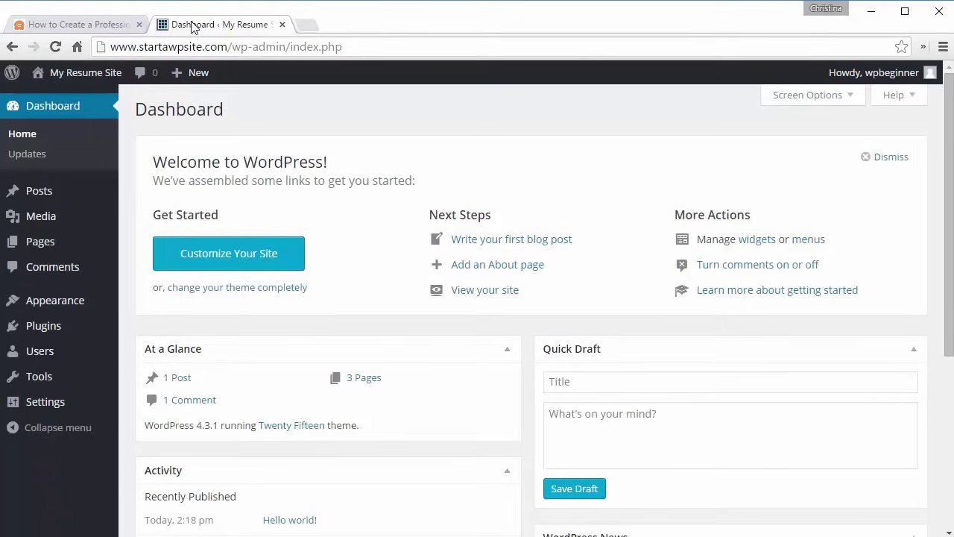
- Open Appearance > Themes, preview the live front page in a new tab, then close it
mouse_move(41, 307)
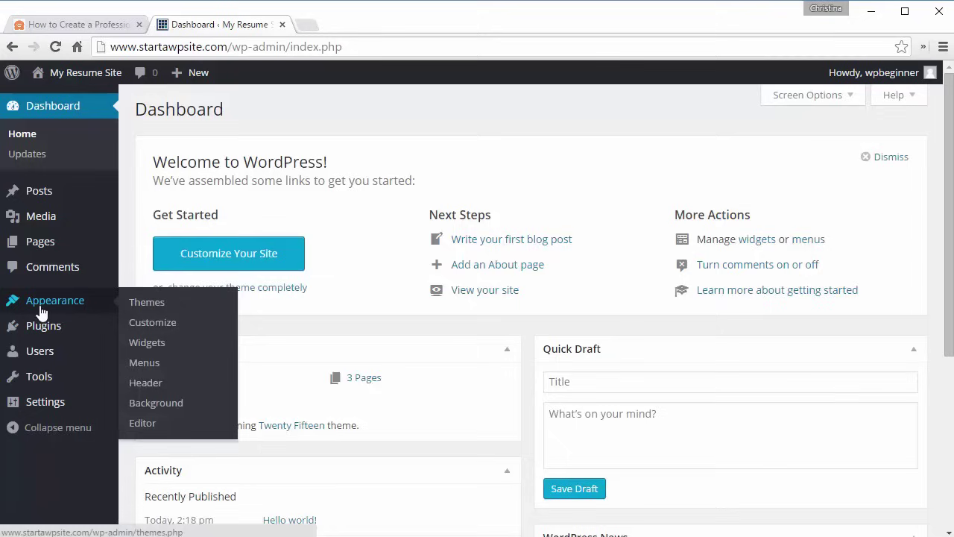
click(147, 304)
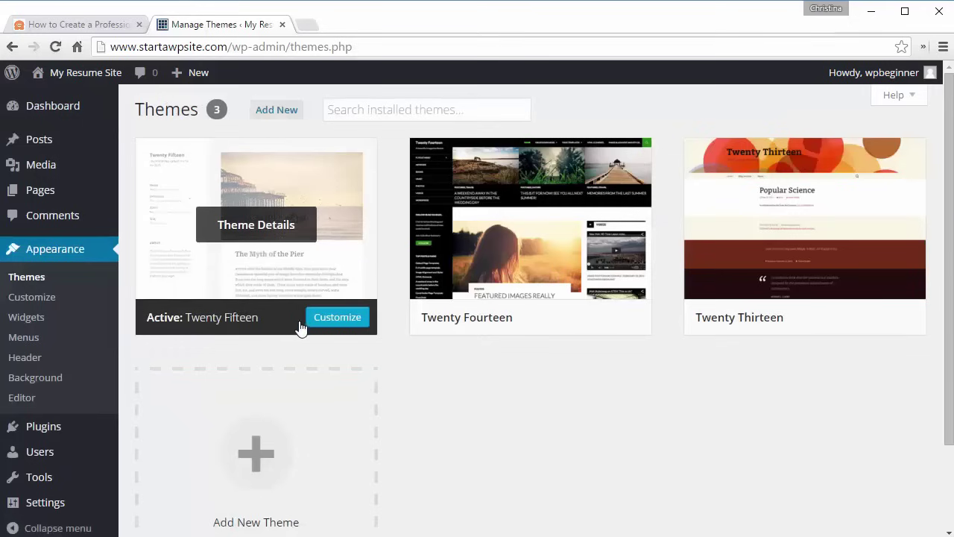
mouse_move(106, 85)
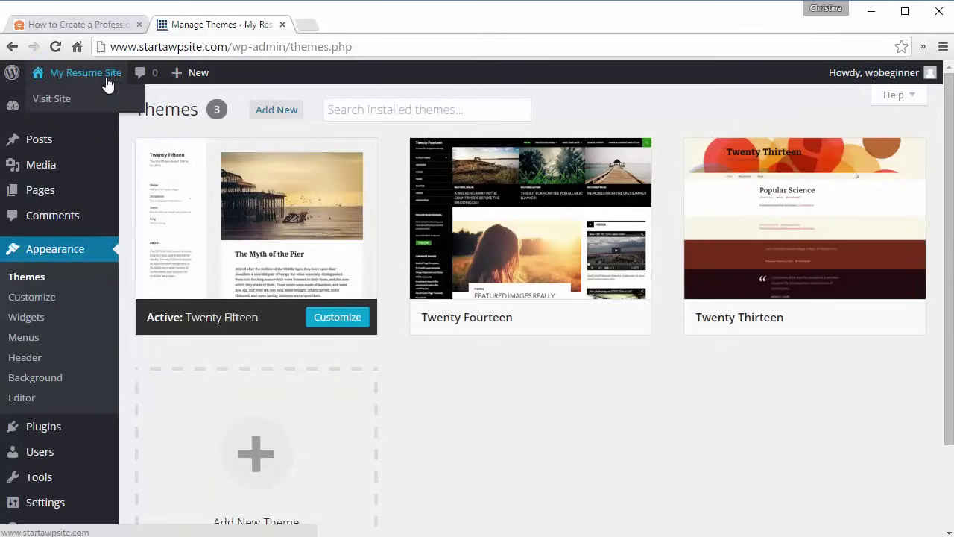
right_click(71, 110)
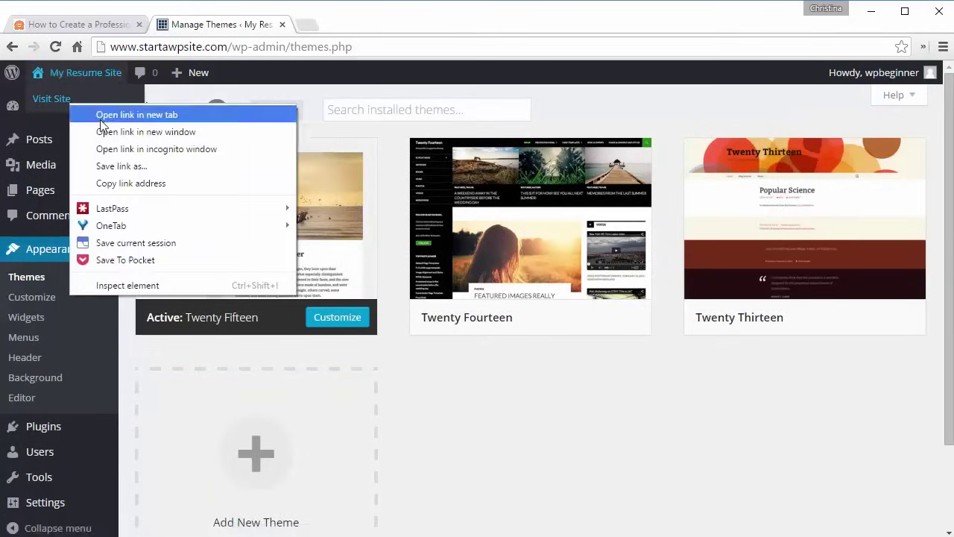
click(100, 118)
click(333, 27)
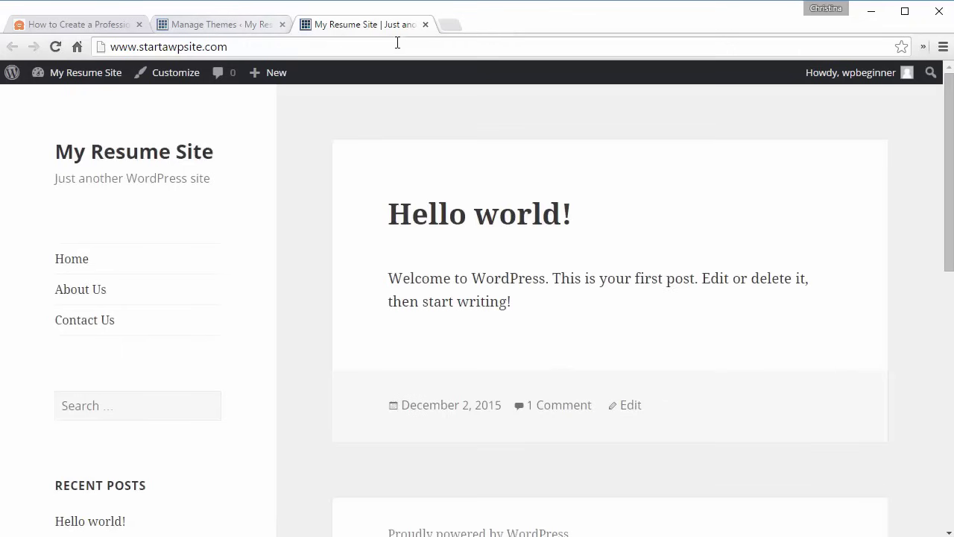
click(425, 23)
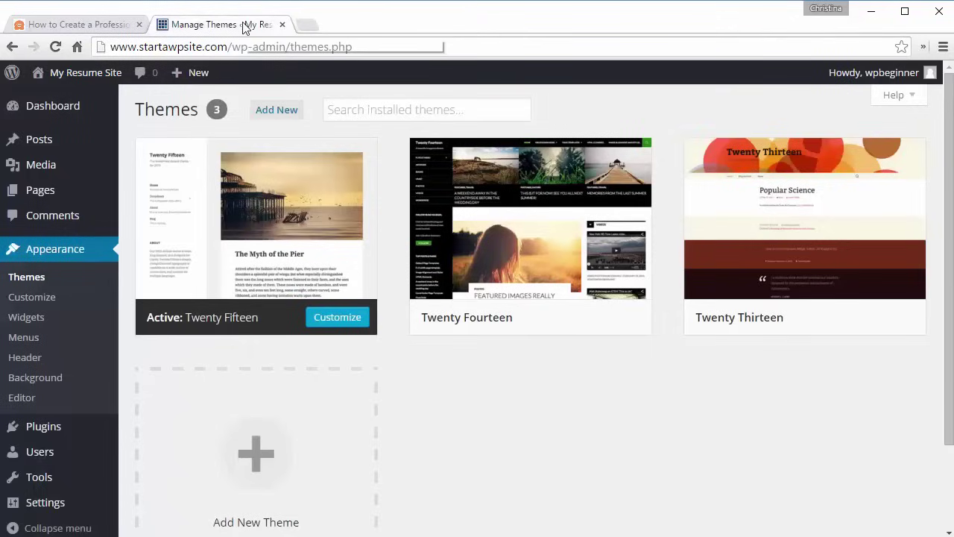
- Browse the Featured, Popular and Latest theme lists under Add New, then show the Feature Filter
click(278, 110)
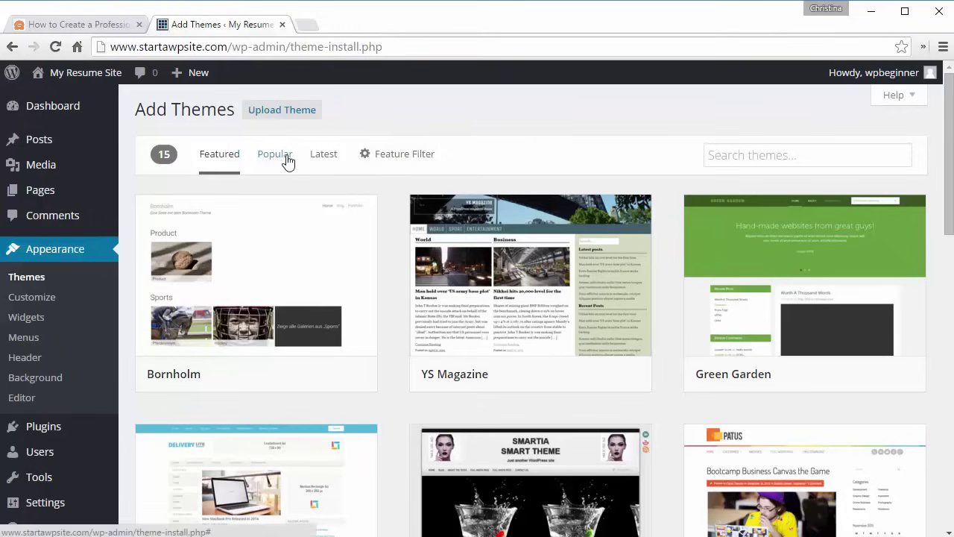
click(288, 162)
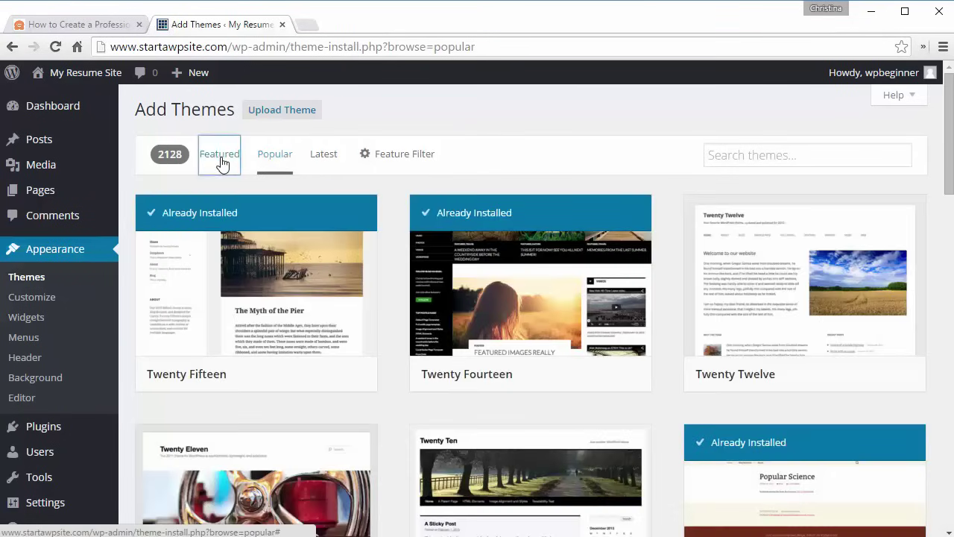
click(221, 160)
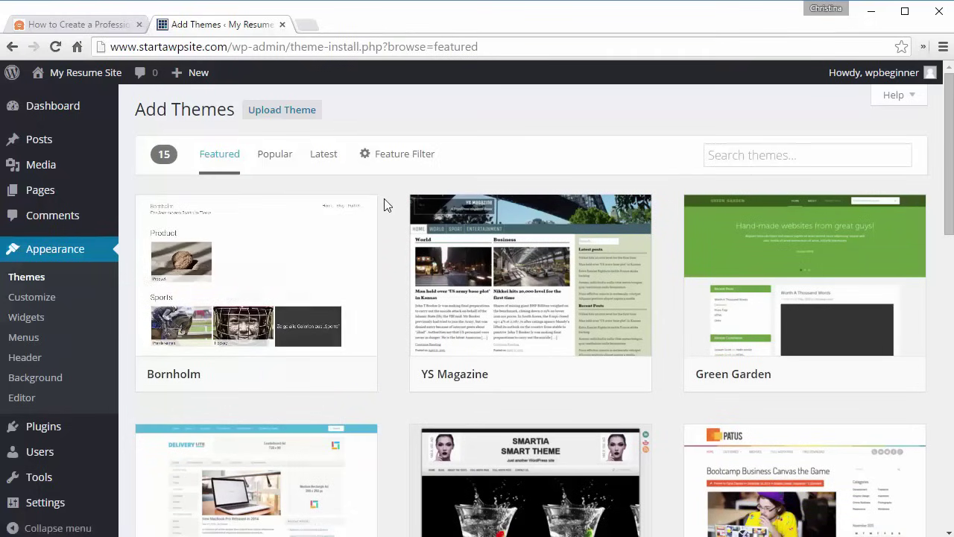
scroll(384, 198, down, 7)
scroll(384, 201, up, 7)
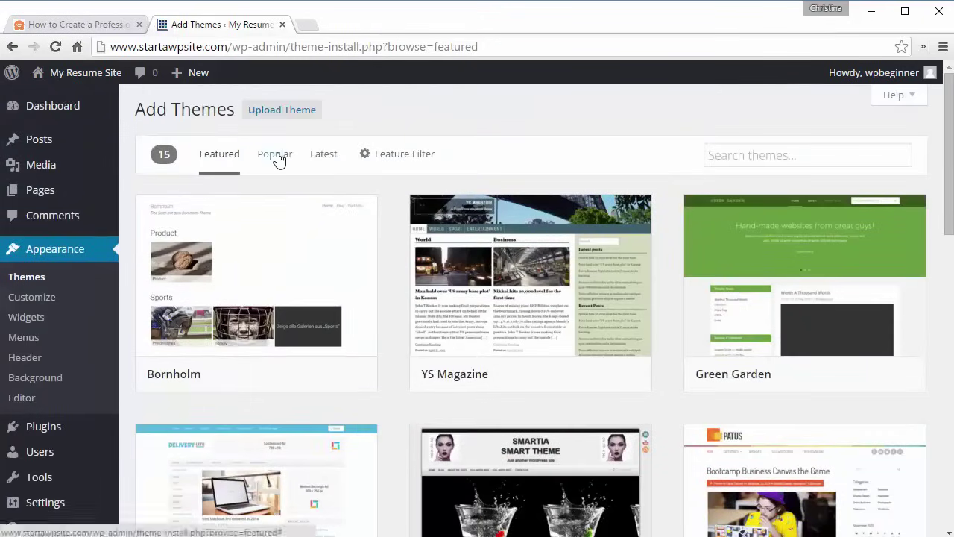
click(277, 158)
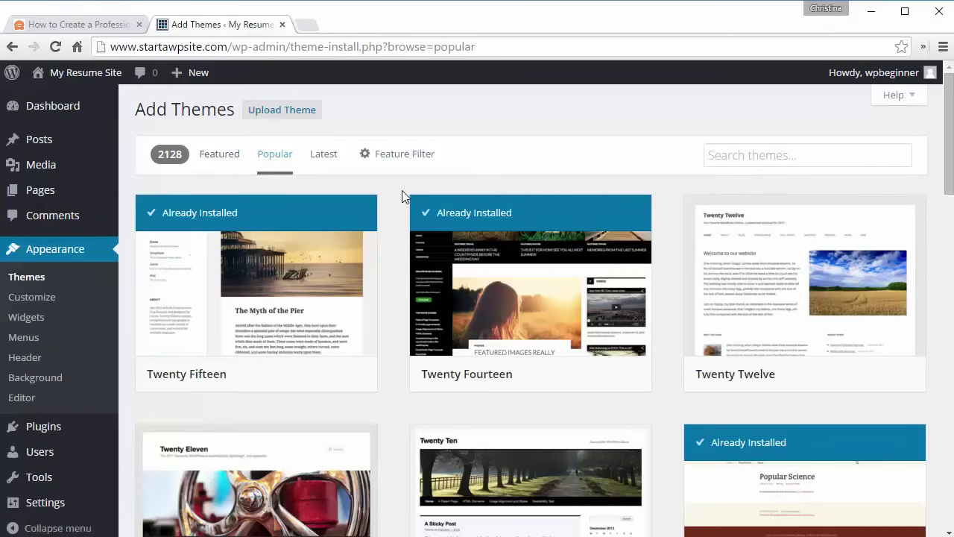
scroll(402, 191, down, 4)
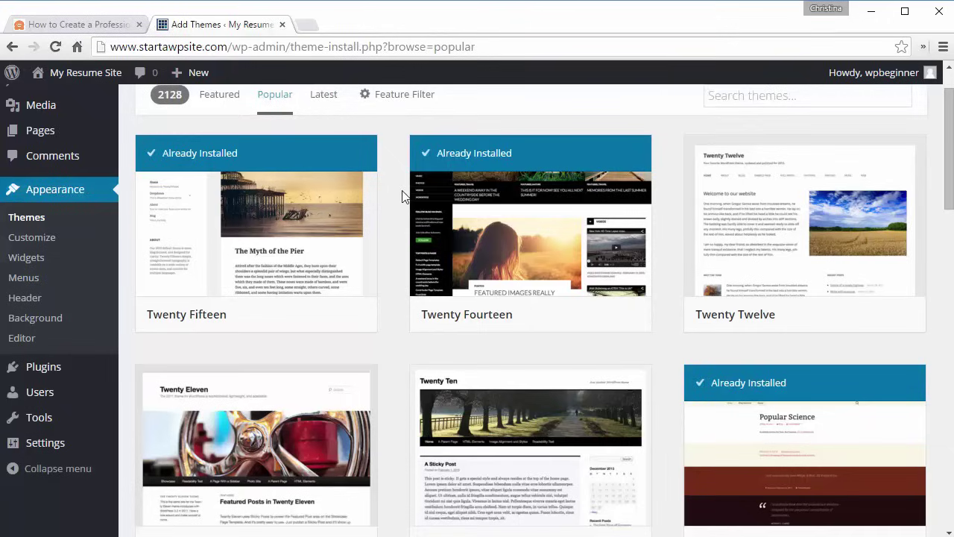
scroll(401, 191, down, 2)
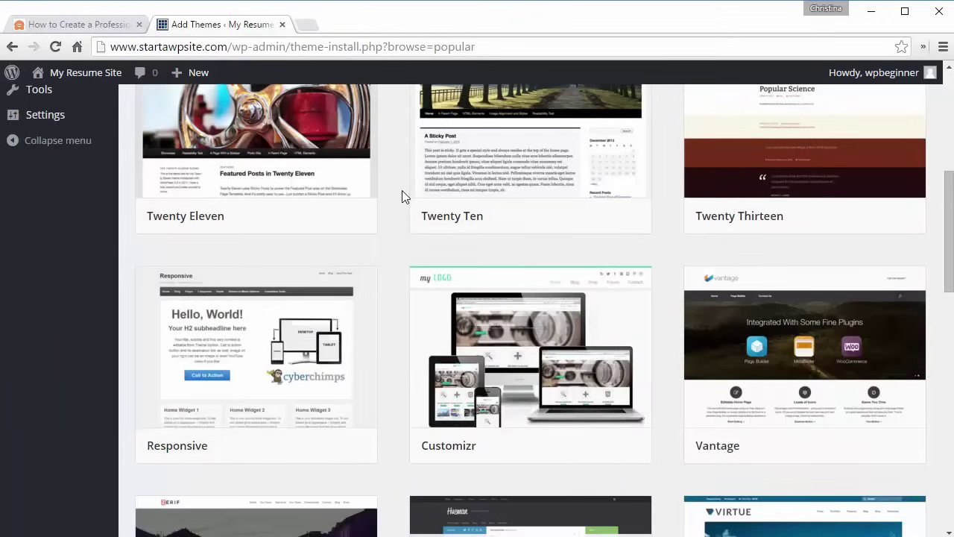
scroll(402, 197, up, 6)
click(326, 160)
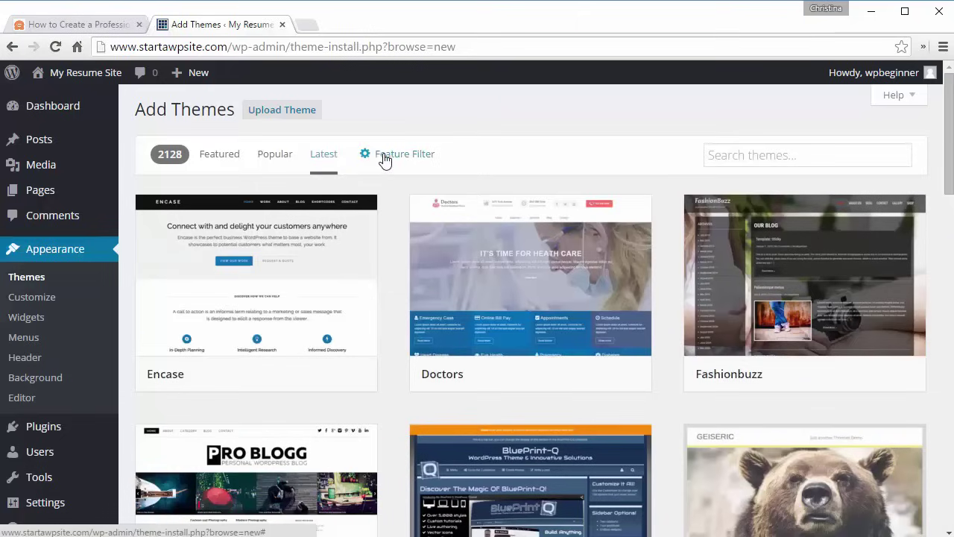
click(389, 160)
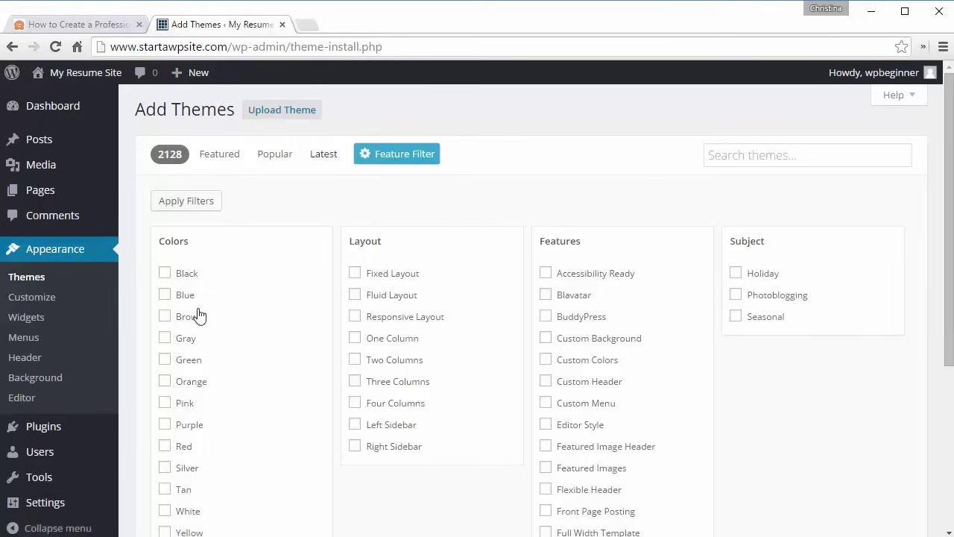
- Filter the theme directory for blue, right-sidebar themes and apply the filters to review results
click(164, 295)
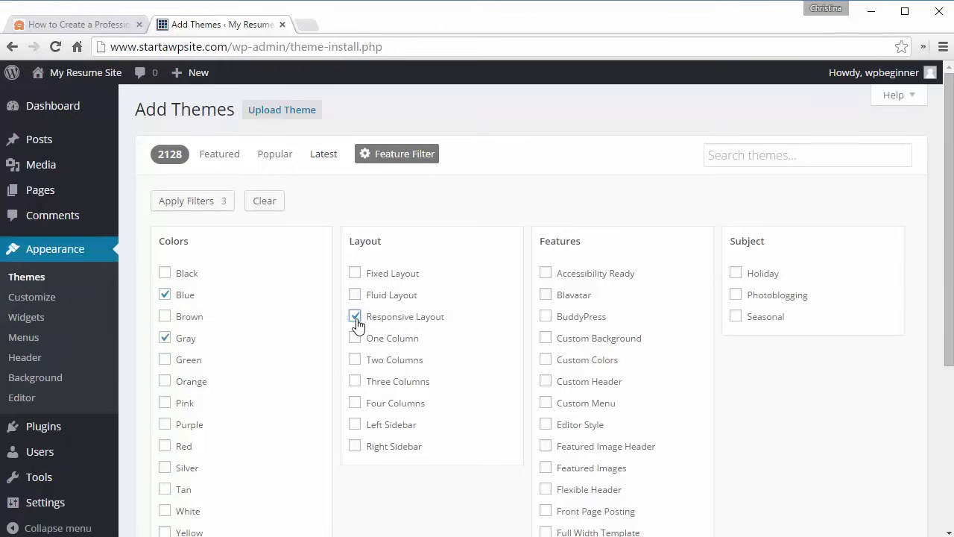
click(354, 448)
click(207, 203)
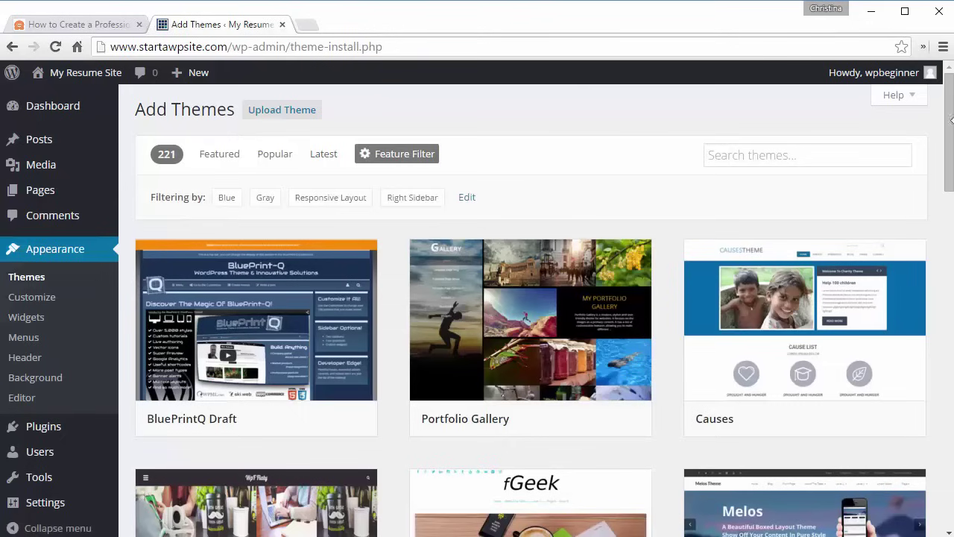
drag(951, 123, 948, 159)
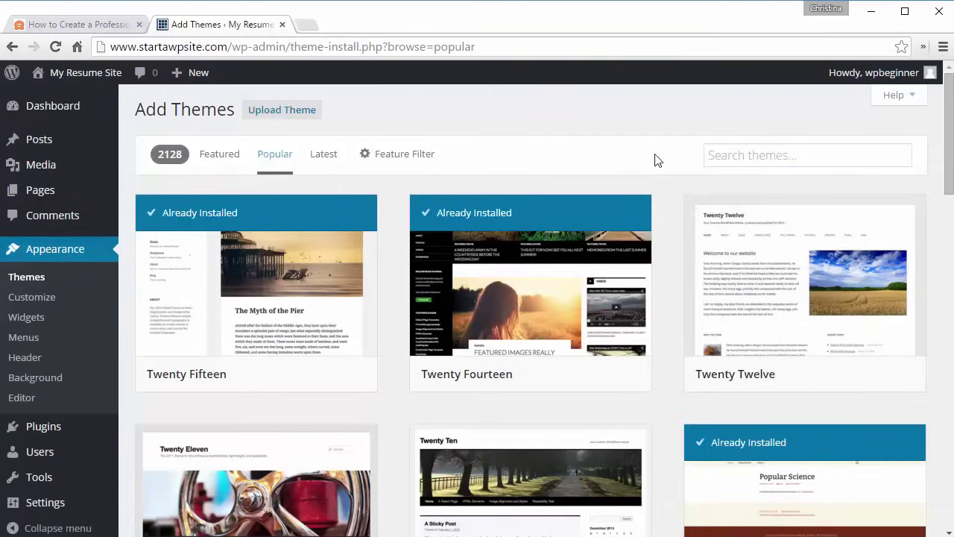
- Install Twenty Twelve 1.8 from the theme directory and activate it
mouse_move(816, 348)
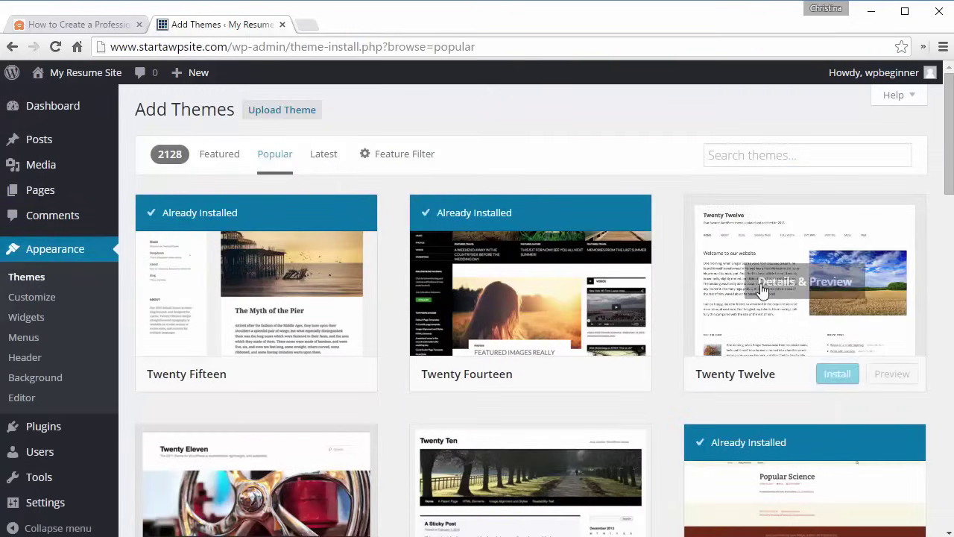
click(839, 375)
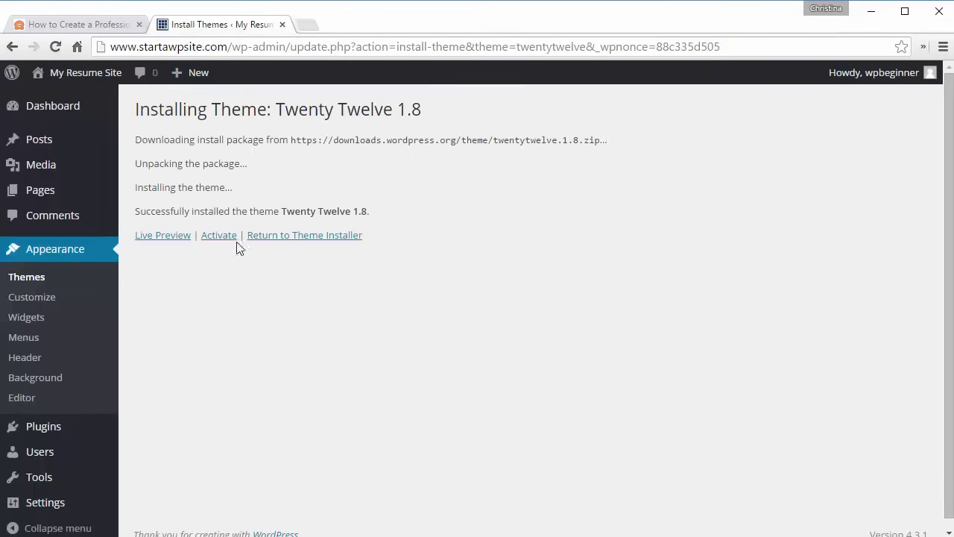
click(209, 237)
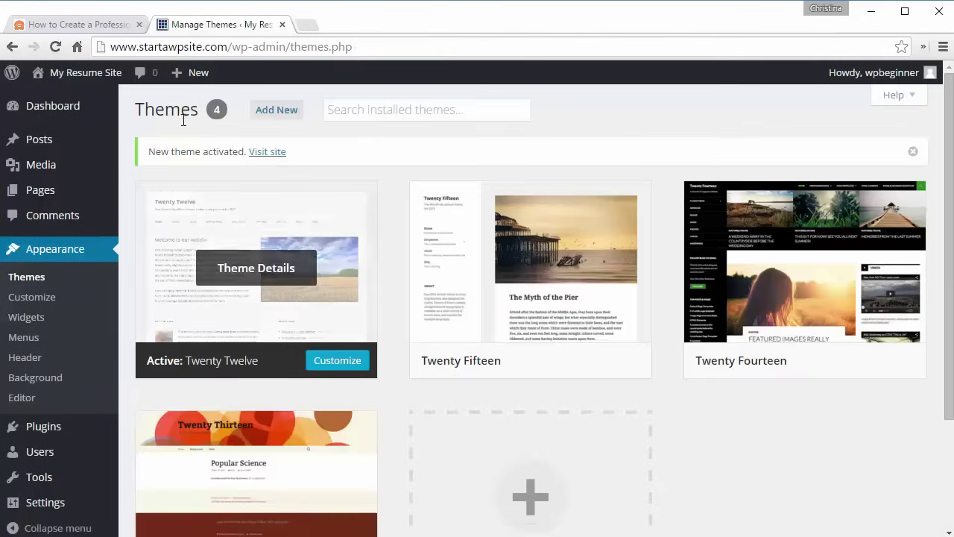
- Open the live site in a new tab to view it in the new theme
right_click(82, 100)
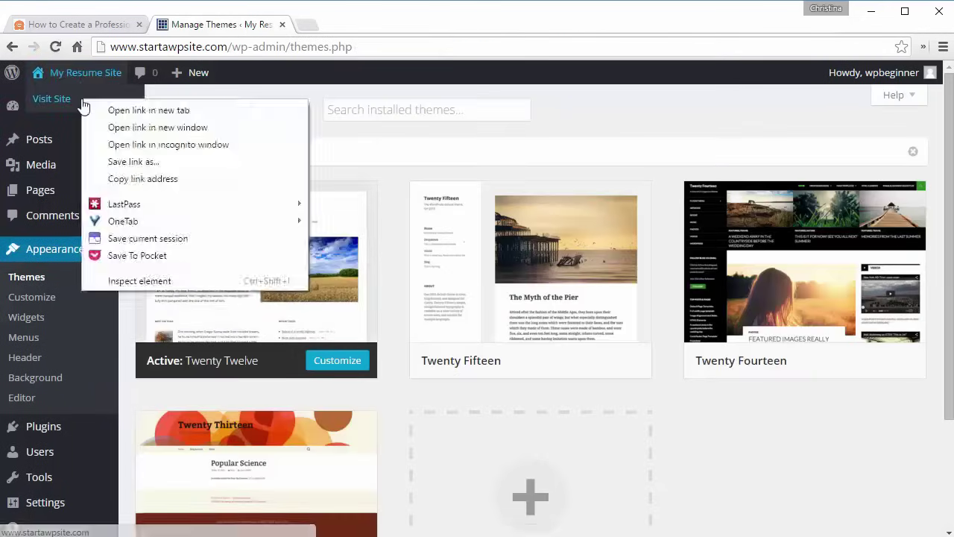
click(110, 110)
click(327, 25)
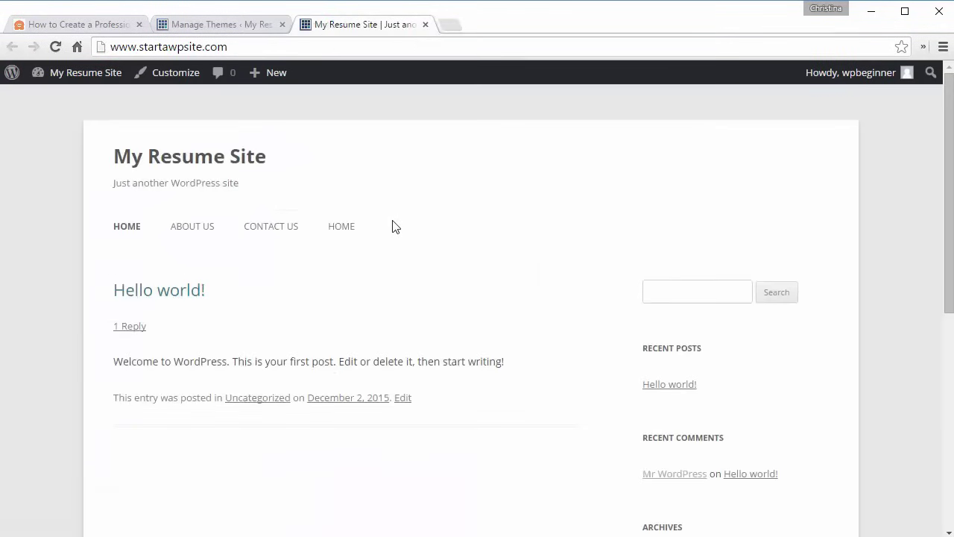
- Back in the admin, trash the Sample Page and start a new page
click(200, 28)
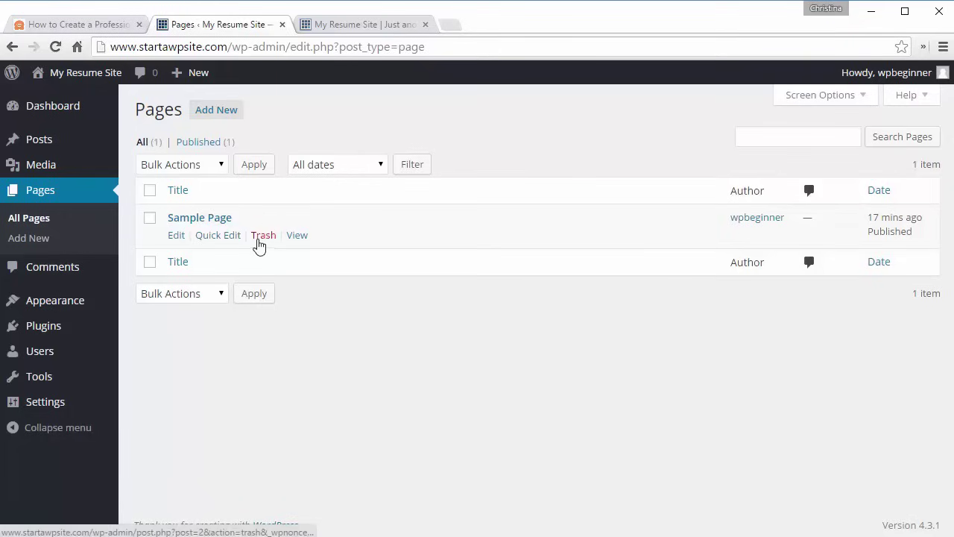
click(263, 235)
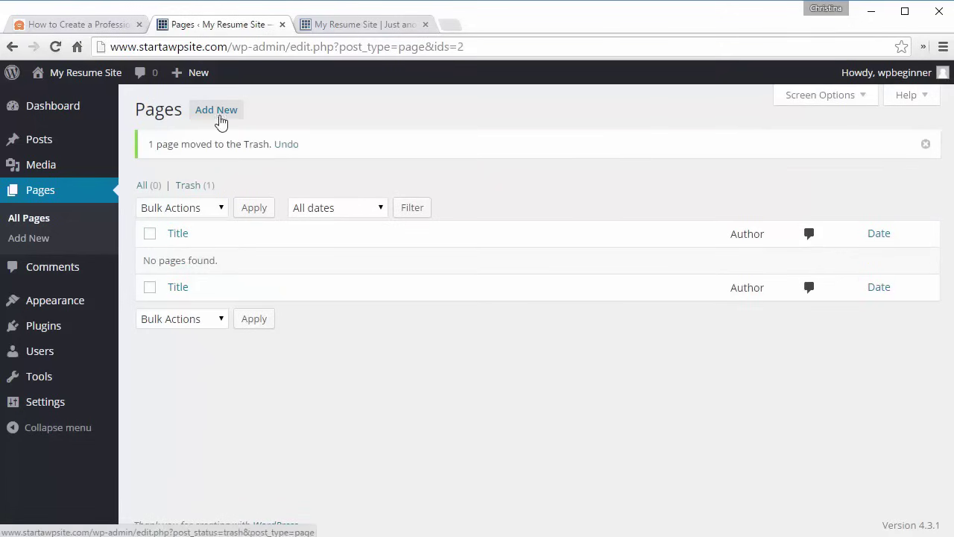
click(217, 112)
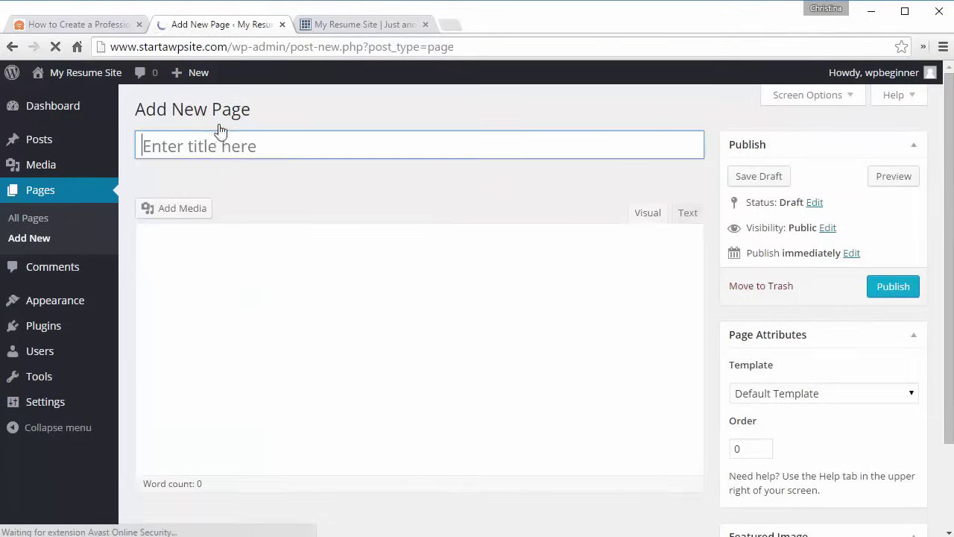
- Title the new page 'Home' and publish it
click(216, 138)
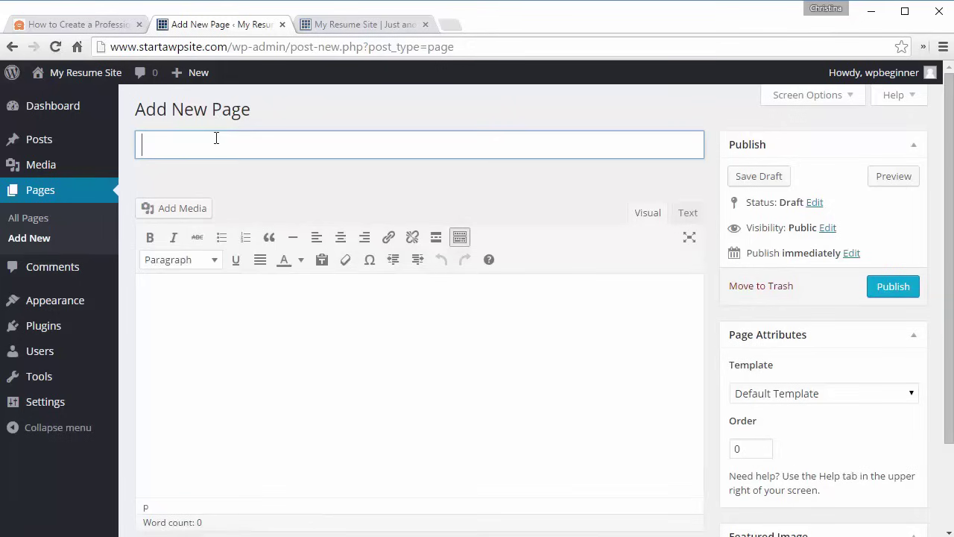
text(Home)
click(898, 296)
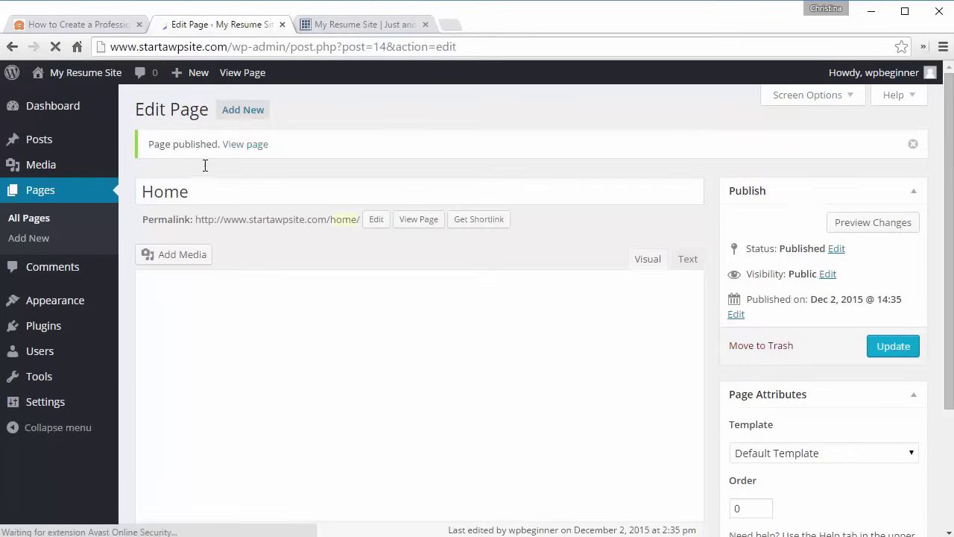
- Create and publish an 'About Us' page
click(259, 116)
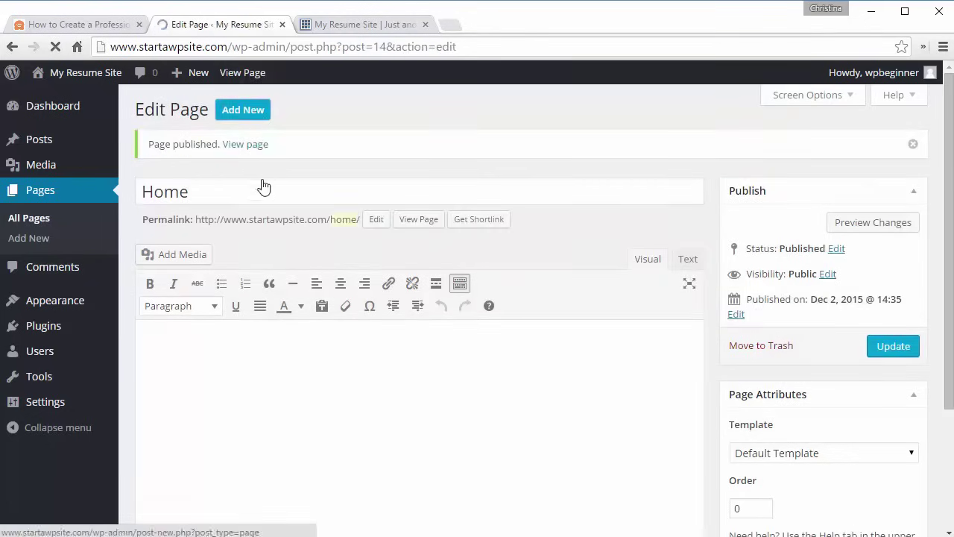
text(About Us)
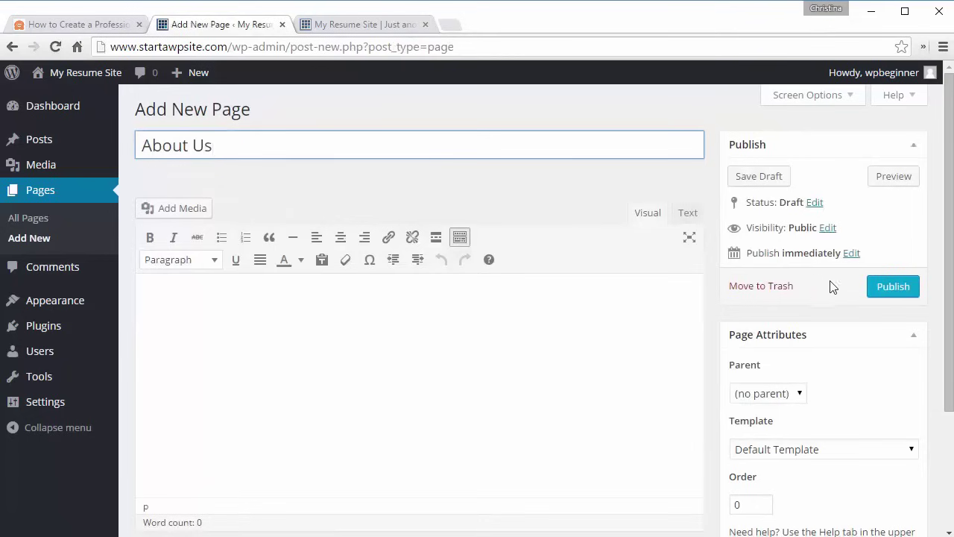
click(893, 291)
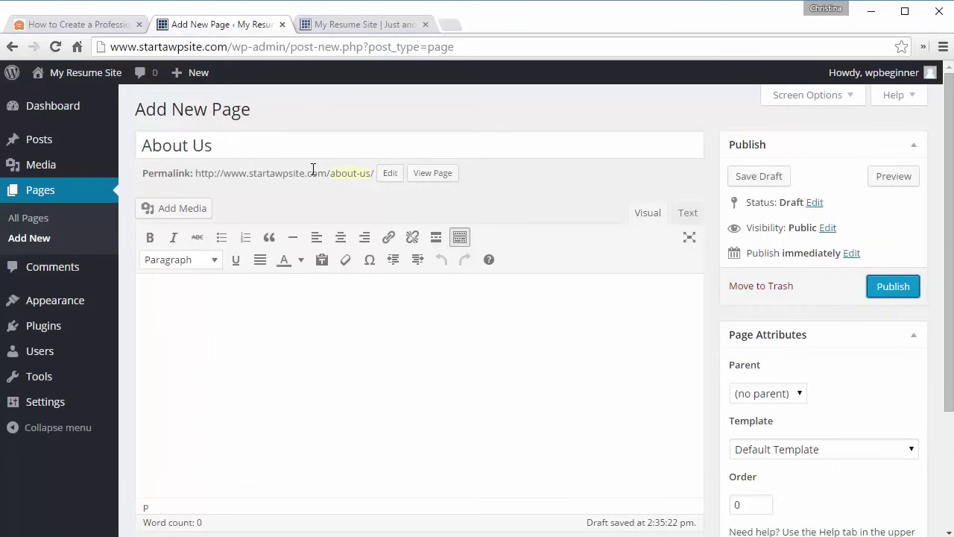
click(894, 290)
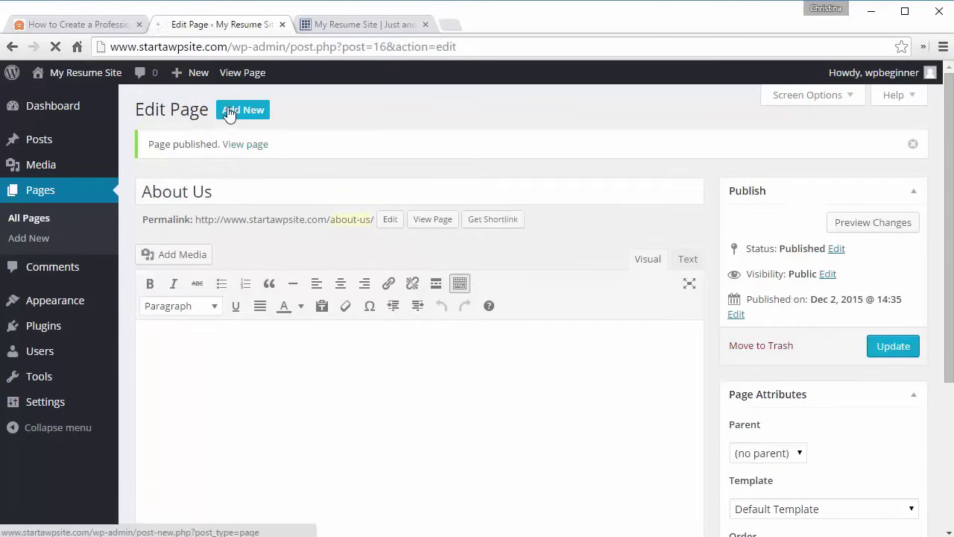
- Create and publish a 'Contact Us' page
click(233, 114)
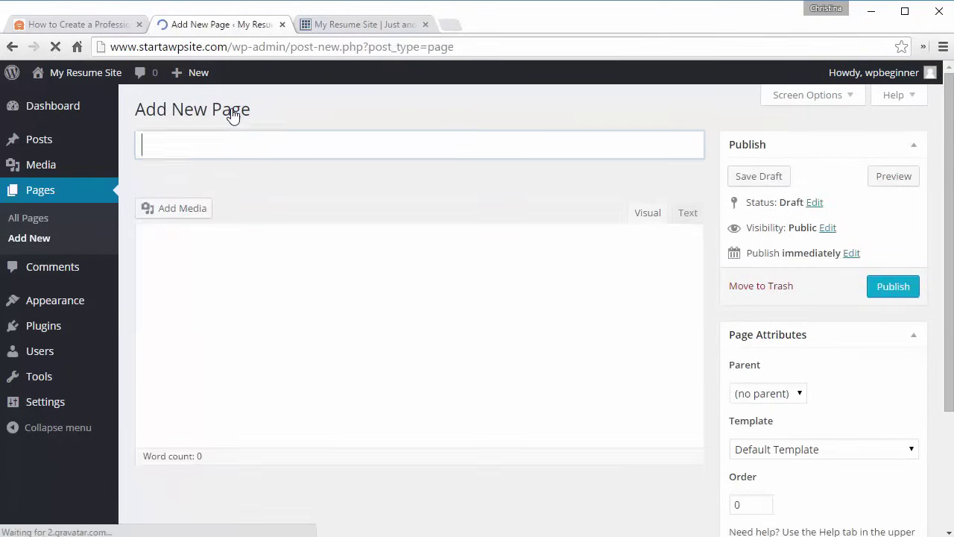
click(237, 148)
text(Co)
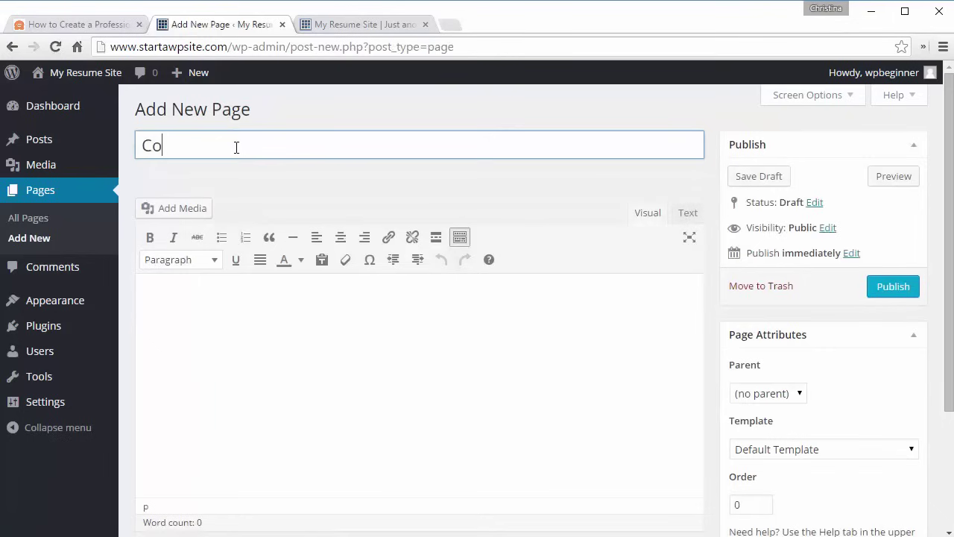
text(ntact Us)
click(890, 290)
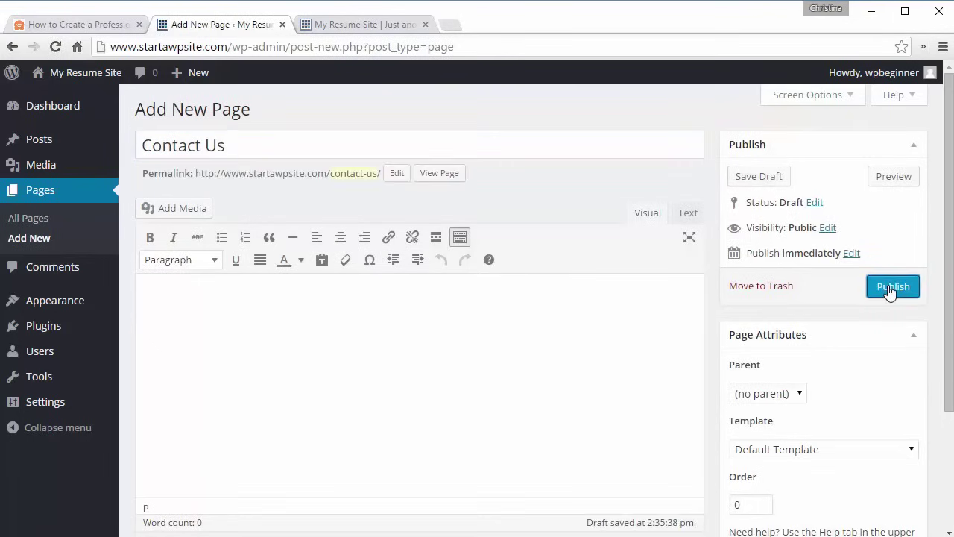
click(890, 290)
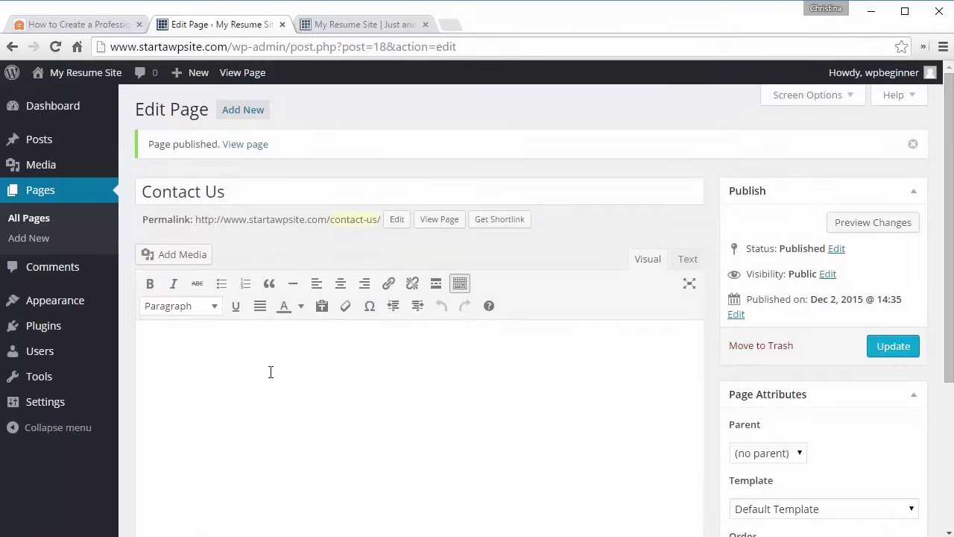
- Under Appearance > Menus, create a menu named 'Main' listing Home, About Us, Contact Us and Home
mouse_move(76, 305)
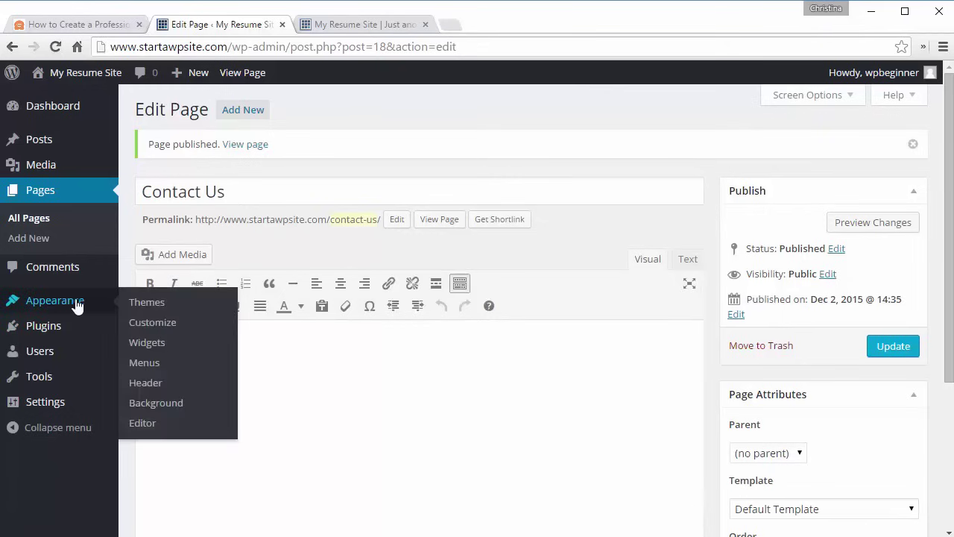
click(146, 366)
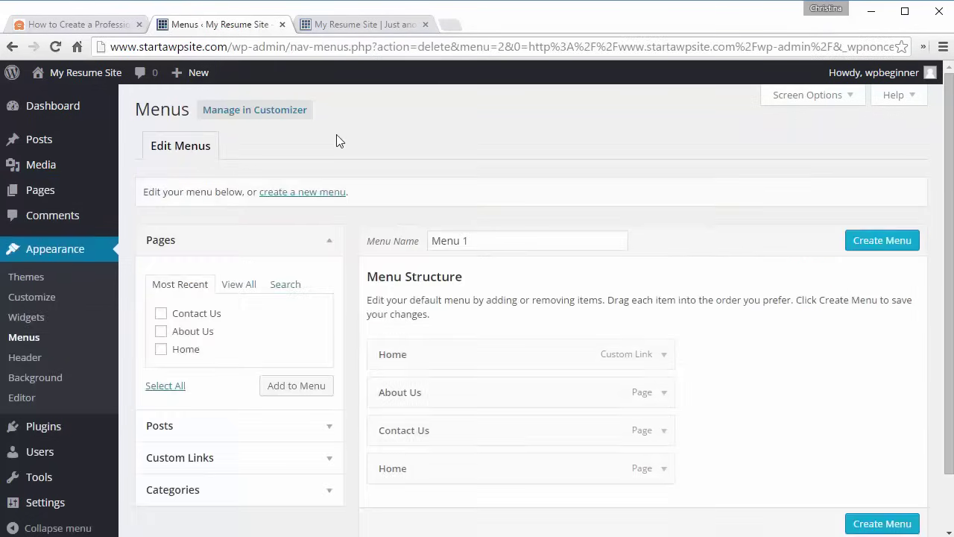
text(Main)
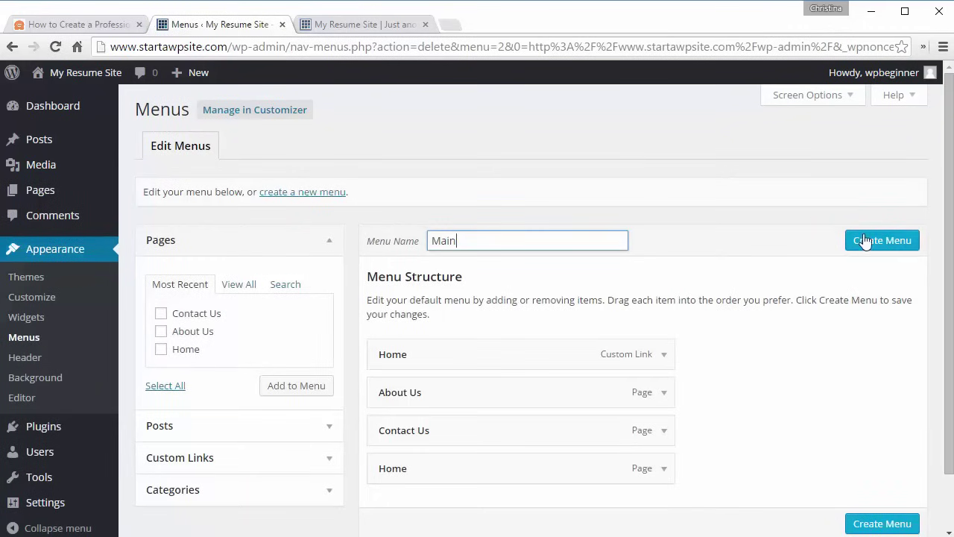
click(866, 240)
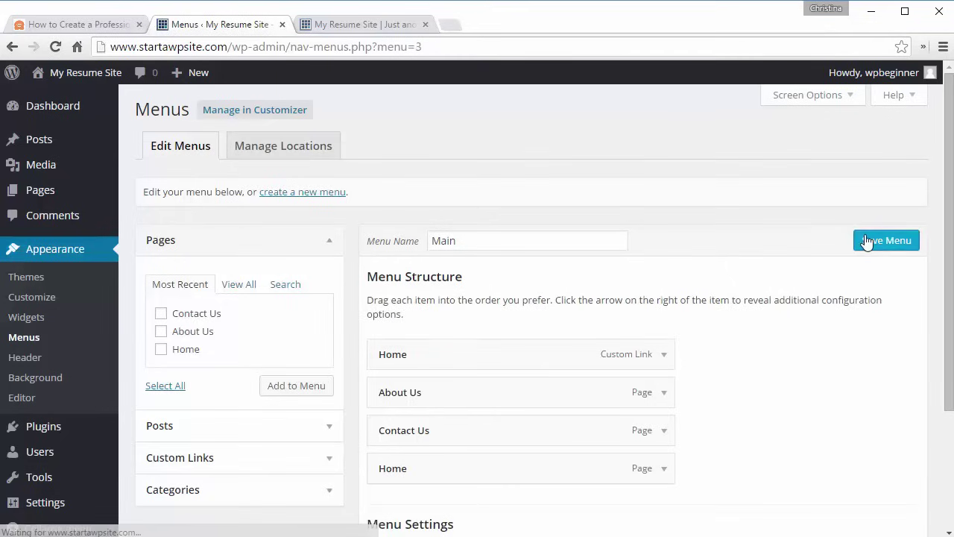
drag(950, 191, 950, 275)
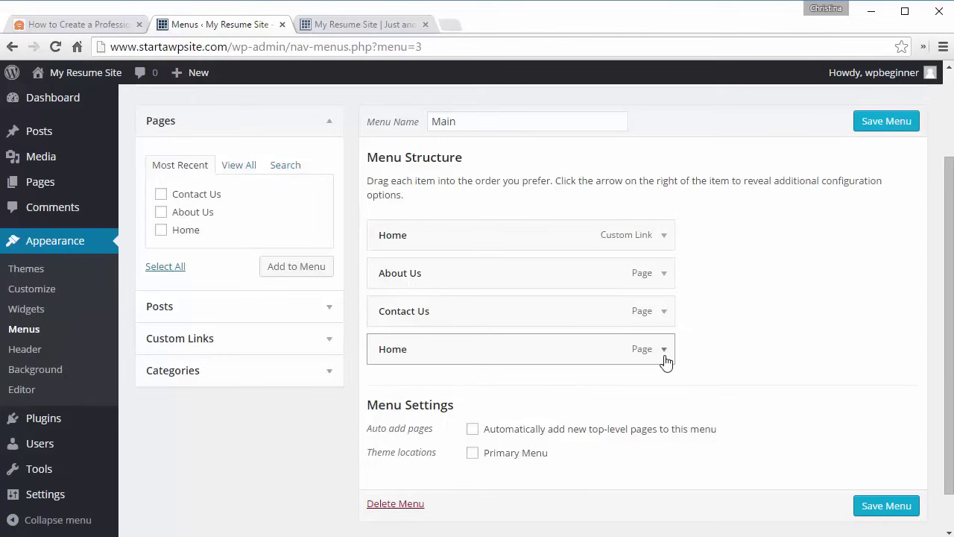
- Remove the duplicate Home page entry from the Main menu
click(664, 236)
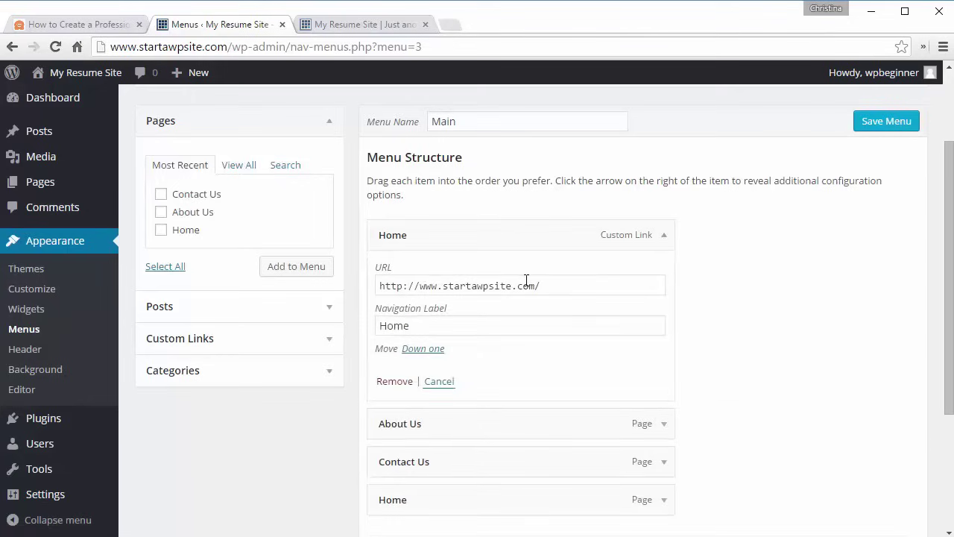
click(439, 383)
click(663, 351)
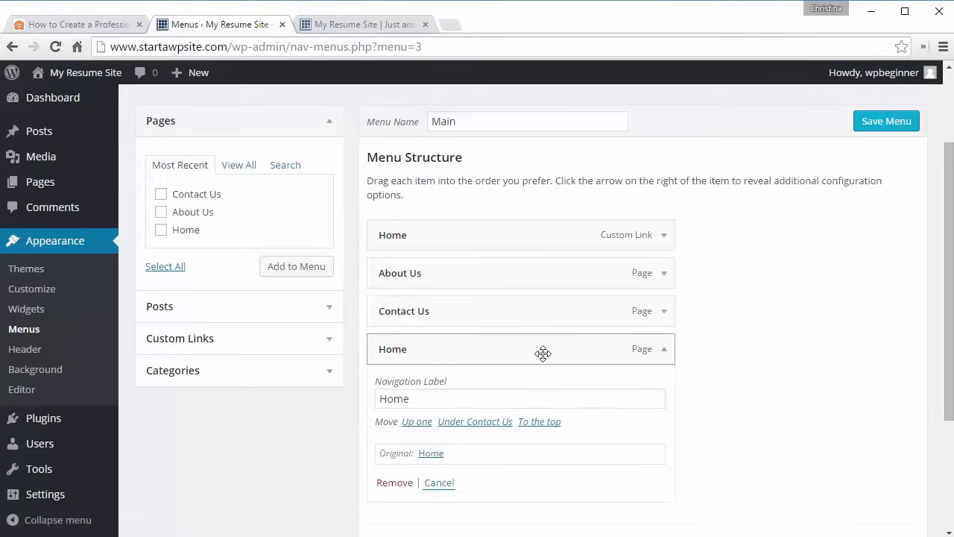
click(665, 352)
click(664, 352)
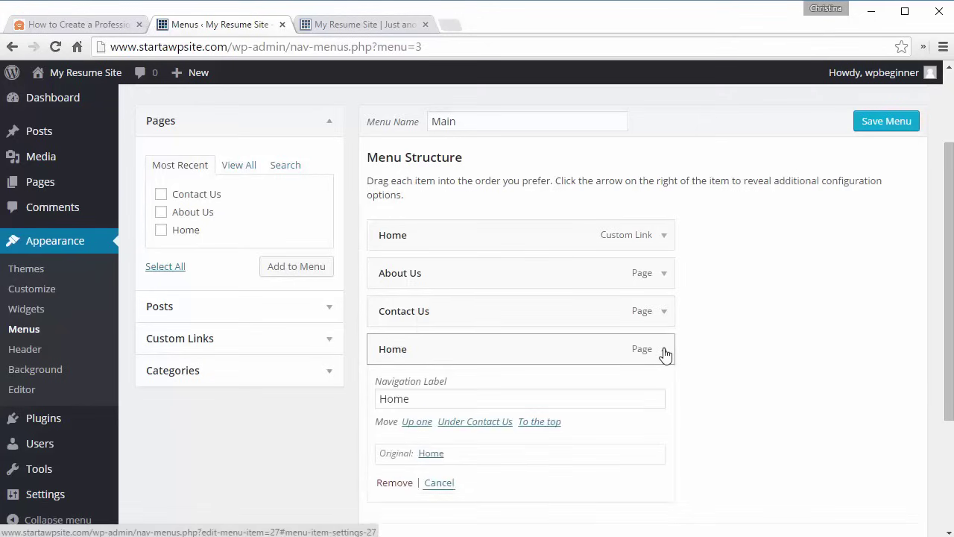
click(396, 483)
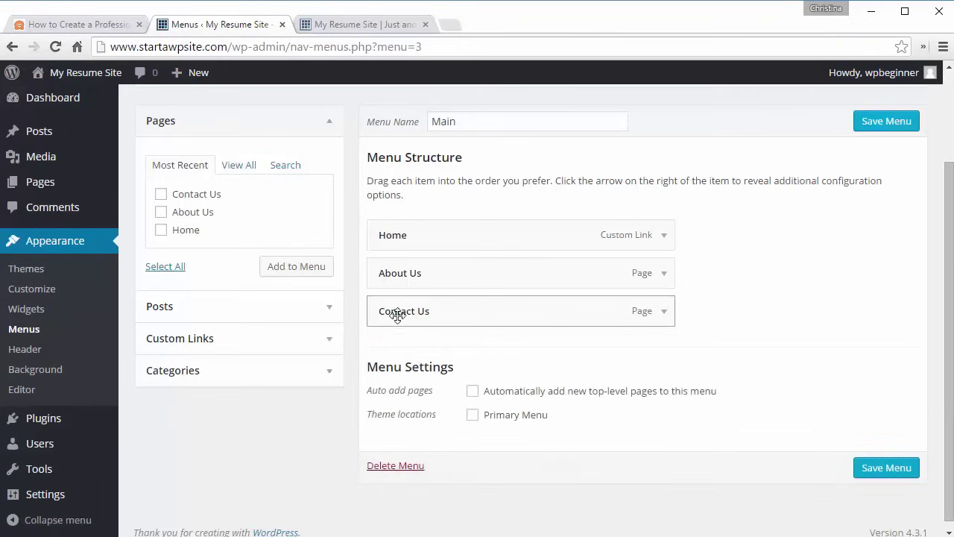
- Keep Contact Us below About Us and save the Main menu
drag(394, 313, 381, 288)
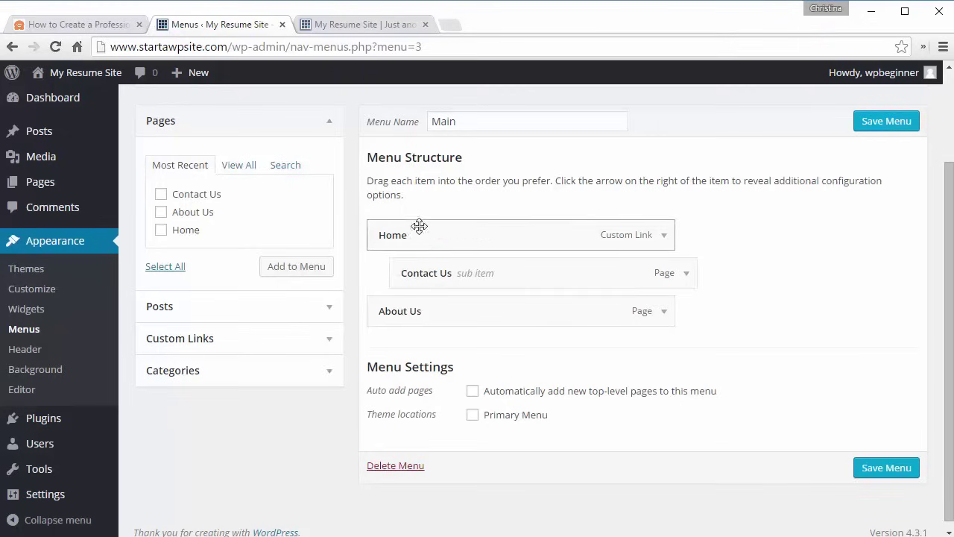
drag(439, 281, 413, 340)
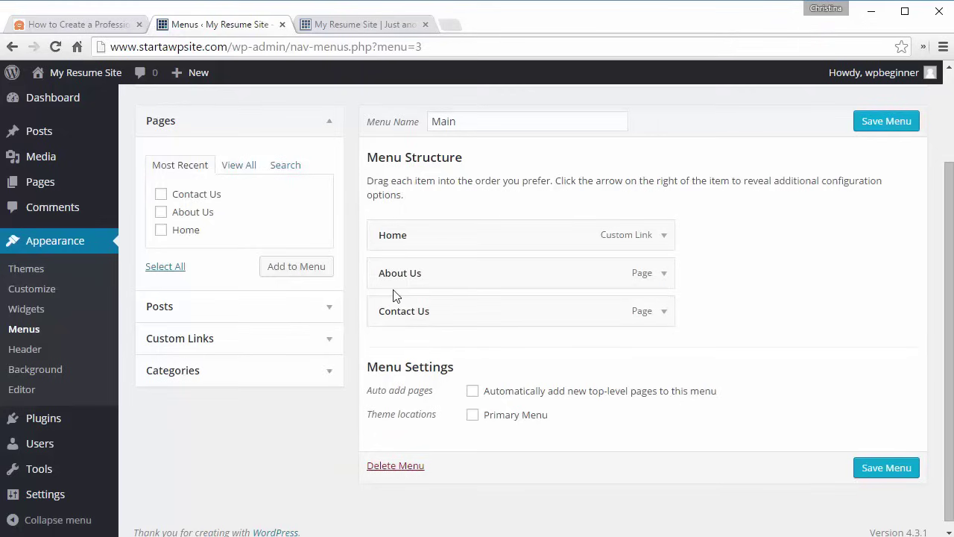
click(325, 372)
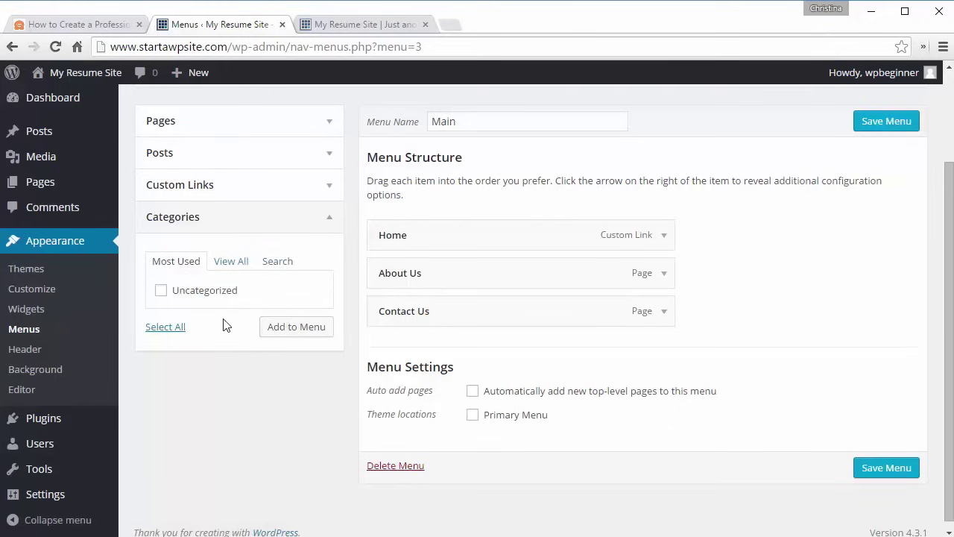
click(247, 195)
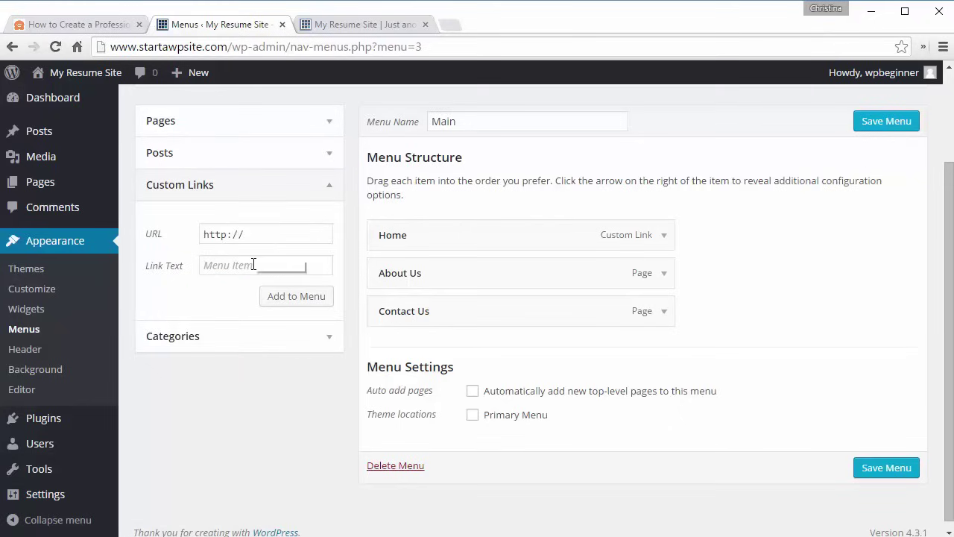
click(239, 152)
click(878, 465)
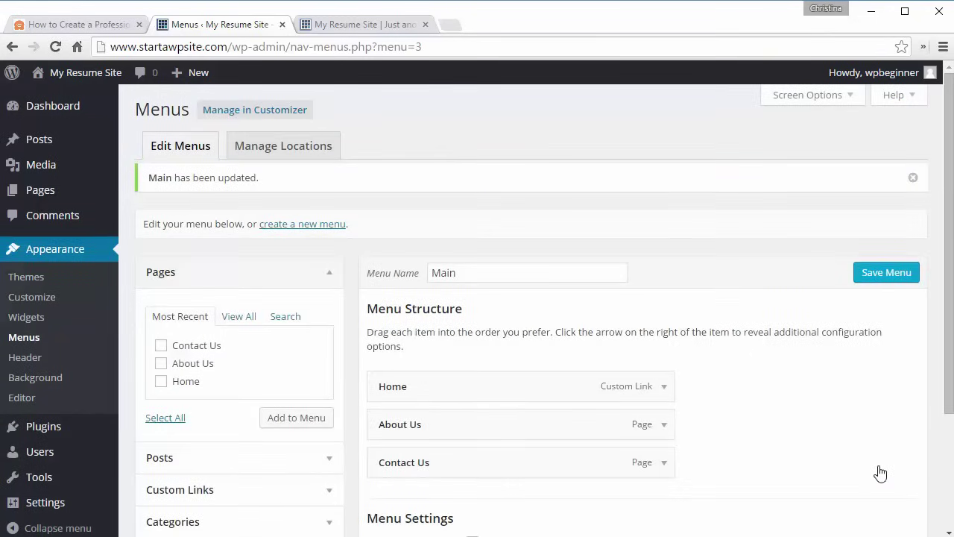
click(278, 154)
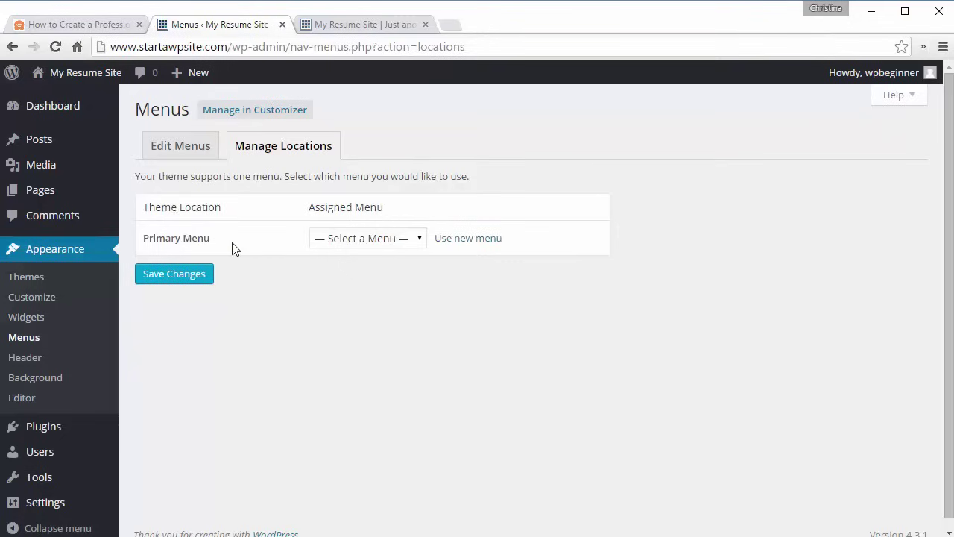
- Assign Main to the Primary Menu location, then reload the live site to confirm the navigation
click(345, 235)
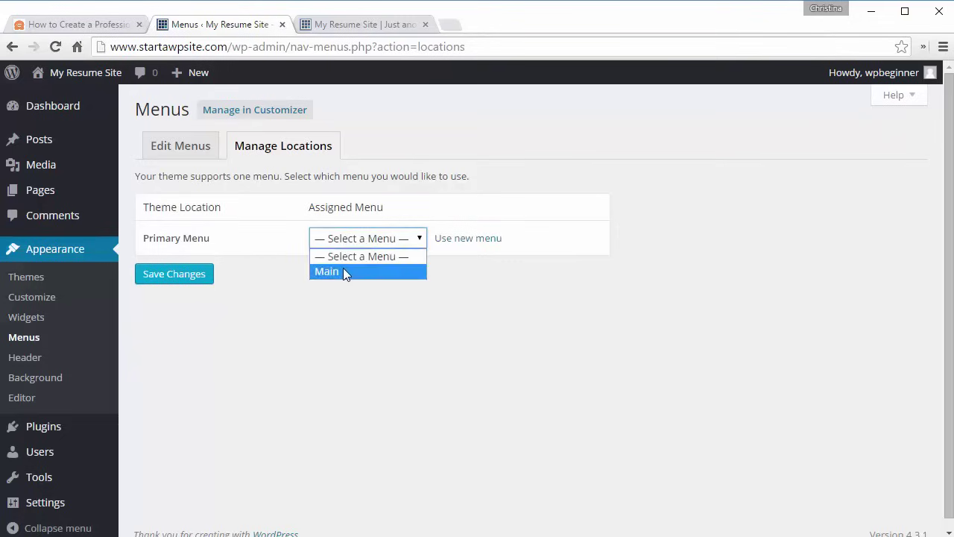
click(342, 267)
click(172, 275)
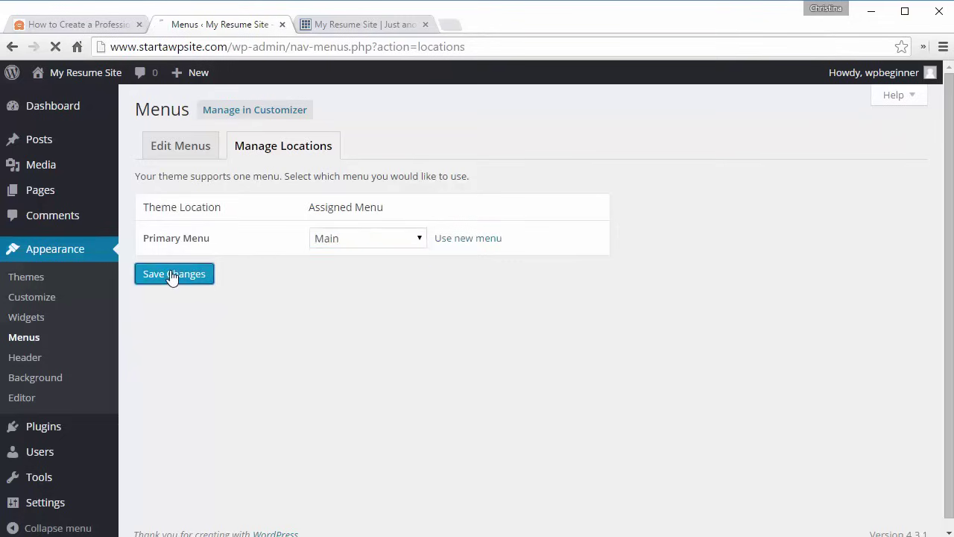
click(356, 26)
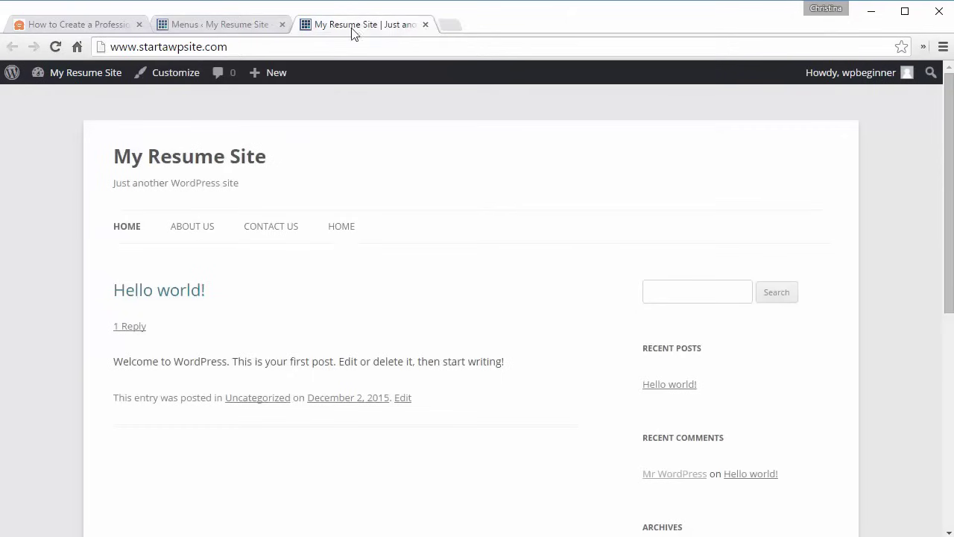
click(57, 45)
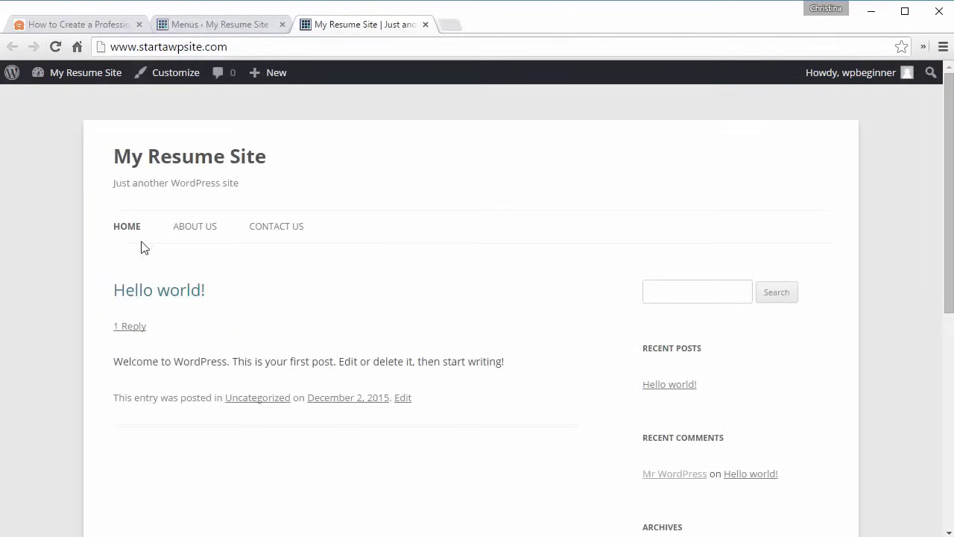
click(210, 21)
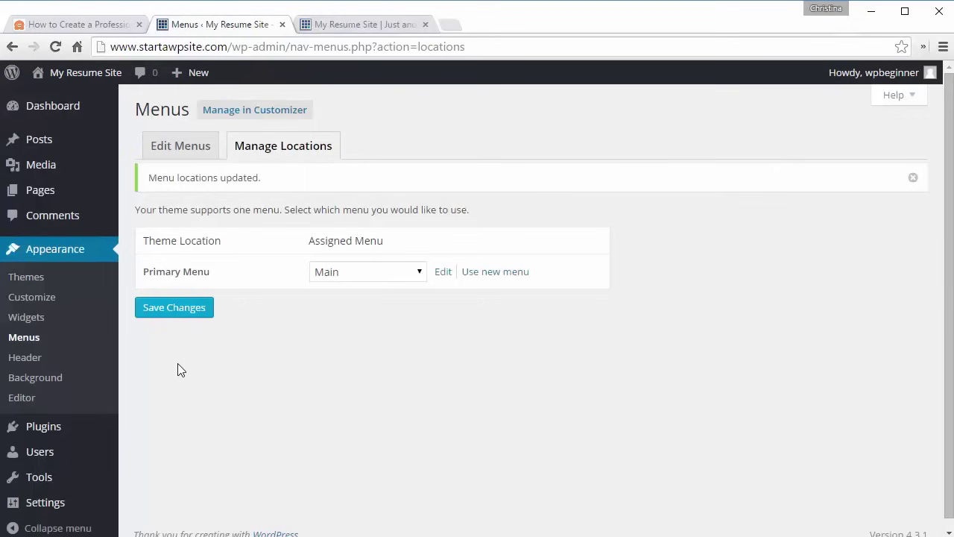
- In the Customizer's Site Identity, replace the tagline with 'Working For You'
click(41, 302)
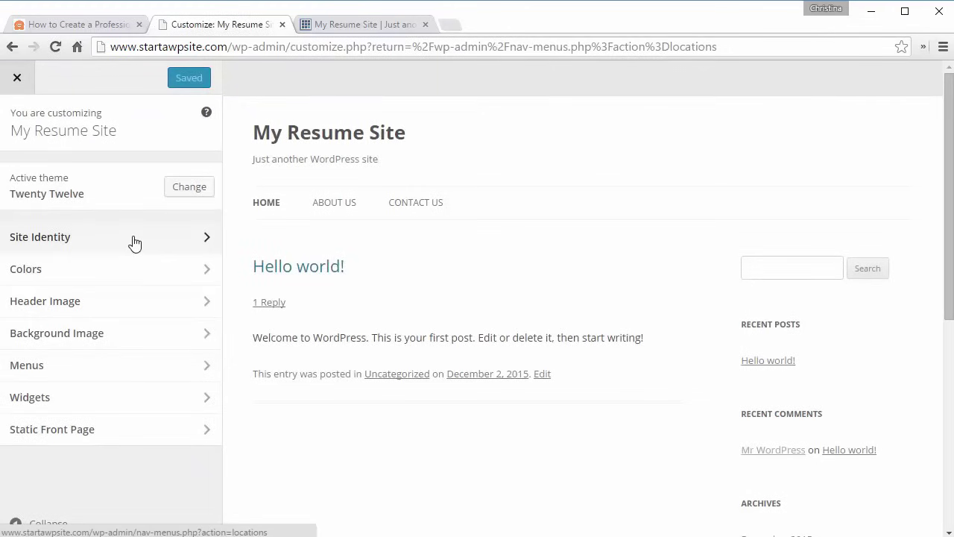
click(133, 242)
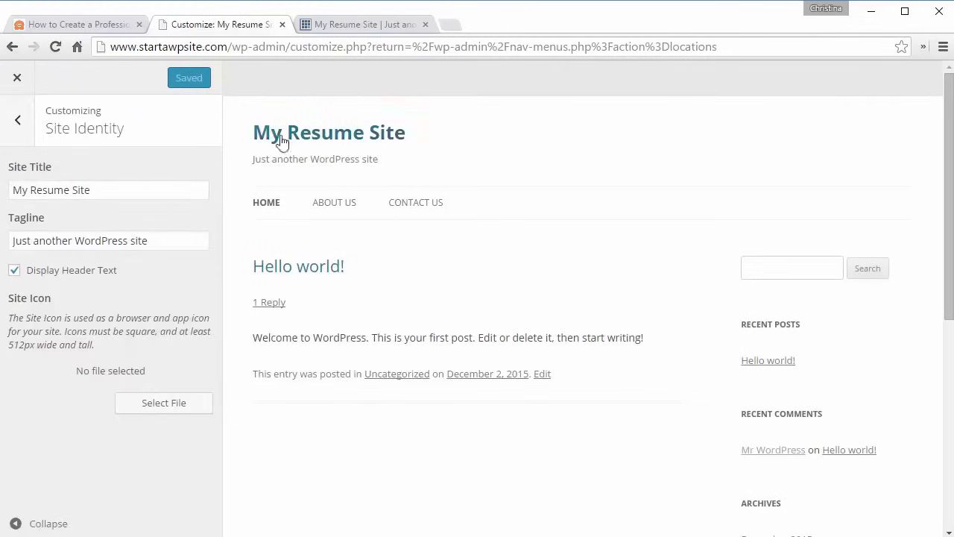
drag(152, 241, 15, 268)
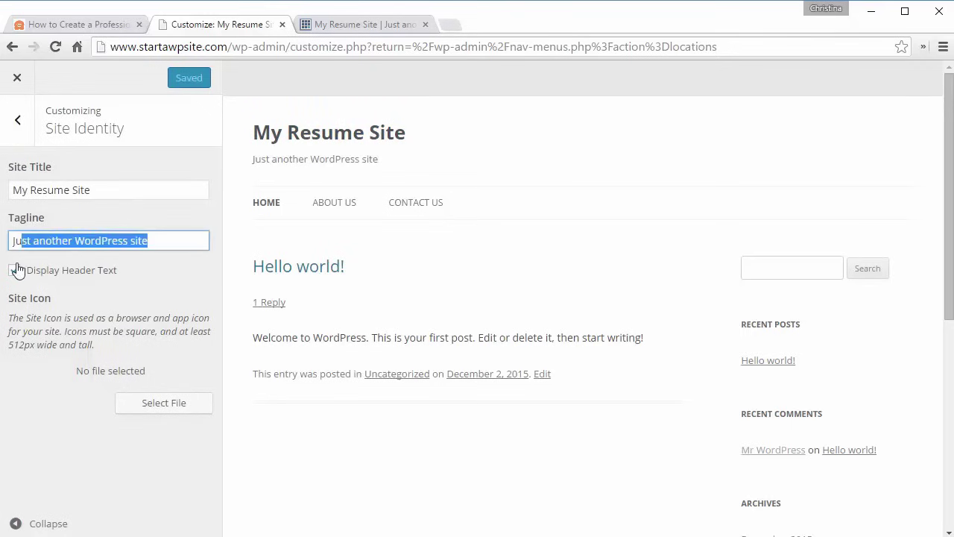
text(Working For You)
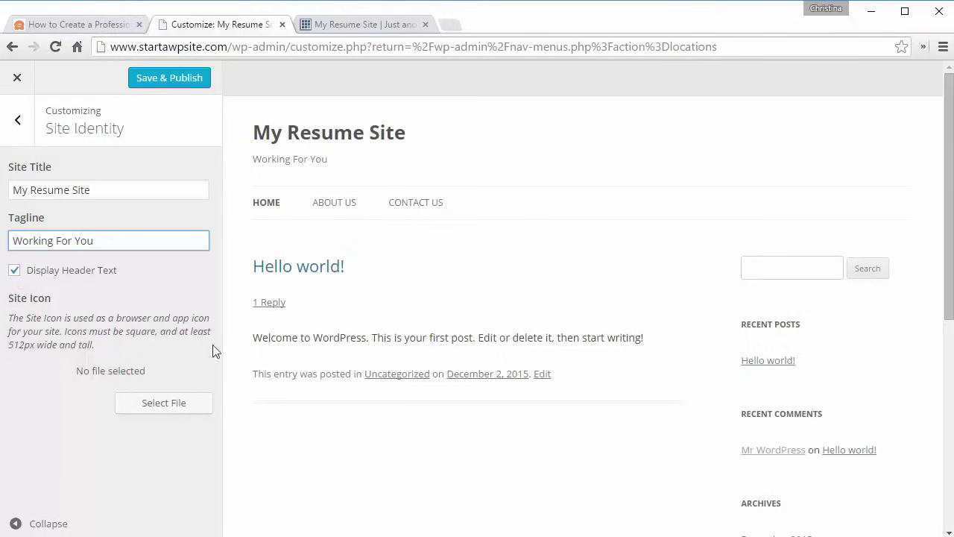
- Upload logo.jpg, crop it as the site icon, and save and publish the changes
click(170, 408)
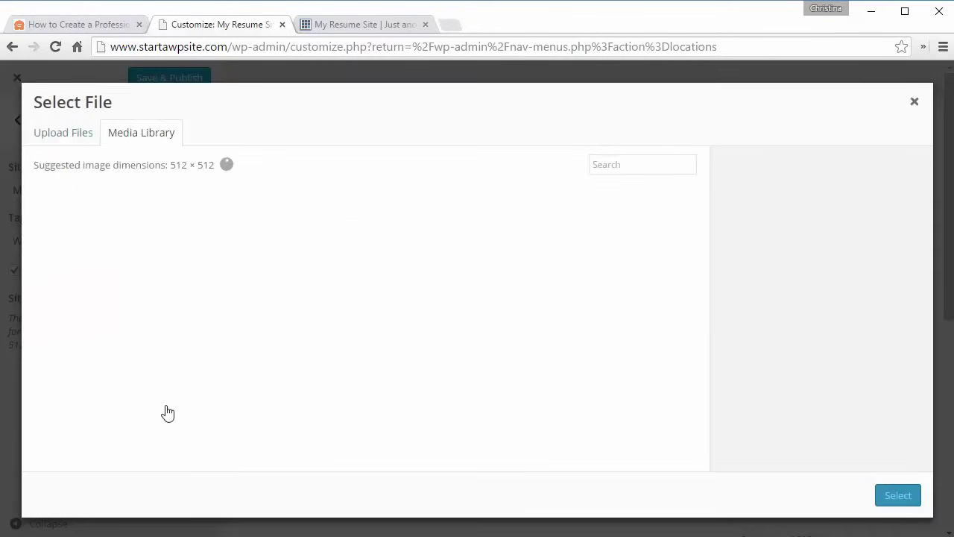
click(64, 142)
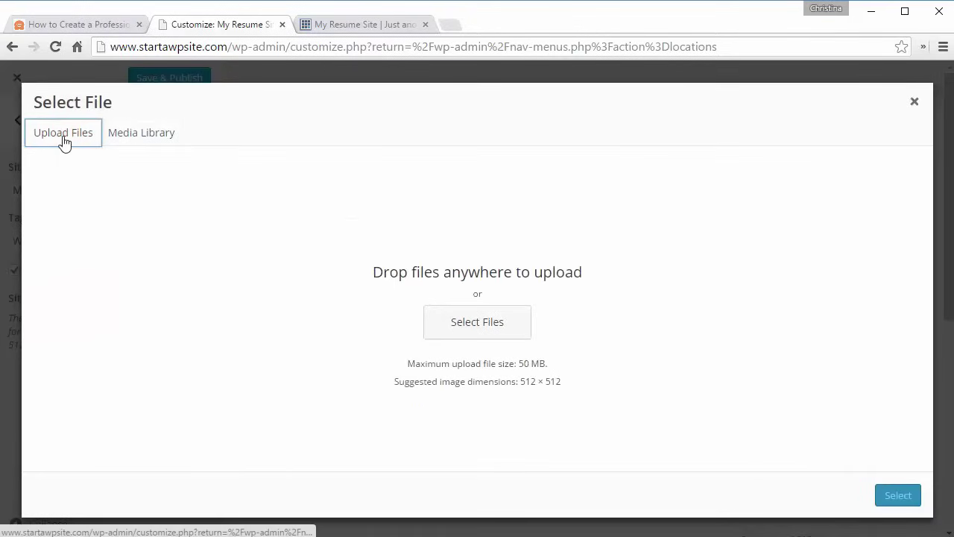
click(477, 322)
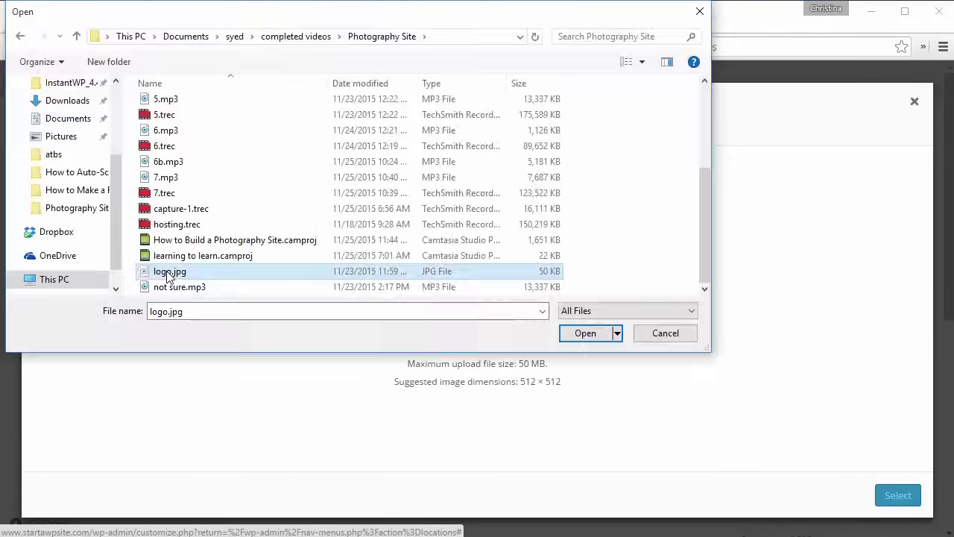
double_click(170, 273)
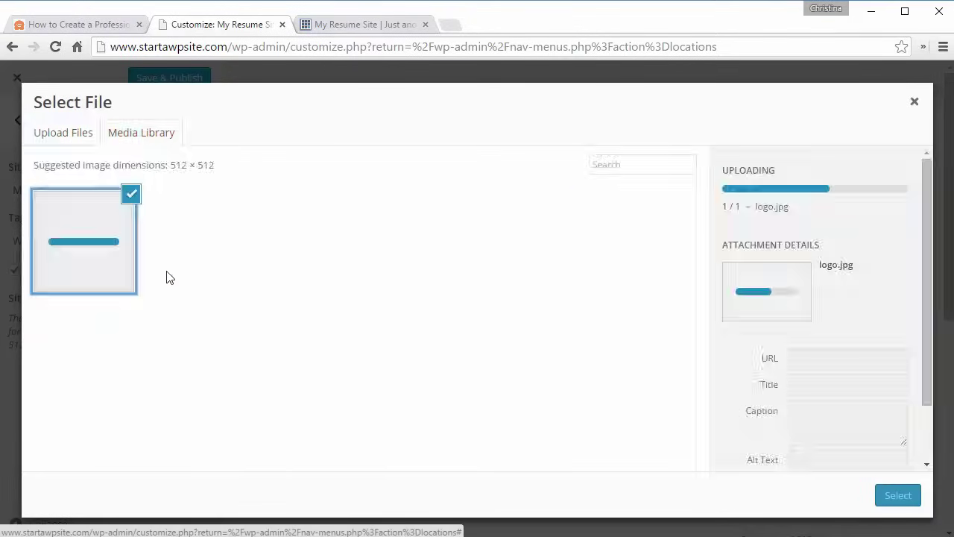
click(899, 497)
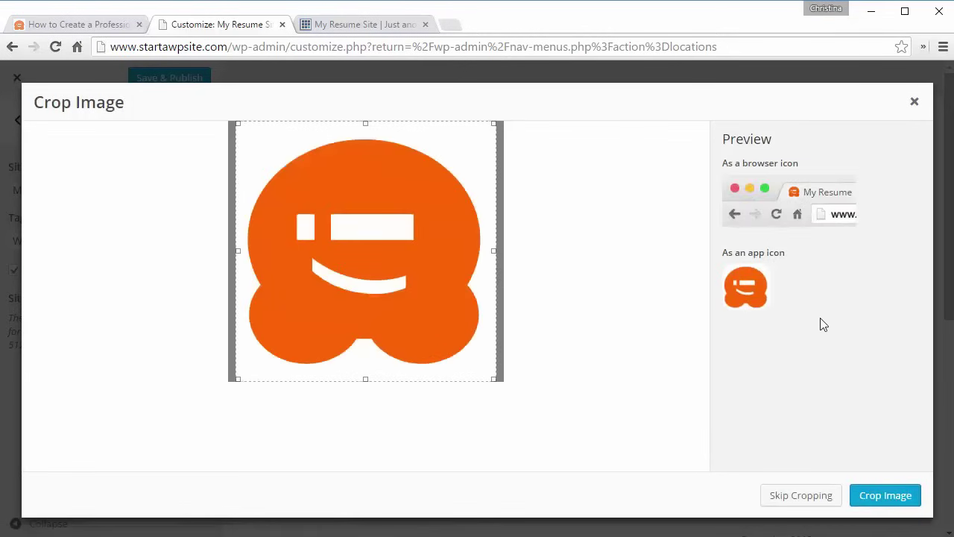
click(872, 506)
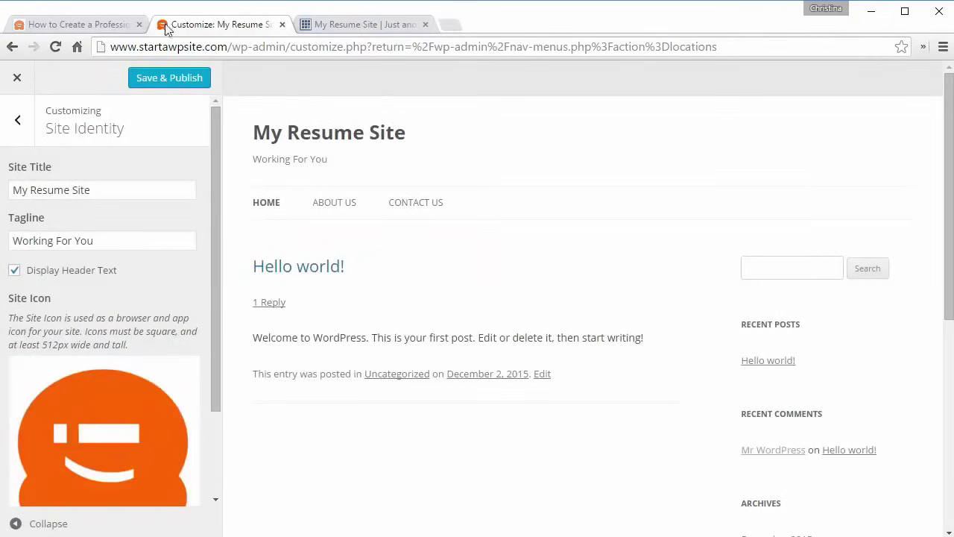
drag(214, 164, 231, 156)
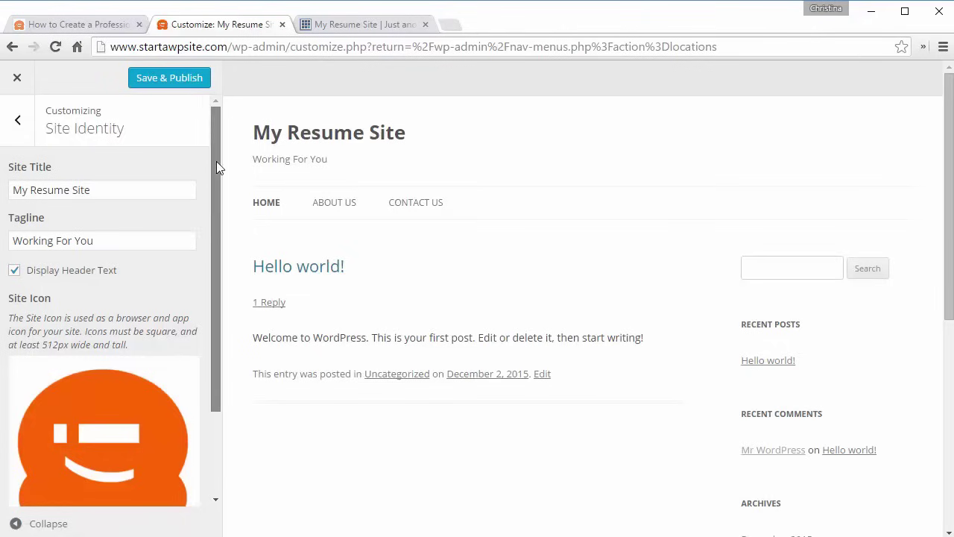
drag(216, 168, 224, 289)
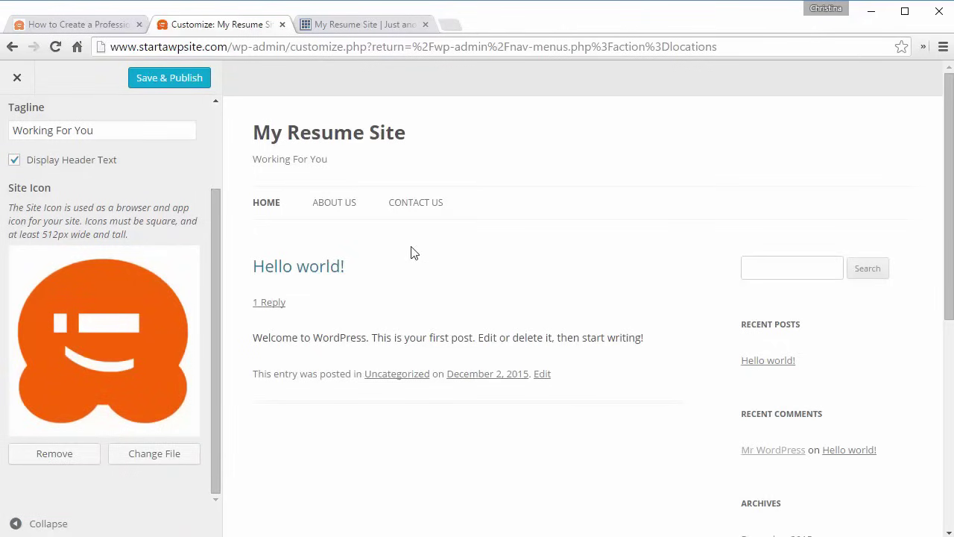
click(184, 77)
drag(213, 272, 219, 166)
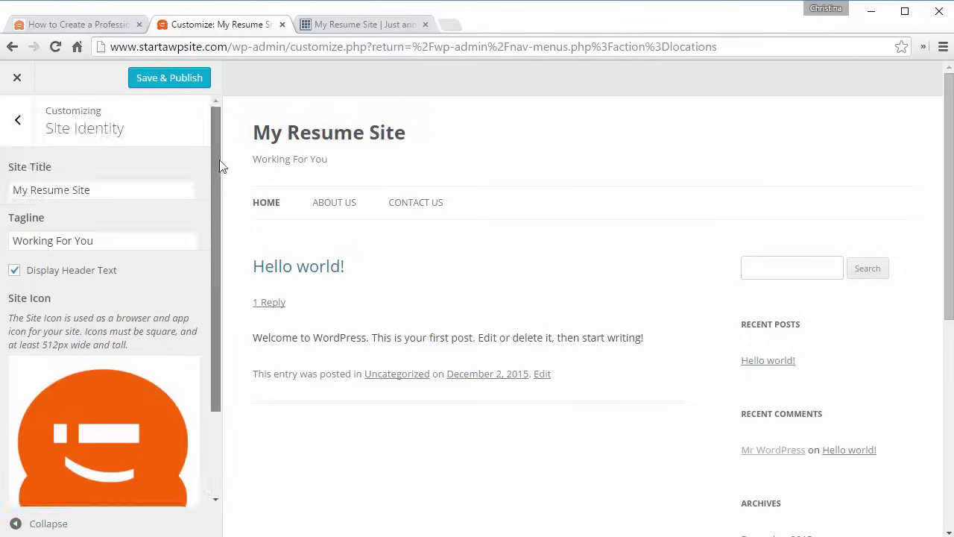
- In Colors, set the header text colour to red #dd3333
click(20, 121)
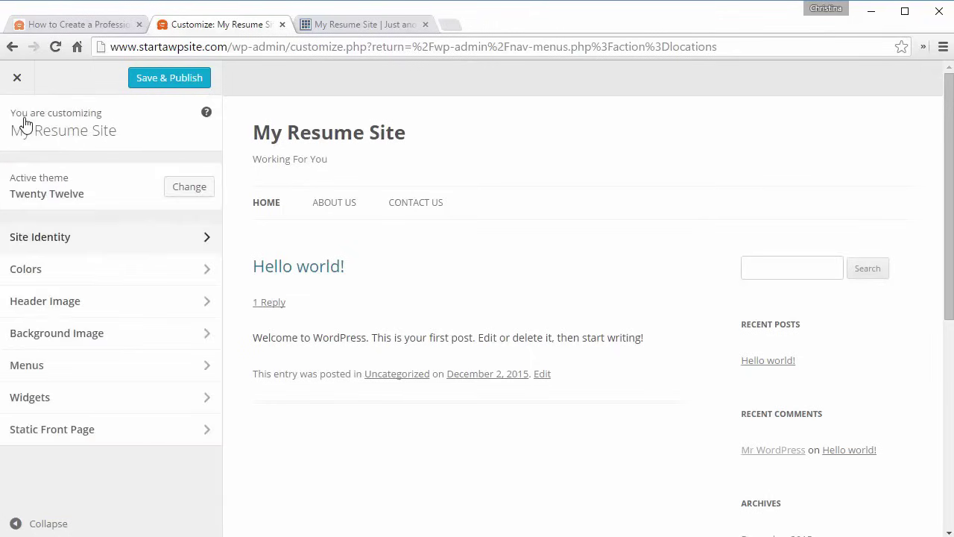
click(113, 279)
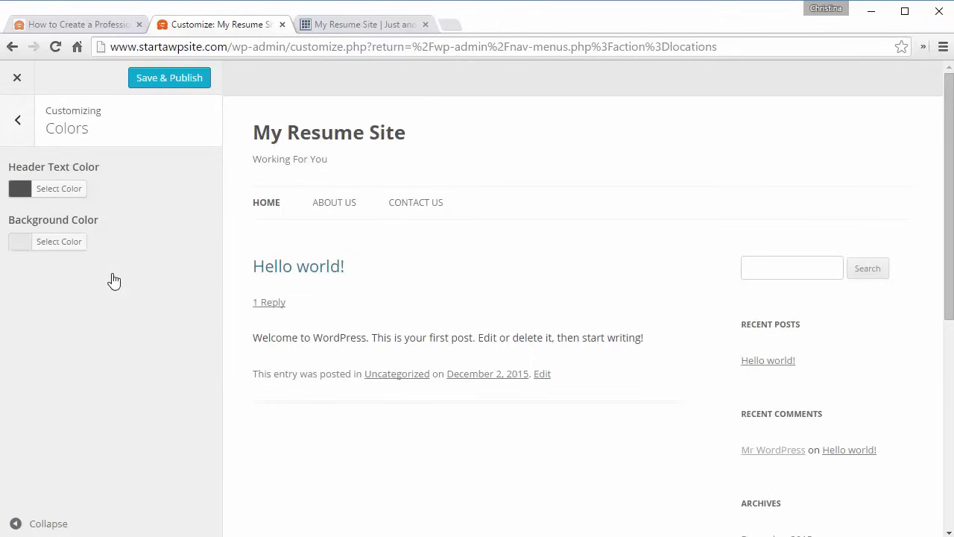
click(59, 196)
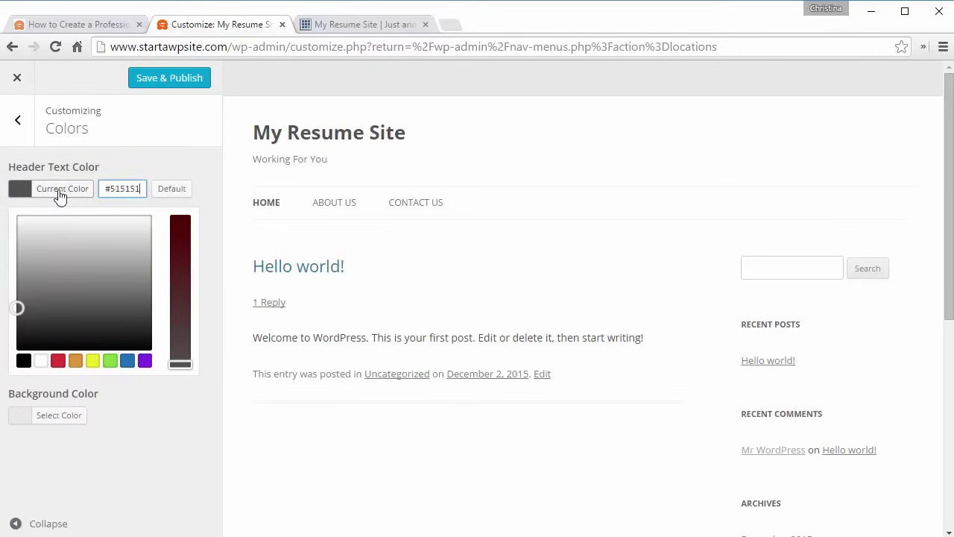
click(145, 362)
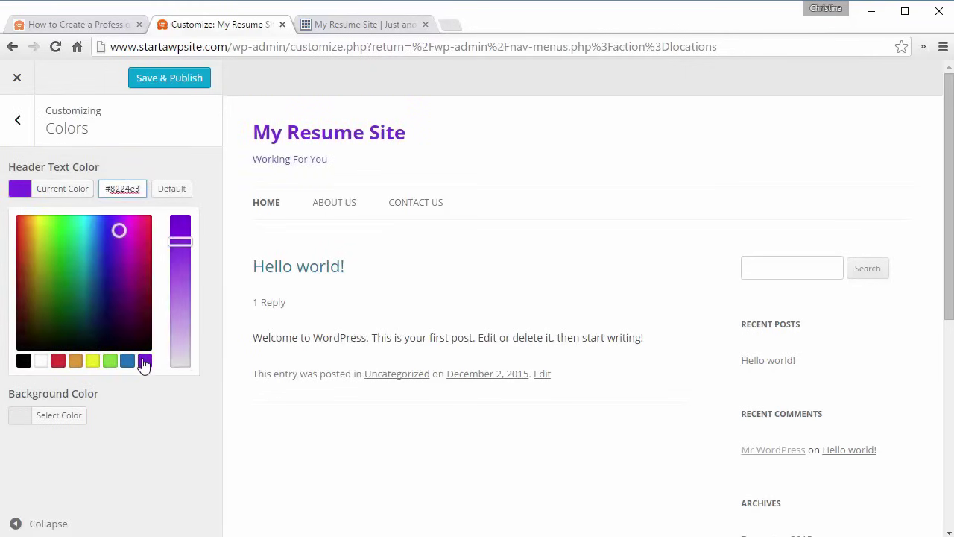
click(58, 364)
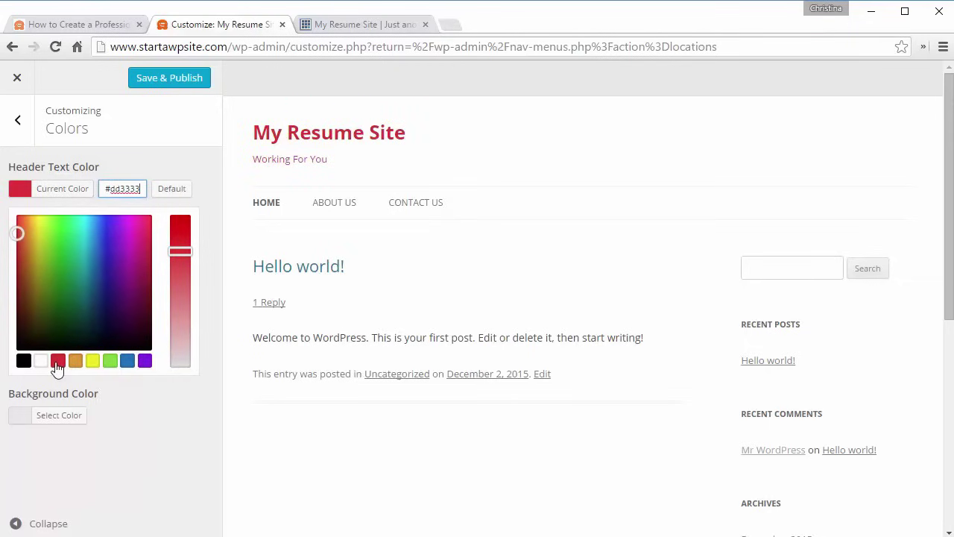
click(213, 422)
- Set the background colour to mid grey #6b6b6b
click(67, 245)
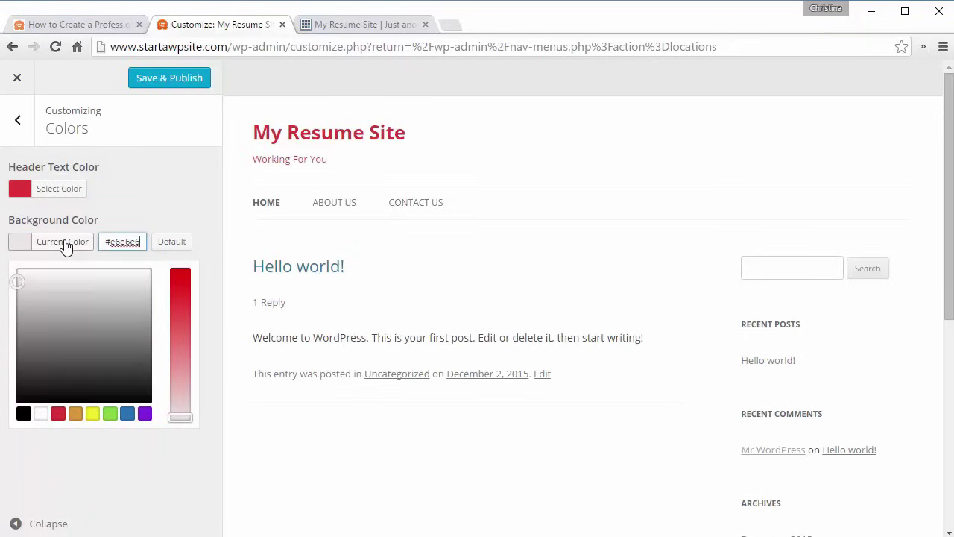
click(85, 384)
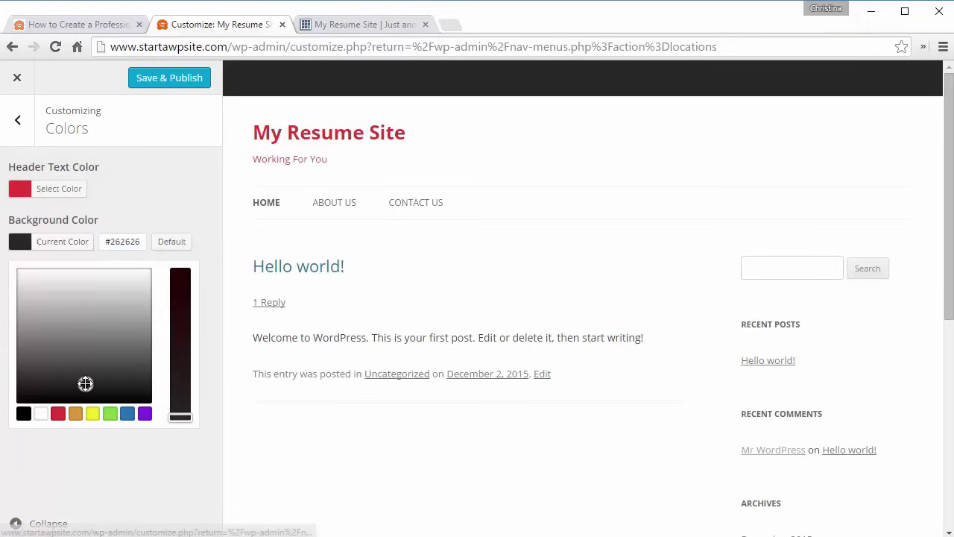
click(109, 347)
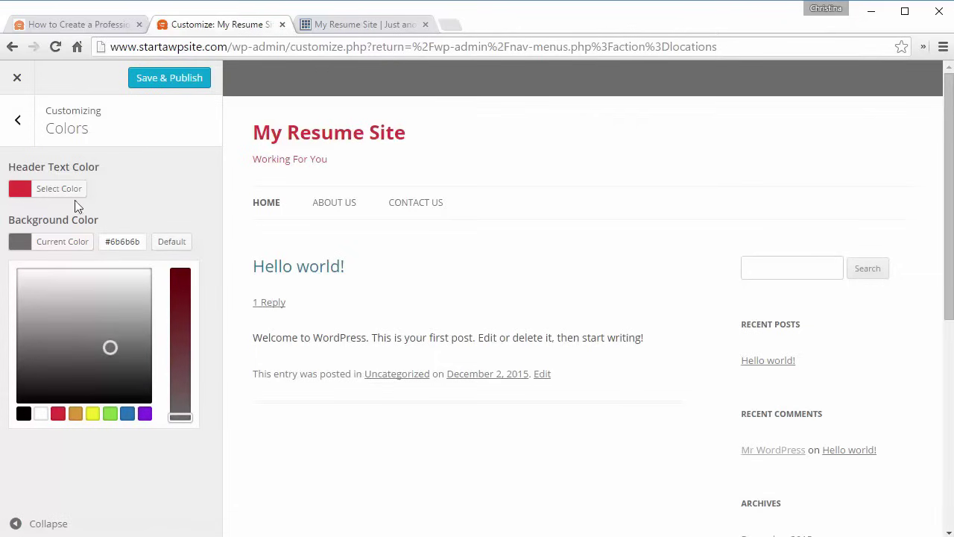
click(19, 121)
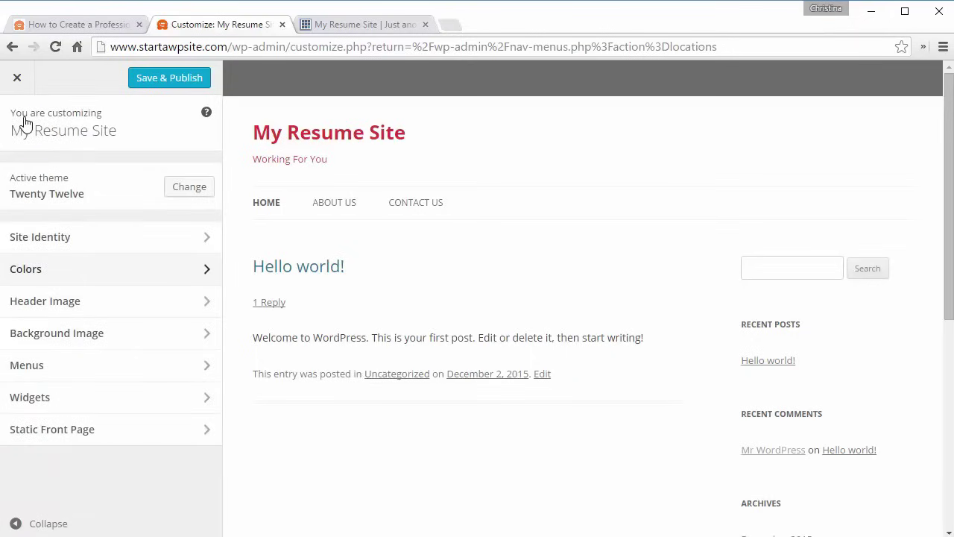
- Look through the Header Image and Menus sections, then open Widgets showing Main Sidebar
click(15, 304)
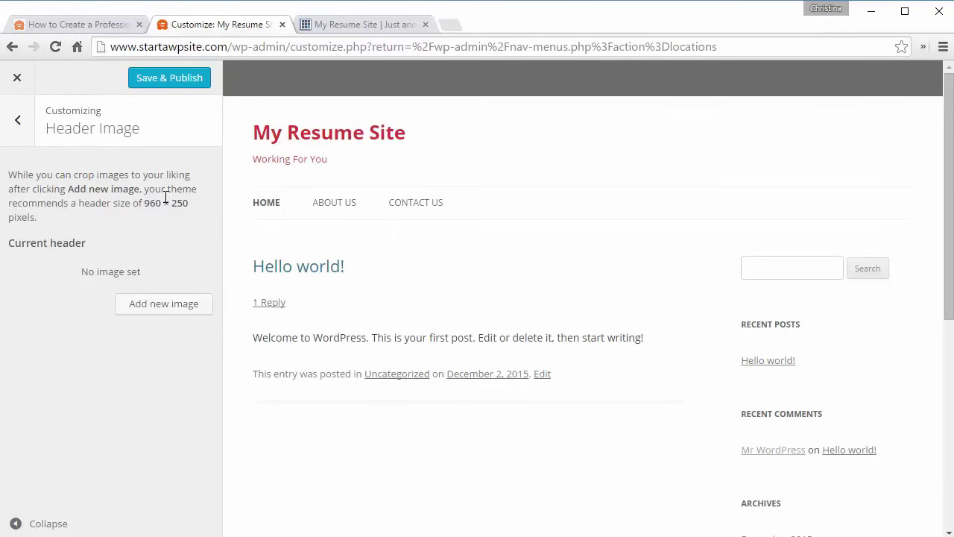
click(17, 122)
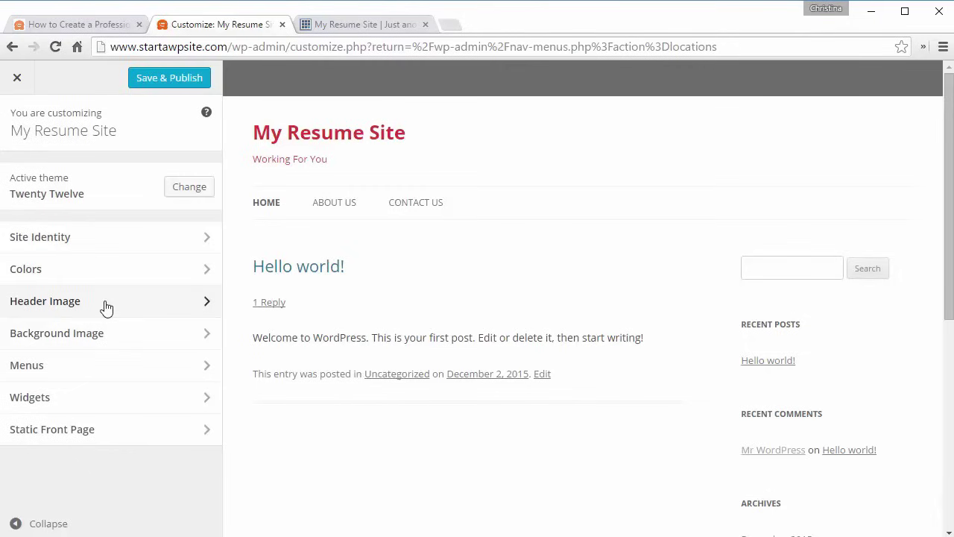
click(64, 368)
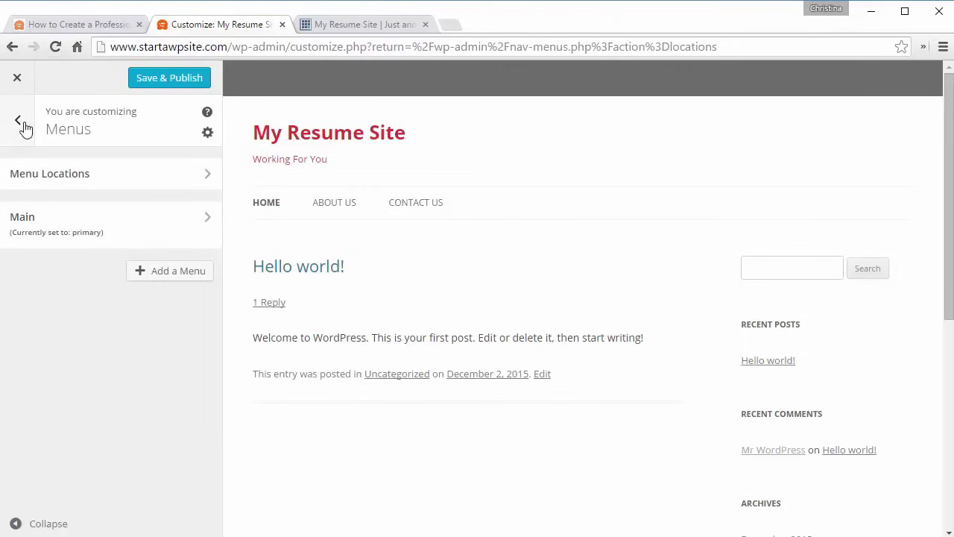
click(18, 120)
click(71, 398)
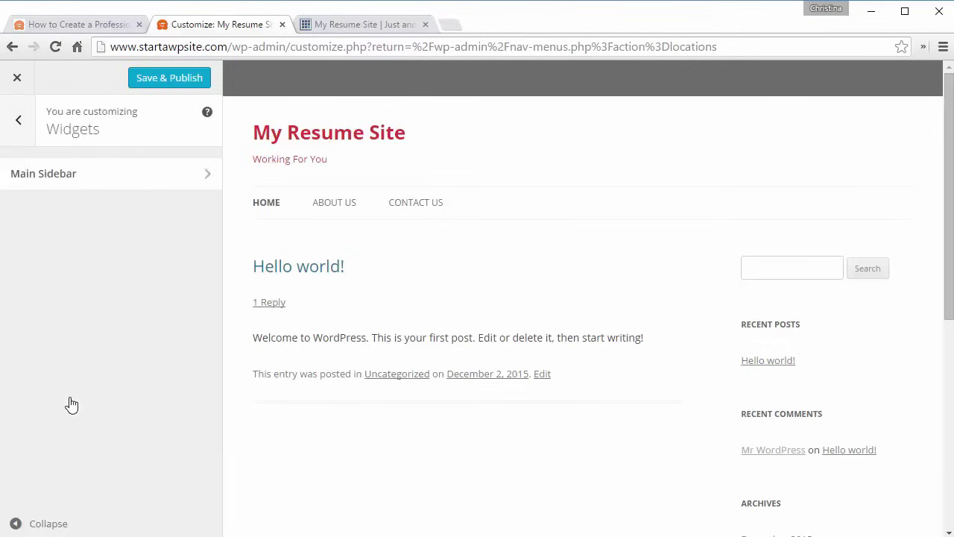
- In the Main Sidebar, remove the Meta and Categories widgets
click(80, 182)
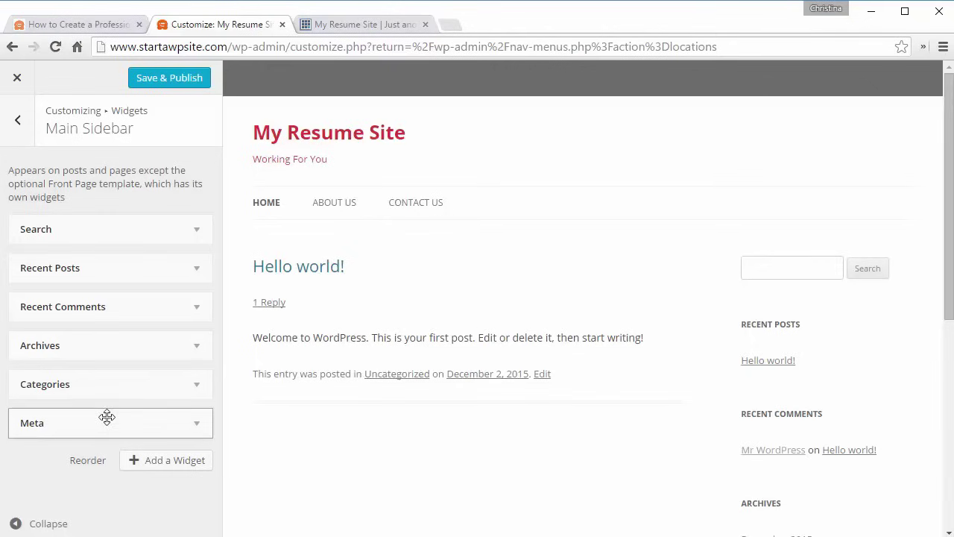
click(197, 422)
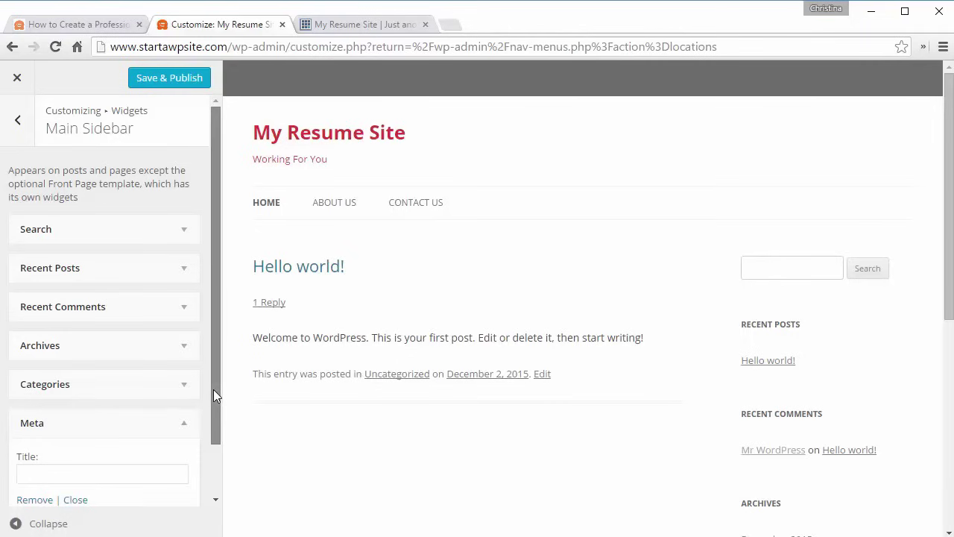
drag(213, 389, 211, 404)
click(26, 482)
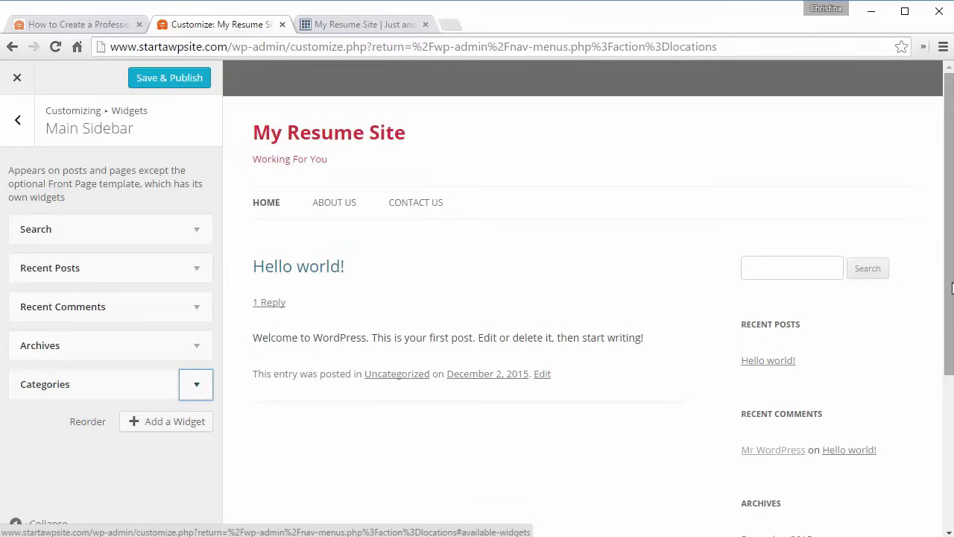
drag(951, 289, 852, 426)
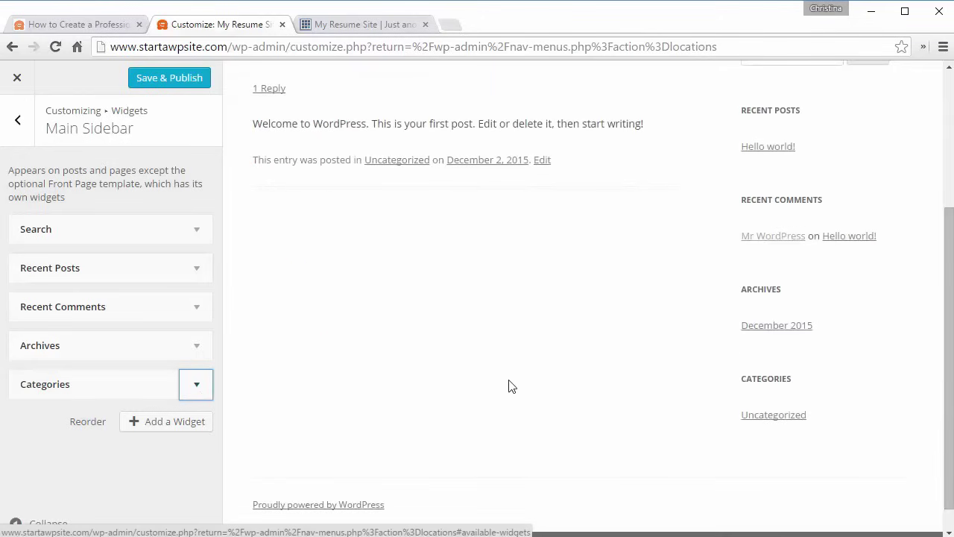
click(197, 385)
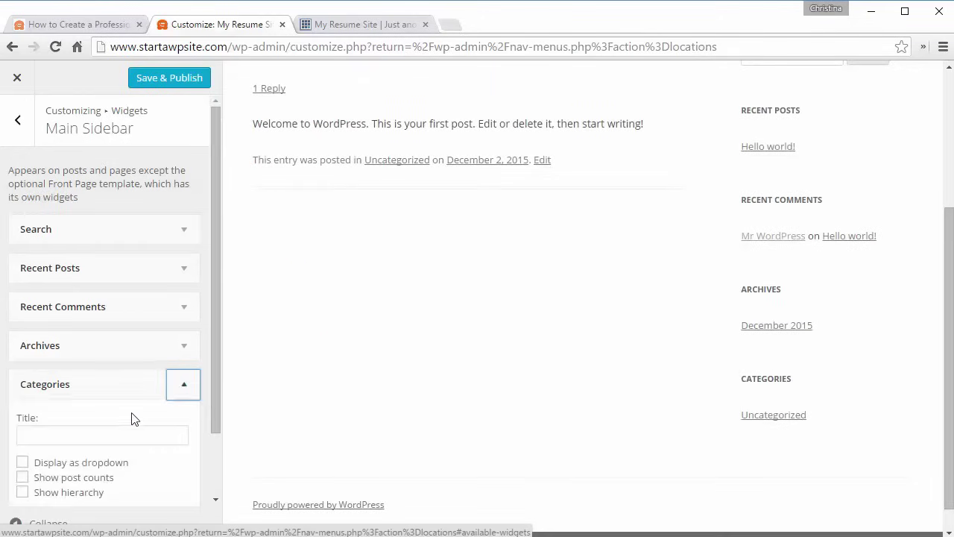
drag(217, 395, 204, 464)
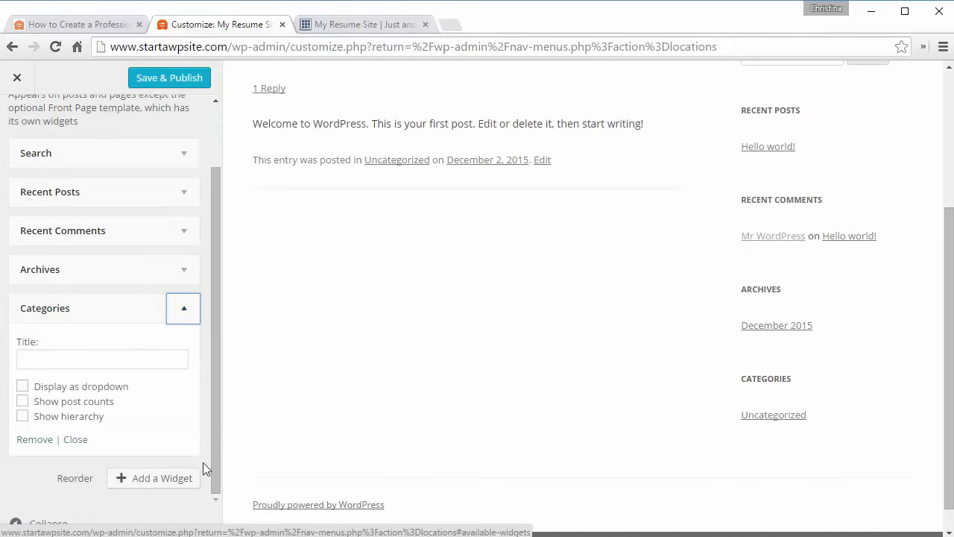
click(31, 439)
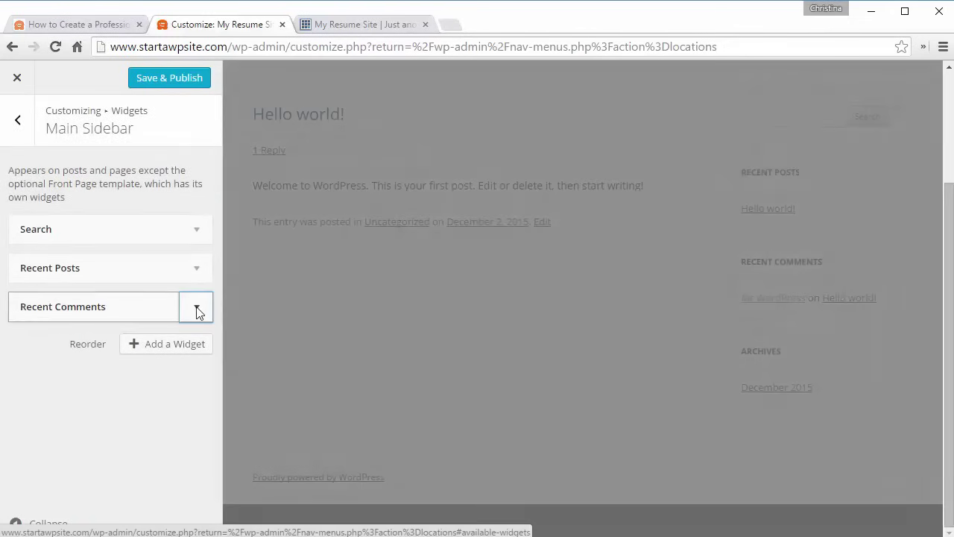
- Remove the Recent Comments widget, browse the available widgets, and return to the Customizer sections
click(197, 312)
click(35, 429)
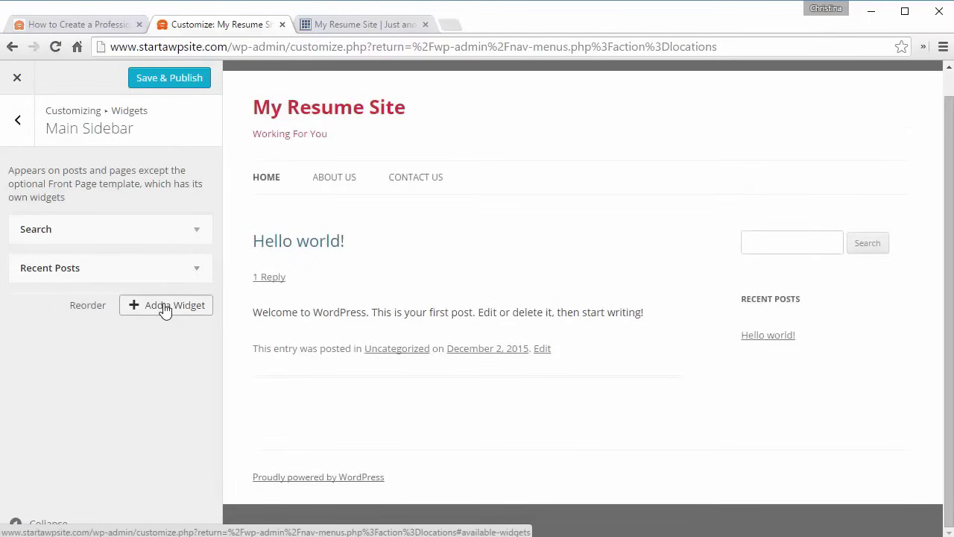
click(165, 306)
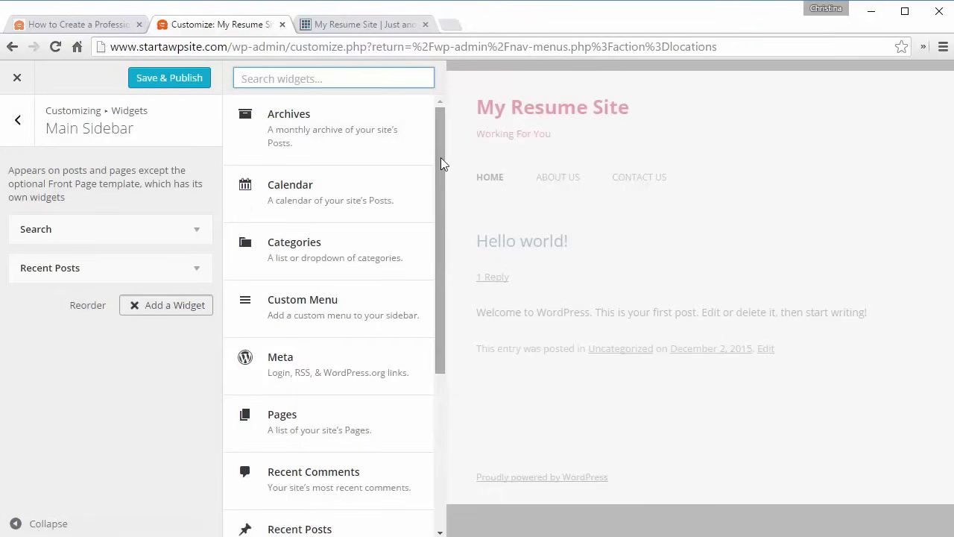
drag(440, 162, 443, 336)
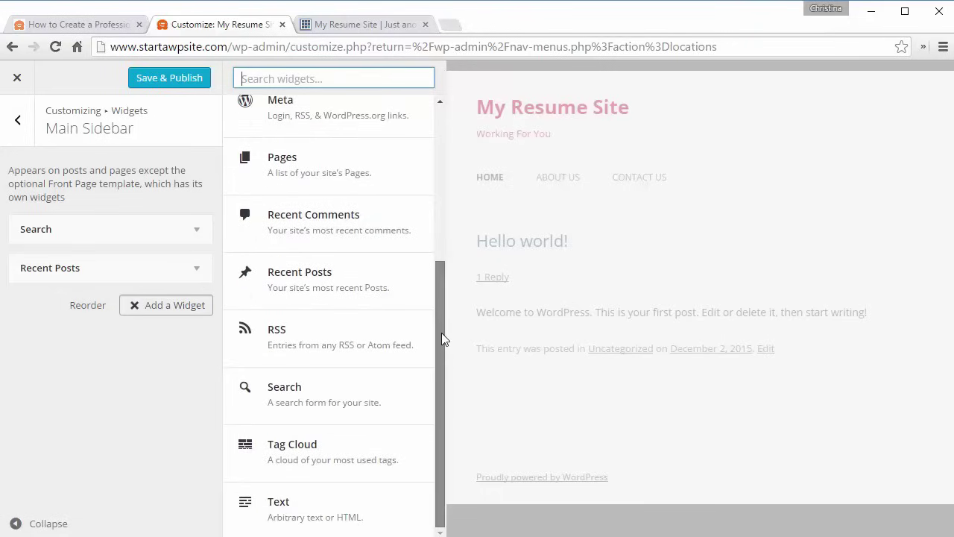
click(17, 119)
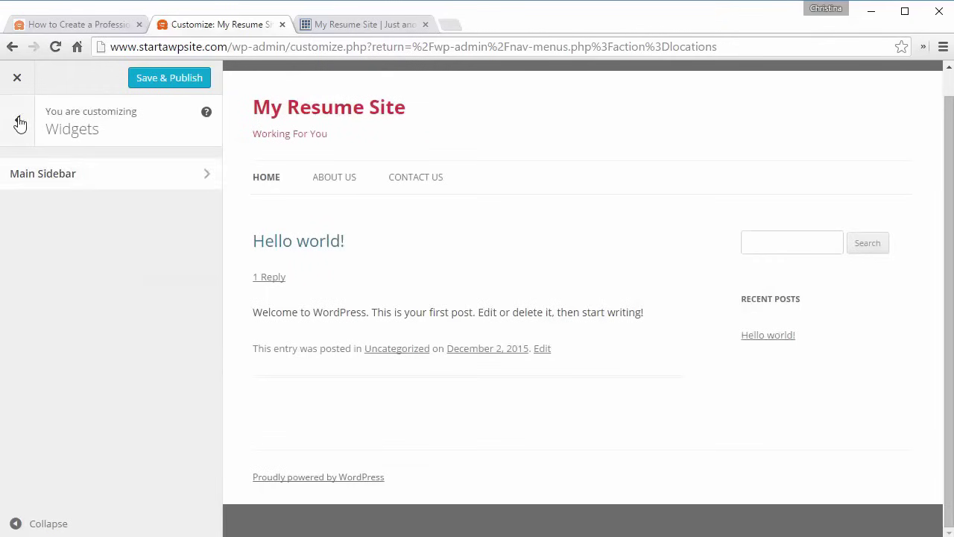
click(18, 122)
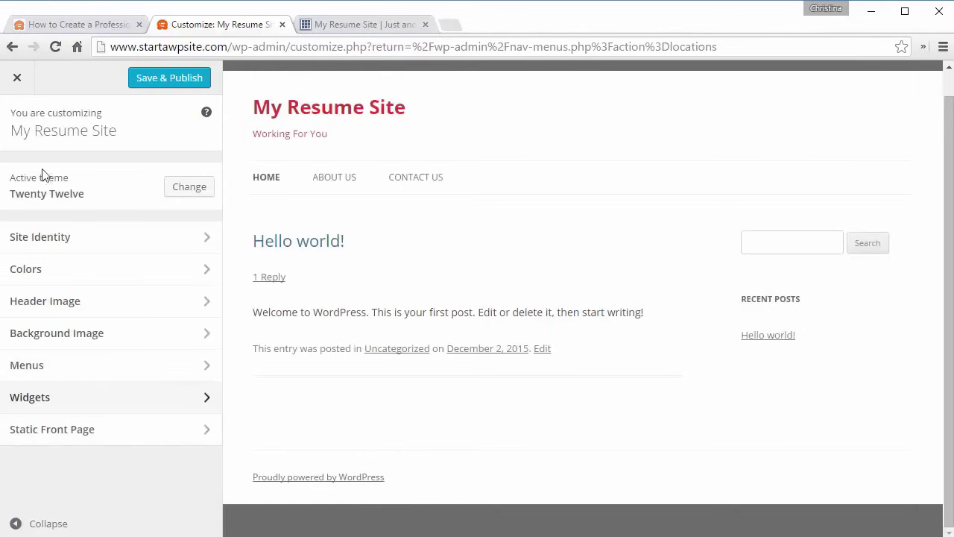
- Choose 'A static page' with Home as the front page, leave the posts page unset, and Save & Publish
click(120, 437)
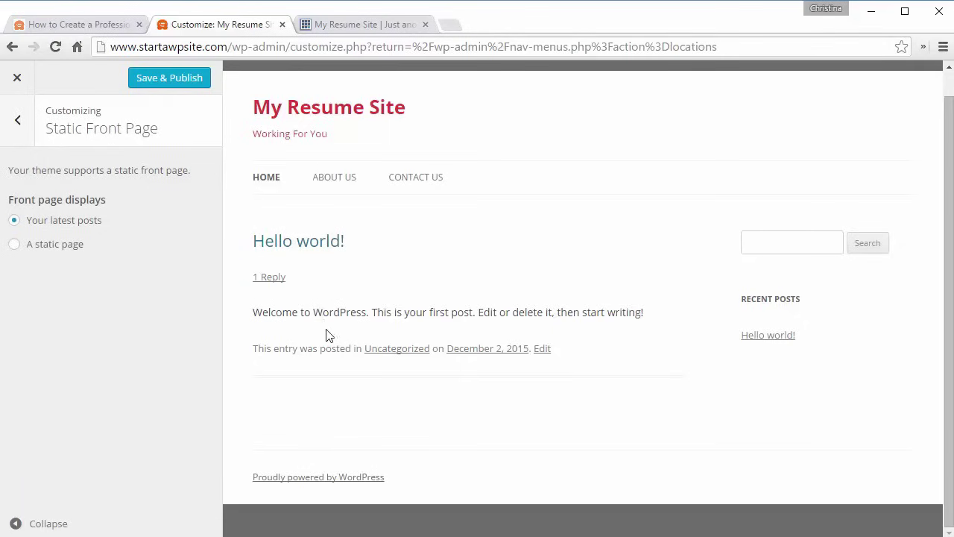
click(14, 249)
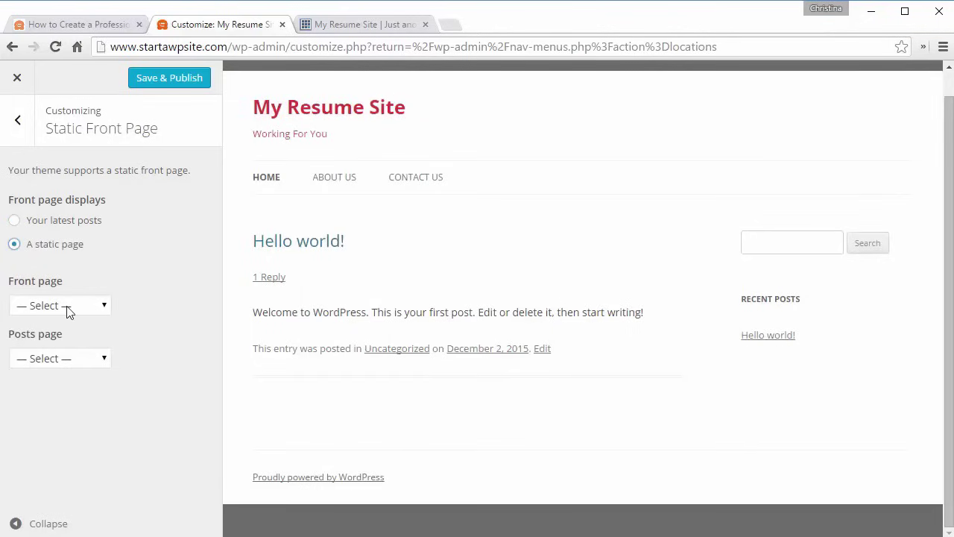
click(67, 305)
click(44, 369)
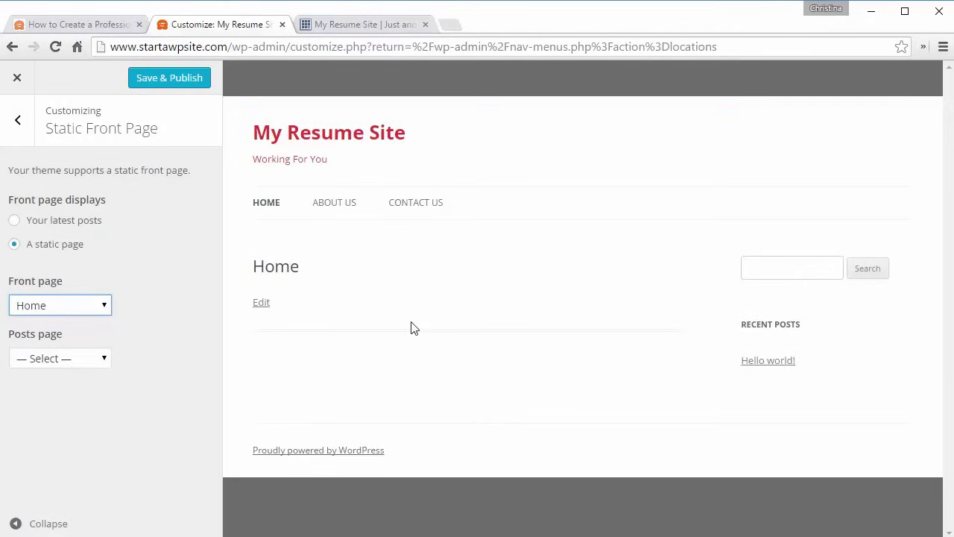
click(79, 358)
click(79, 359)
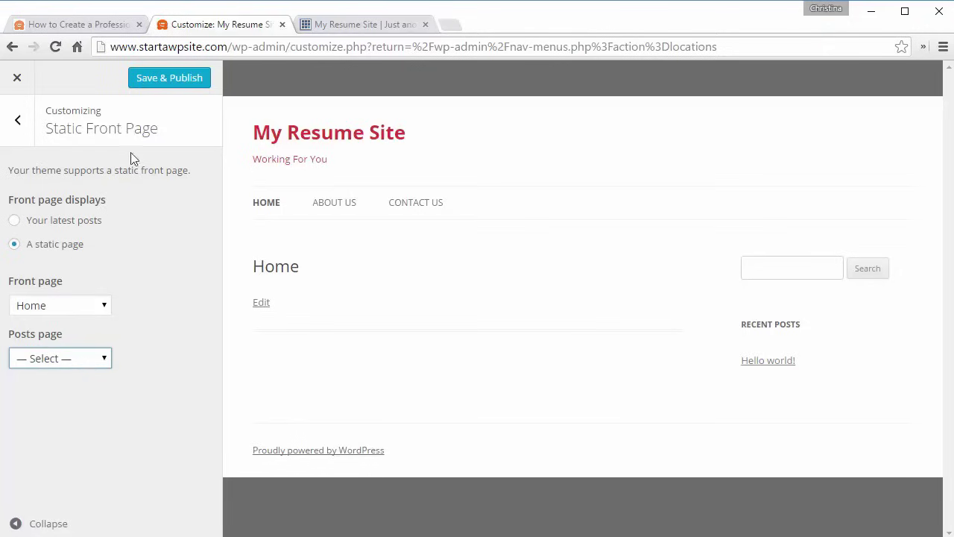
click(17, 119)
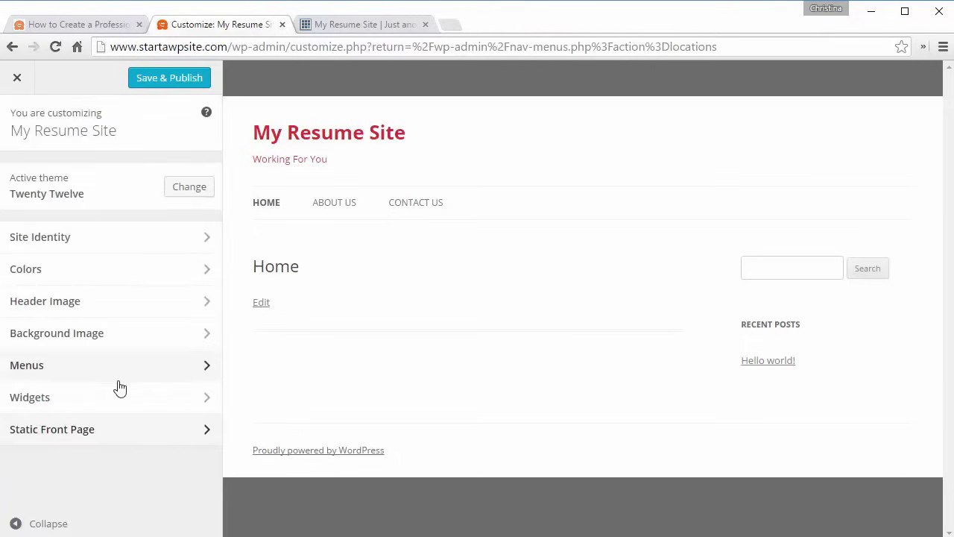
click(160, 79)
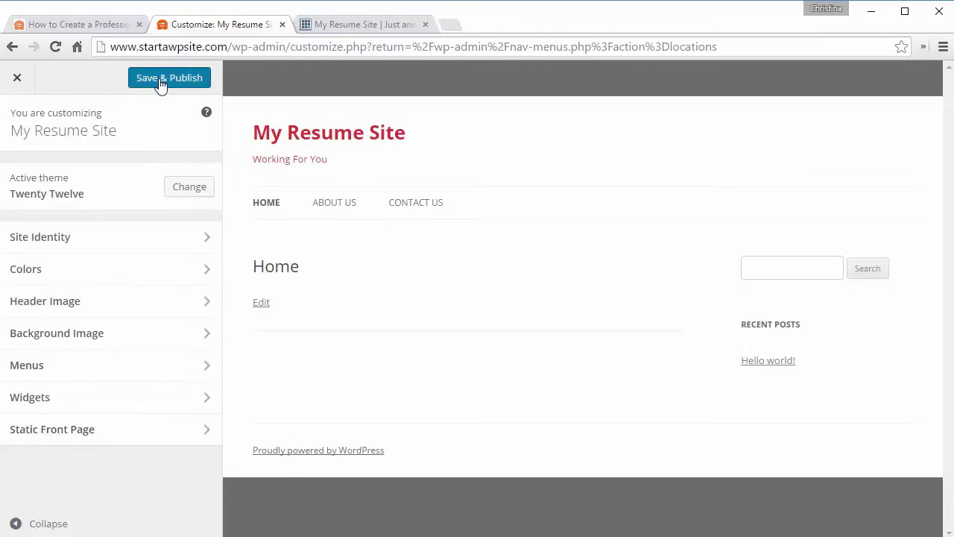
- Close the Customizer and reload the live site to see the new Home front page
click(17, 80)
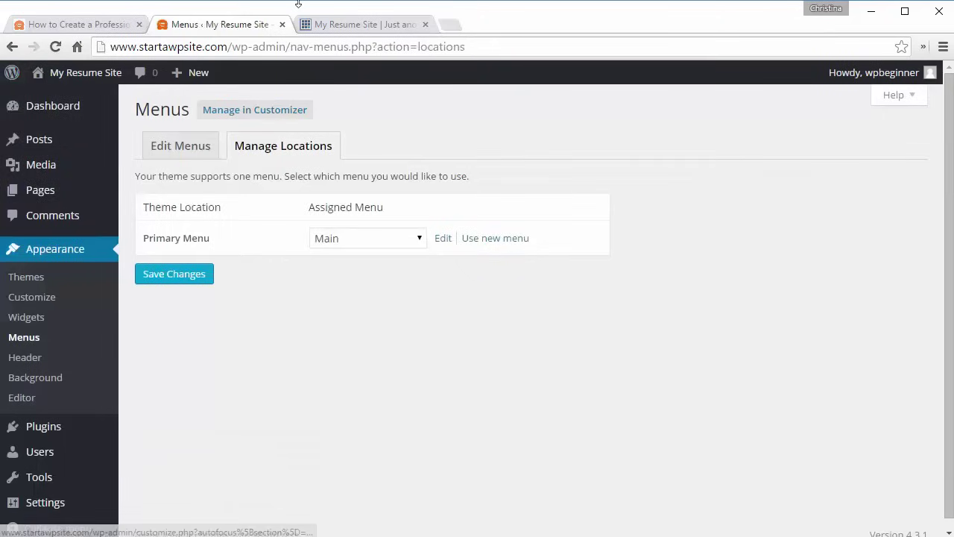
click(362, 27)
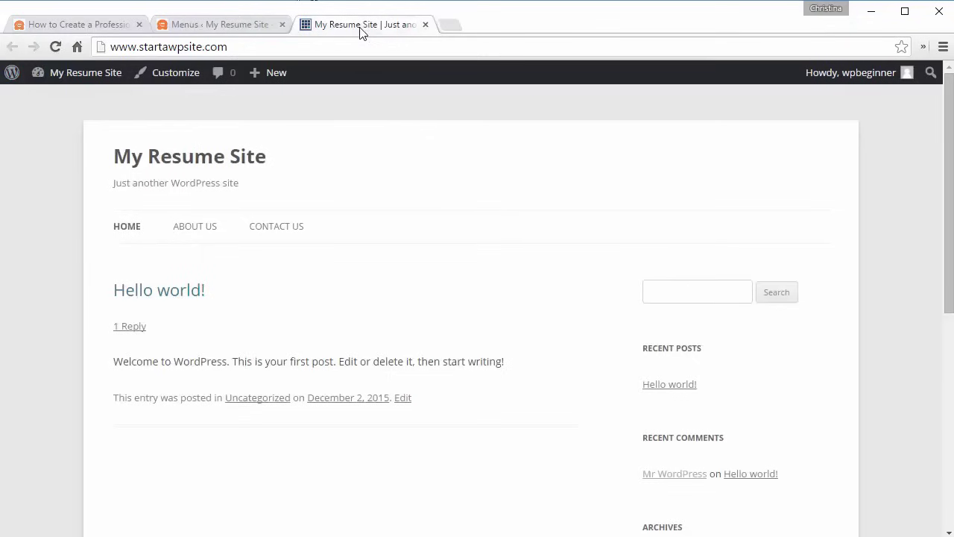
click(62, 45)
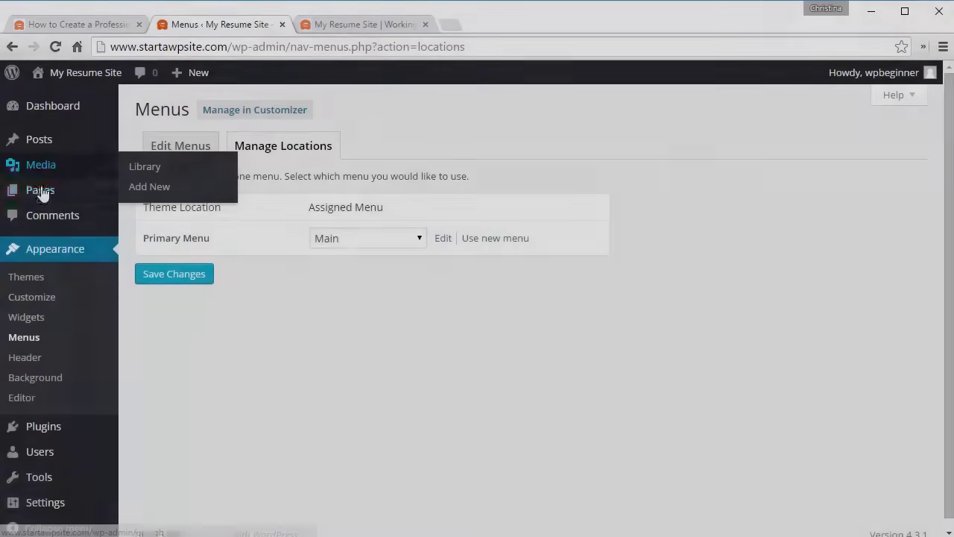
- Create and publish a new page titled 'Blog', then reopen the Customizer
mouse_move(49, 196)
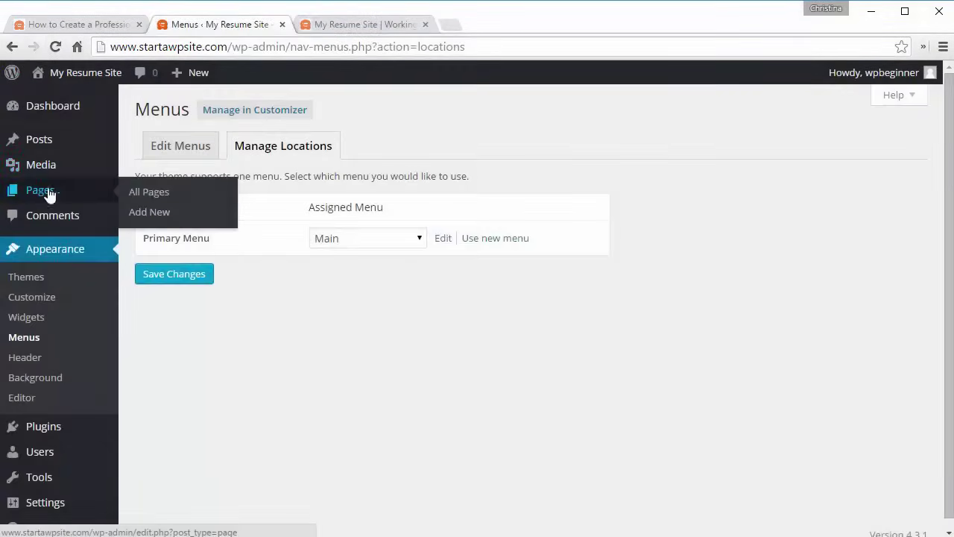
click(147, 219)
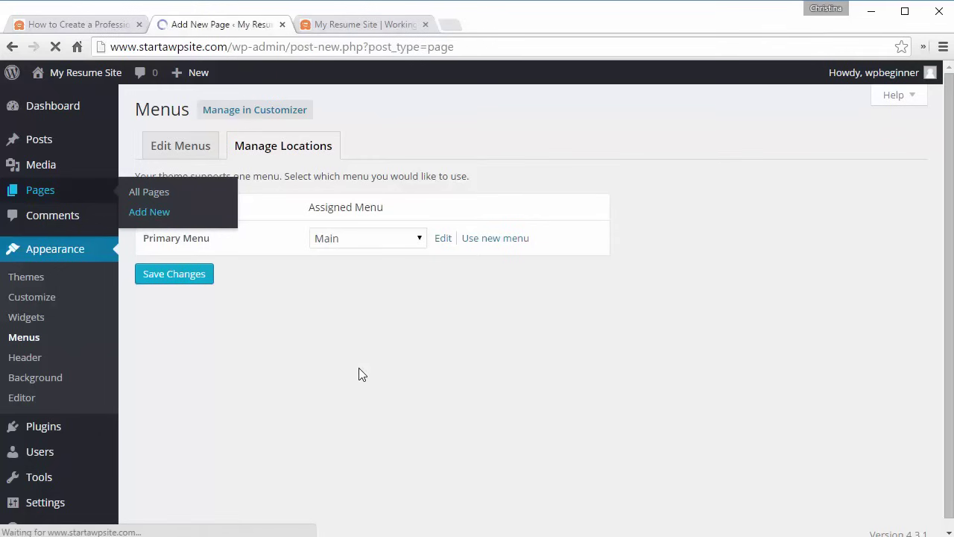
key(shift)
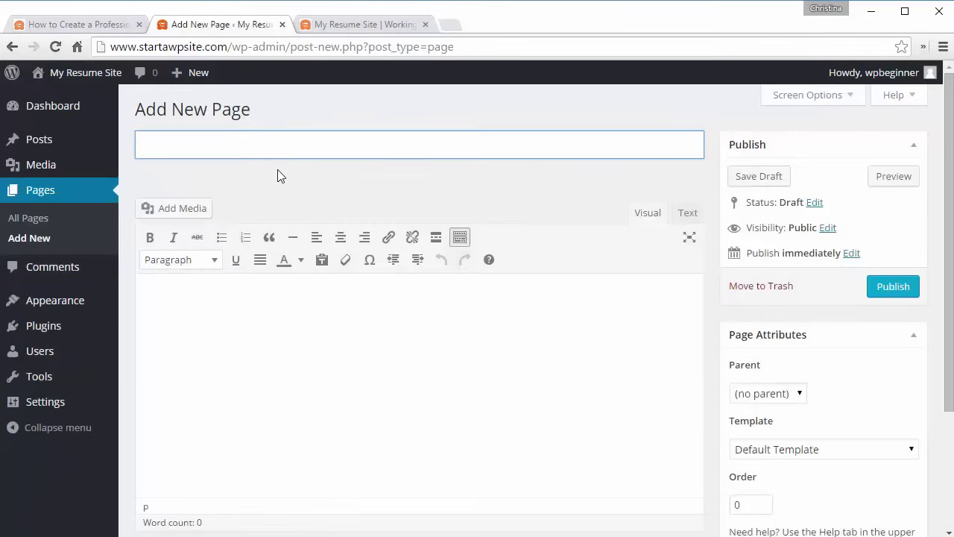
text(Blo)
text(g)
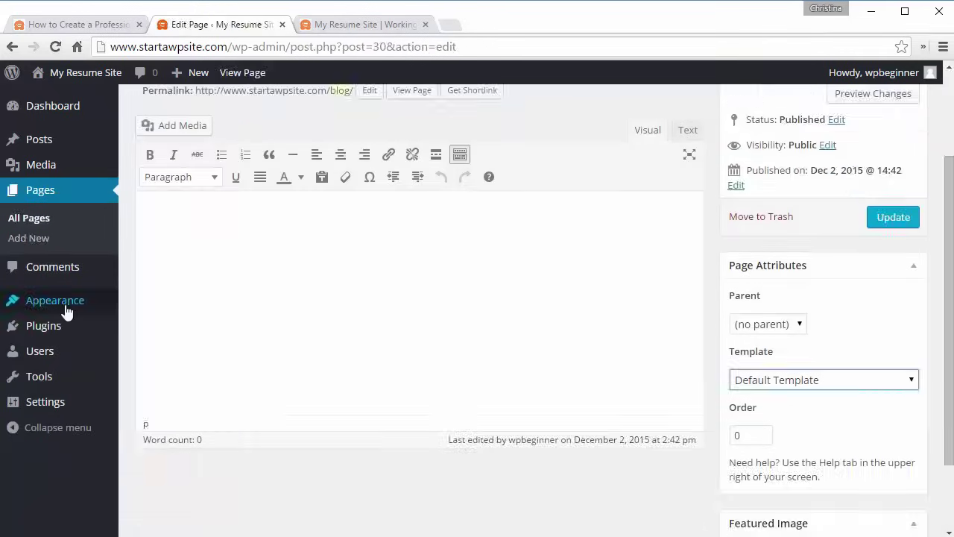
mouse_move(65, 308)
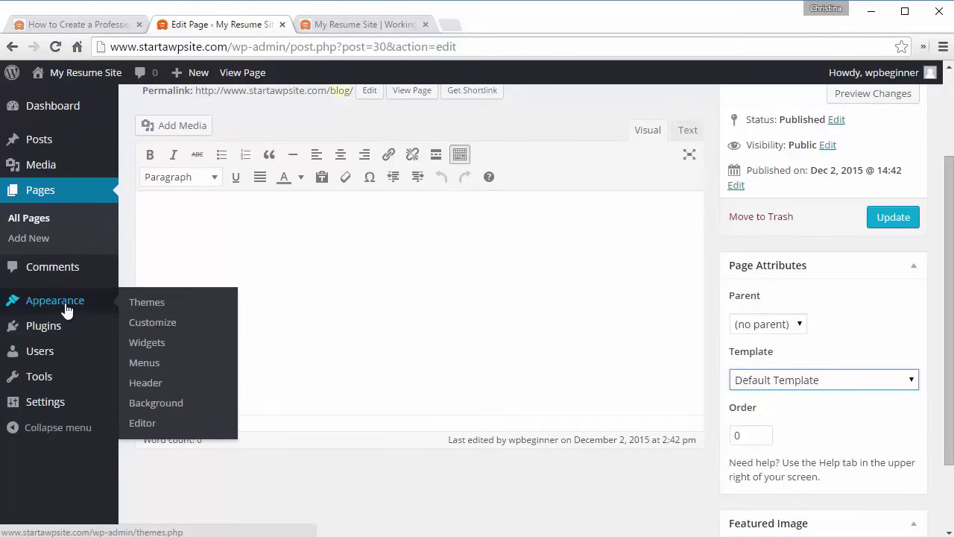
click(151, 330)
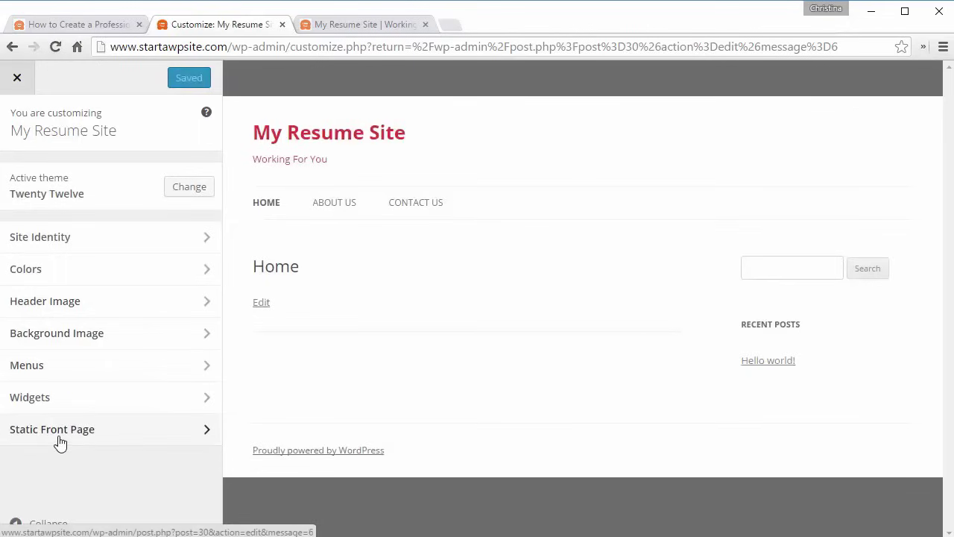
- Set Blog as the posts page under Static Front Page and Save & Publish
click(60, 439)
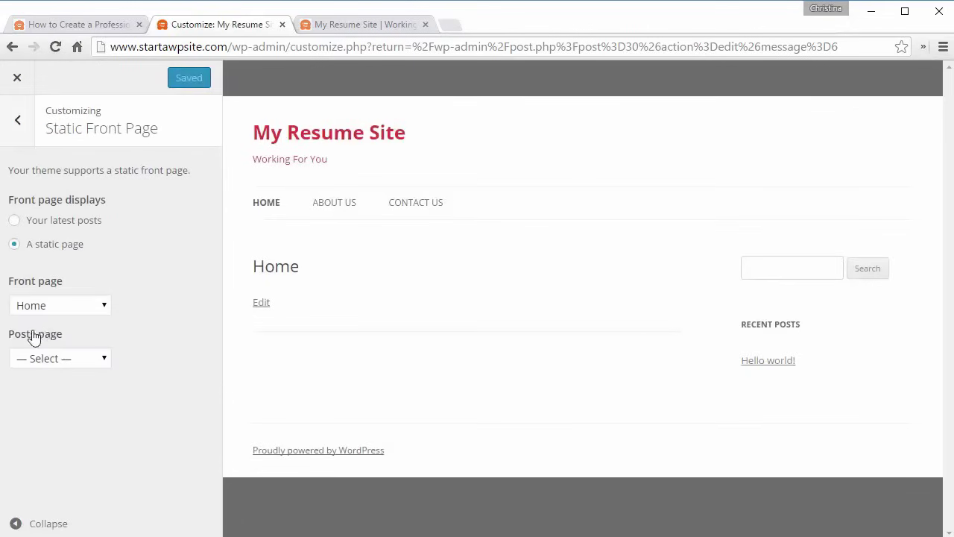
click(52, 359)
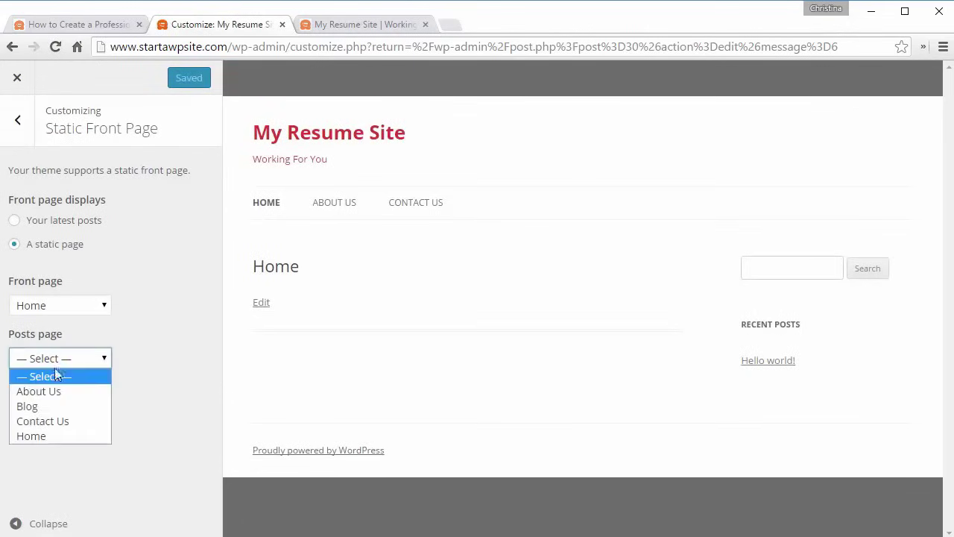
click(37, 405)
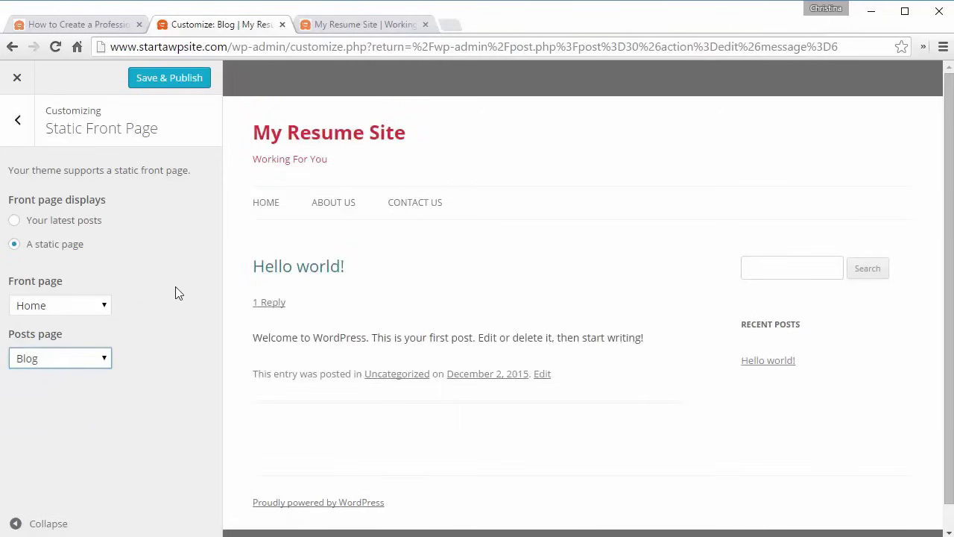
click(165, 84)
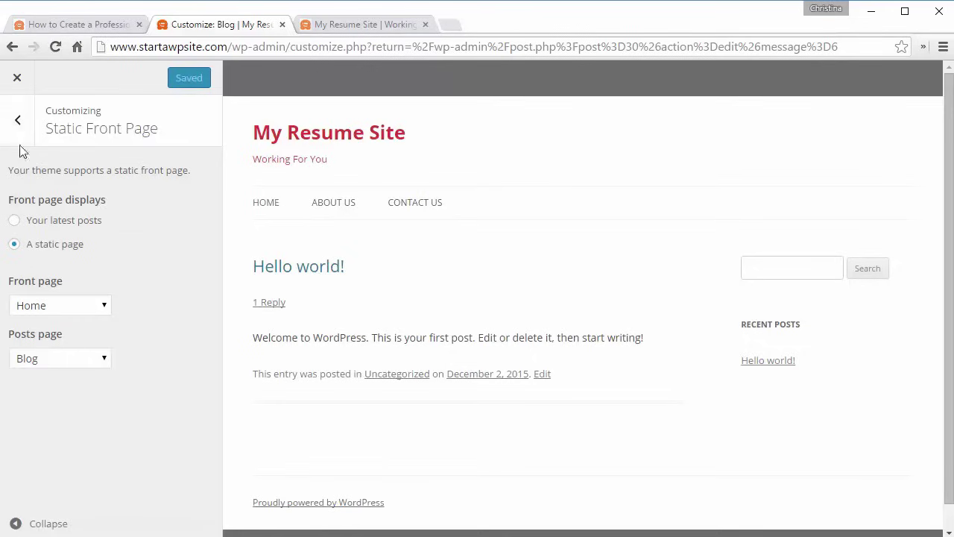
click(18, 122)
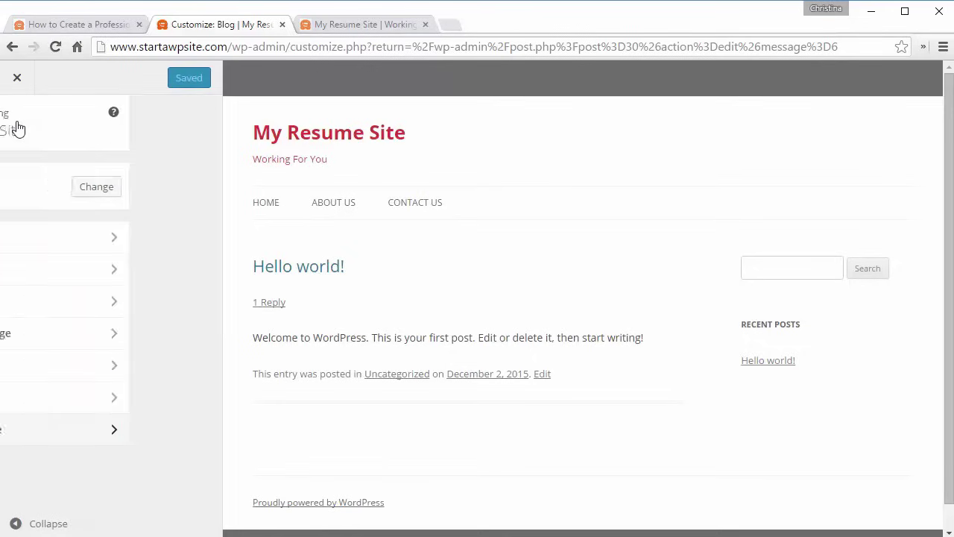
- Add the Blog page to the Main menu, drag it between About Us and Contact Us, and publish
click(64, 363)
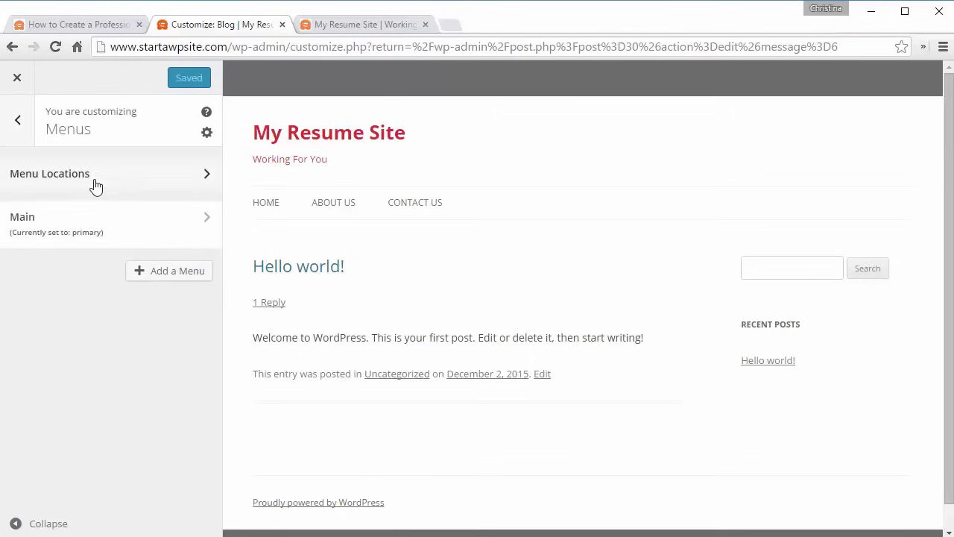
click(99, 232)
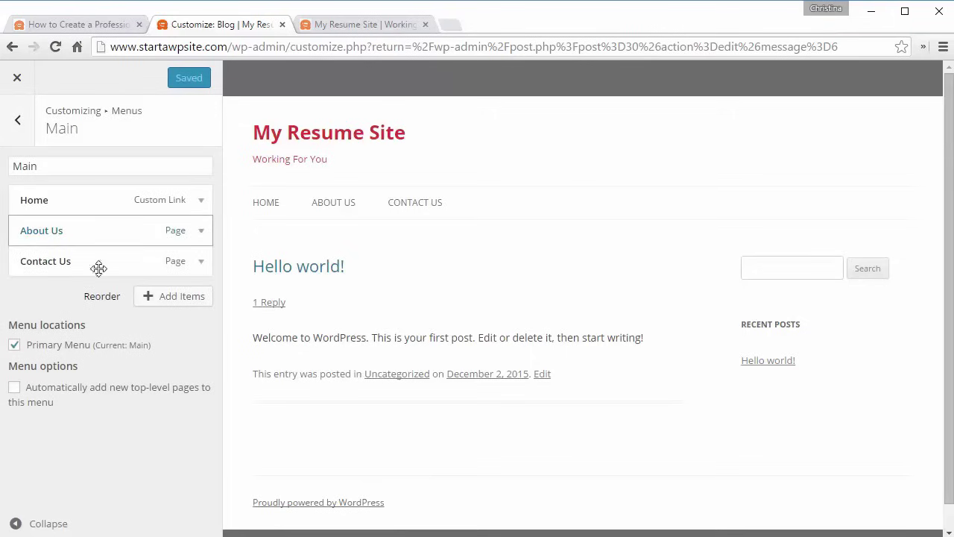
click(173, 302)
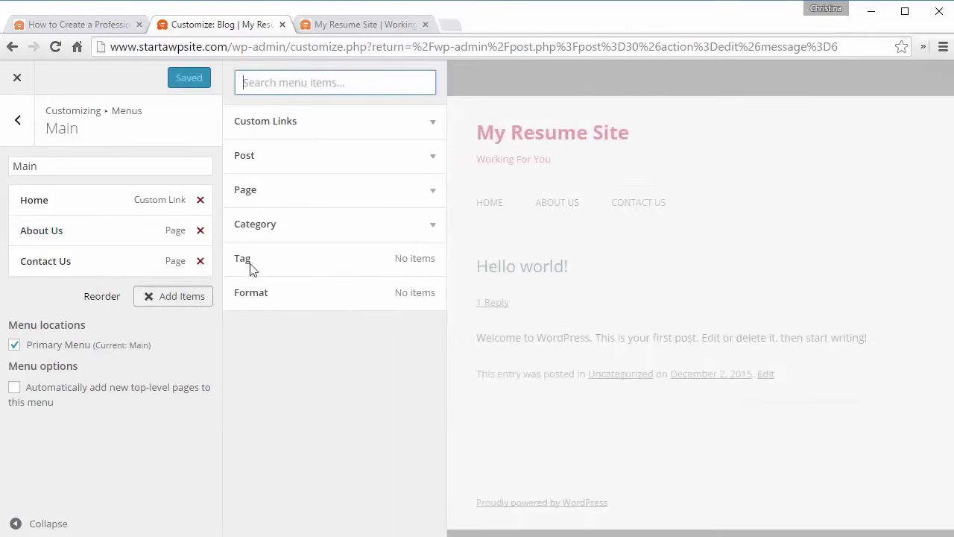
click(297, 204)
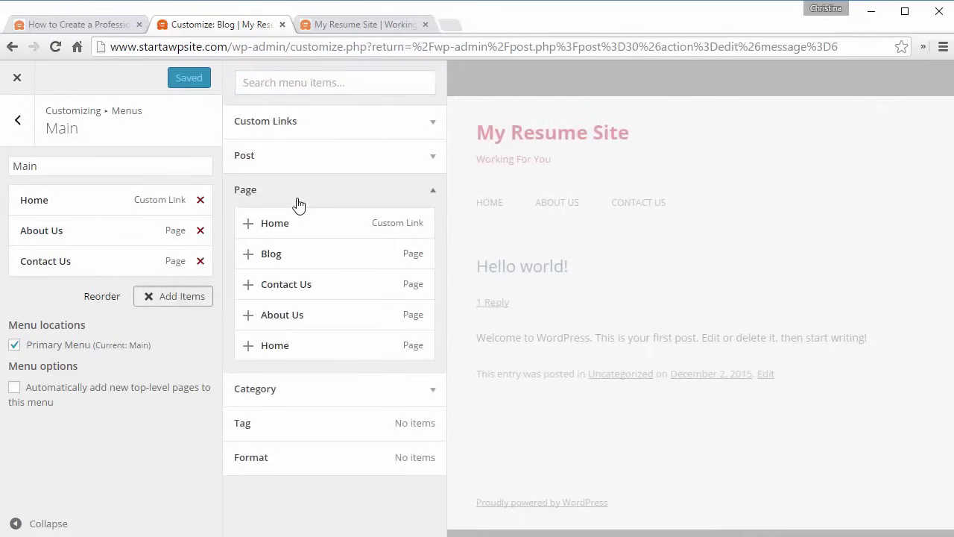
click(291, 258)
drag(92, 276, 89, 258)
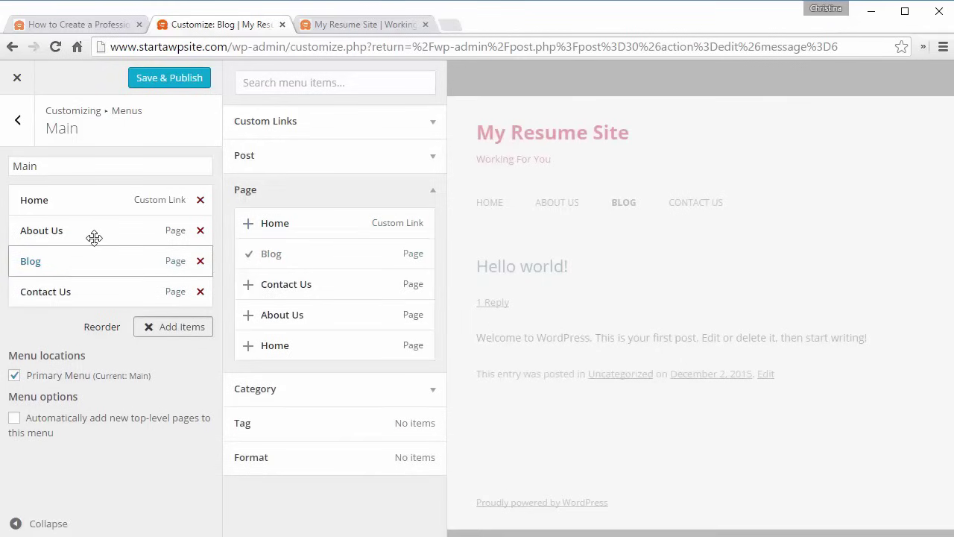
click(151, 82)
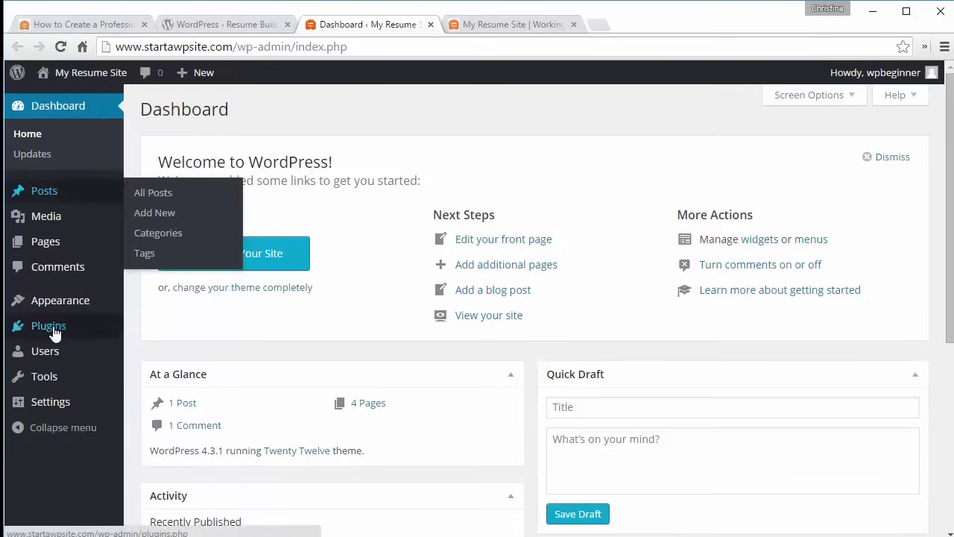
- Search for 'Resume Builder' in Plugins > Add New, then install and activate it
mouse_move(70, 326)
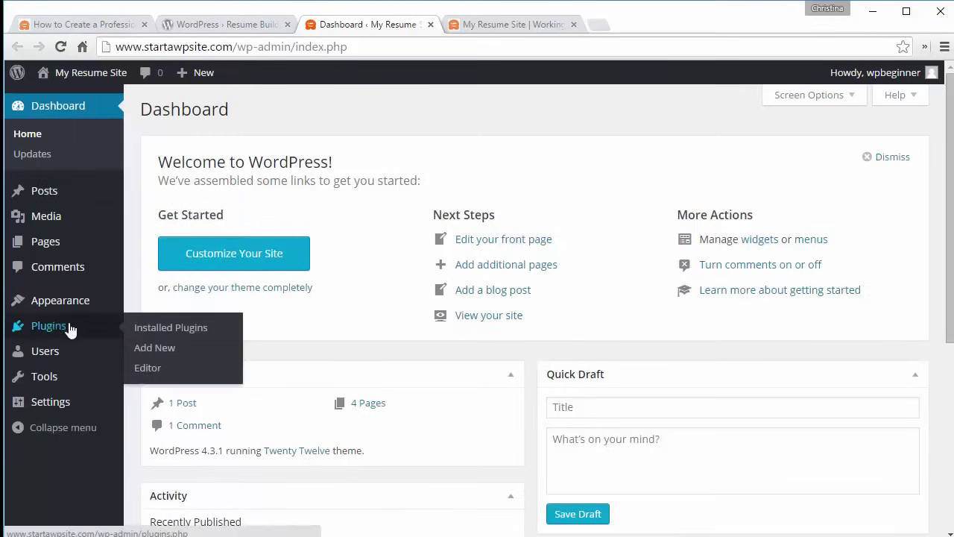
click(145, 350)
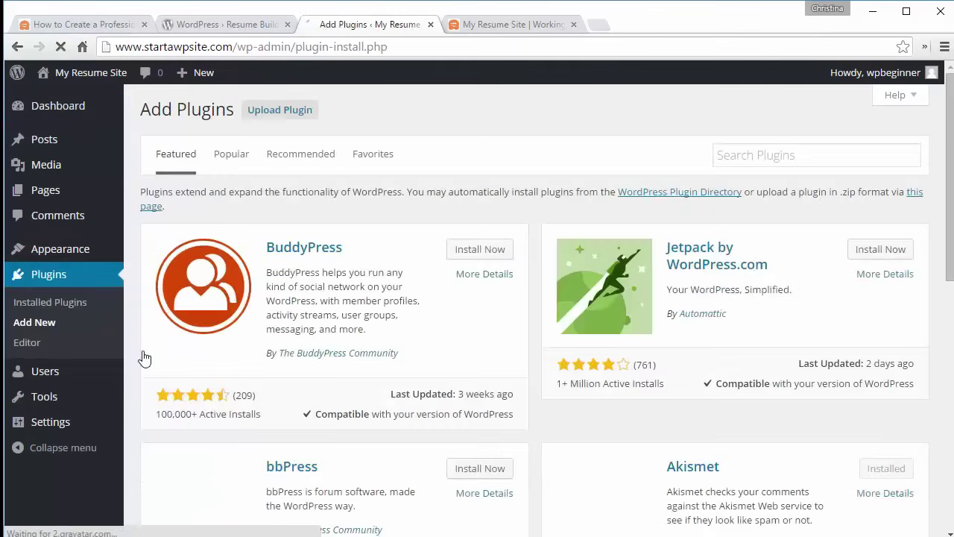
click(722, 155)
text(Resume Builder)
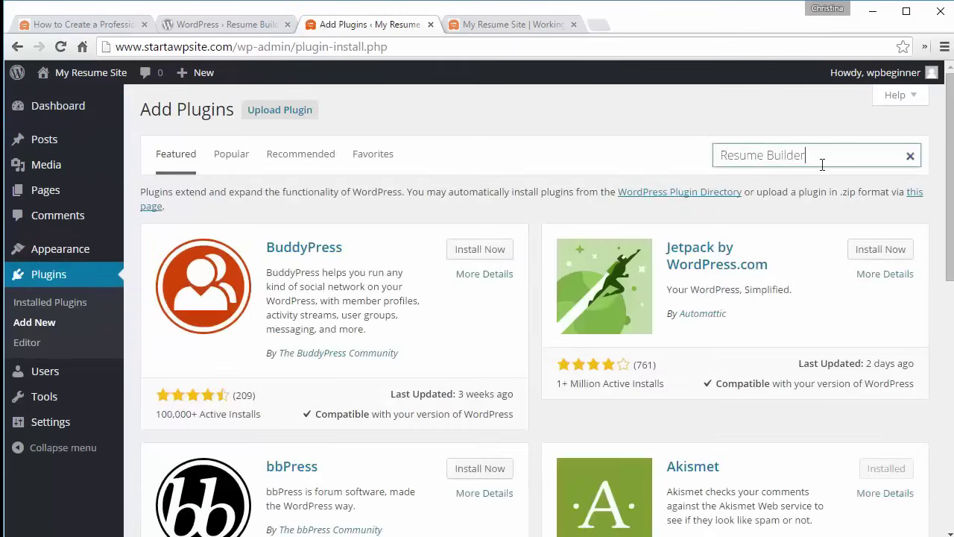
key(Return)
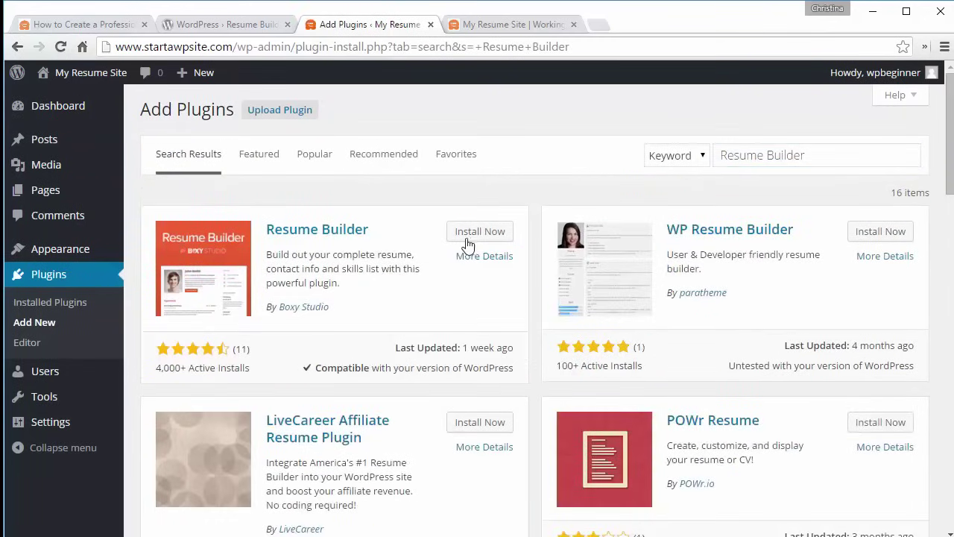
click(469, 243)
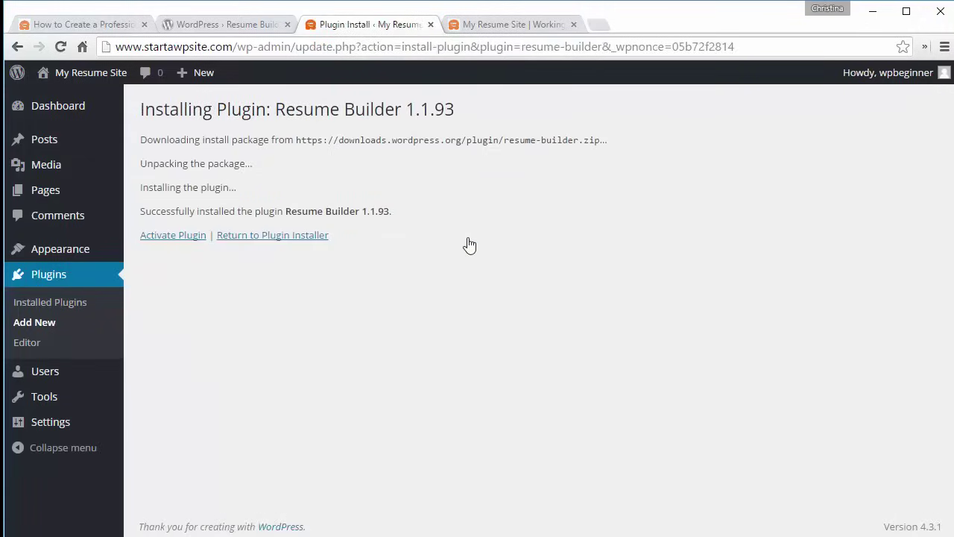
click(178, 242)
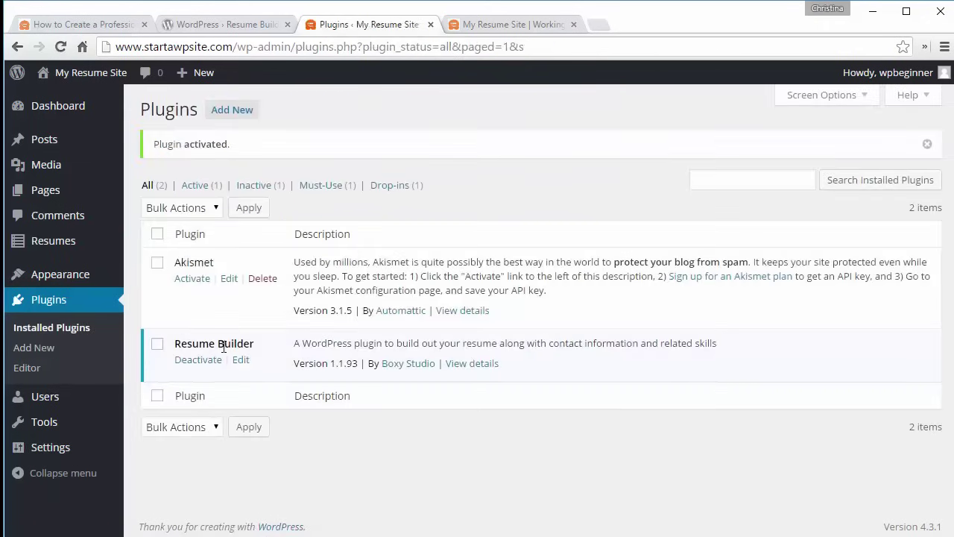
mouse_move(52, 244)
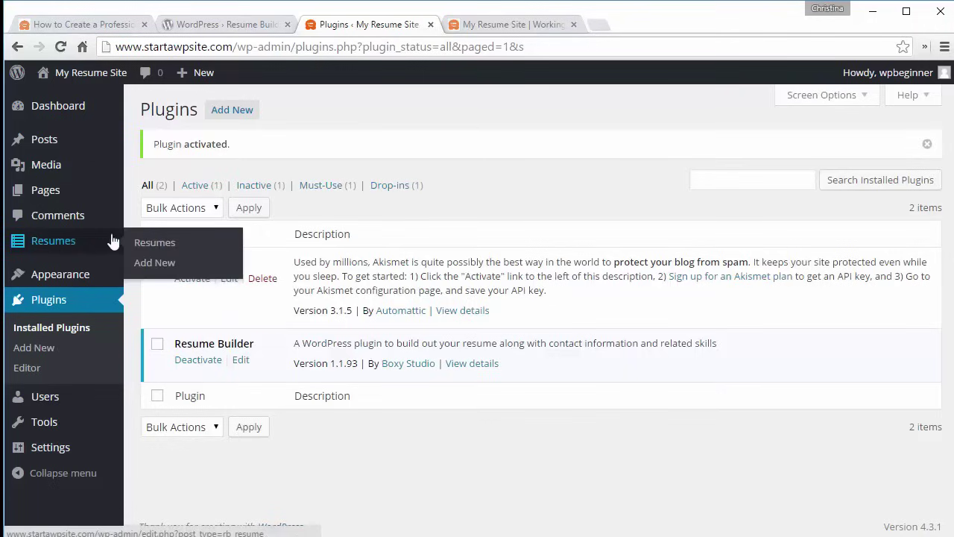
- Start a new resume titled with the person's name and add an Introduction Block section
click(173, 252)
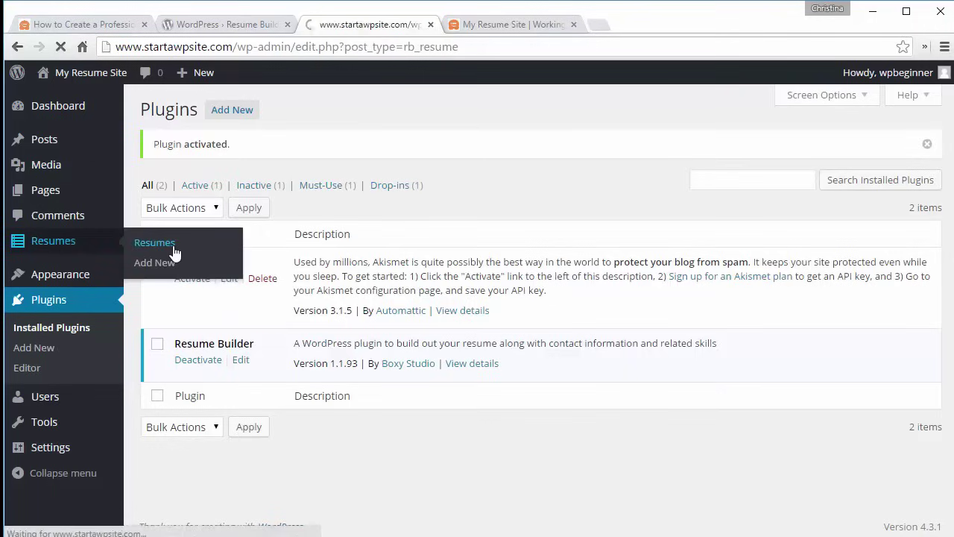
text(Jane Doe)
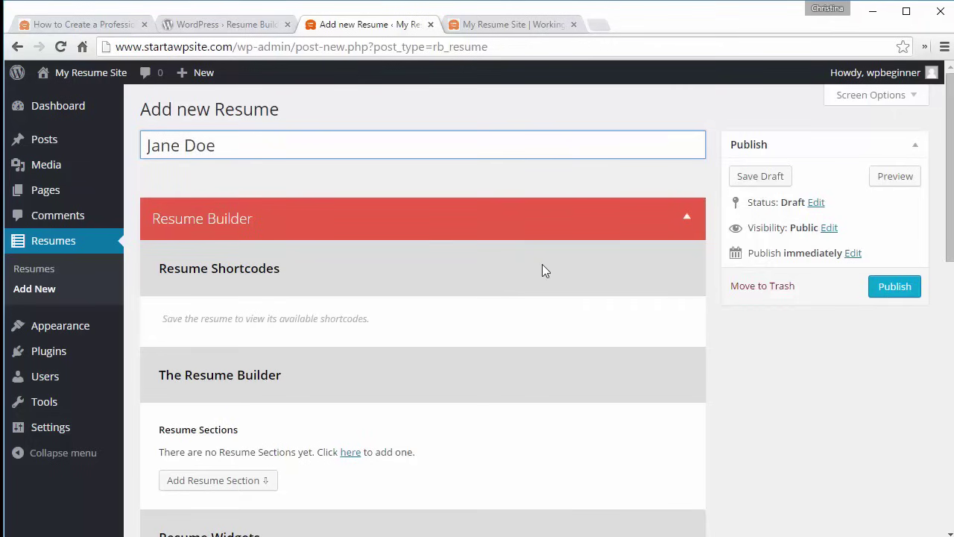
scroll(718, 368, down, 2)
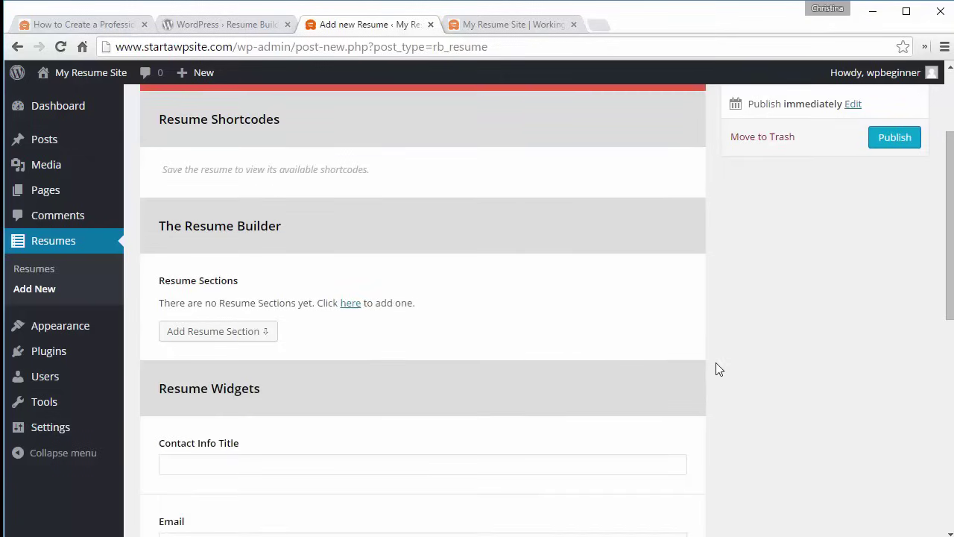
scroll(718, 368, down, 1)
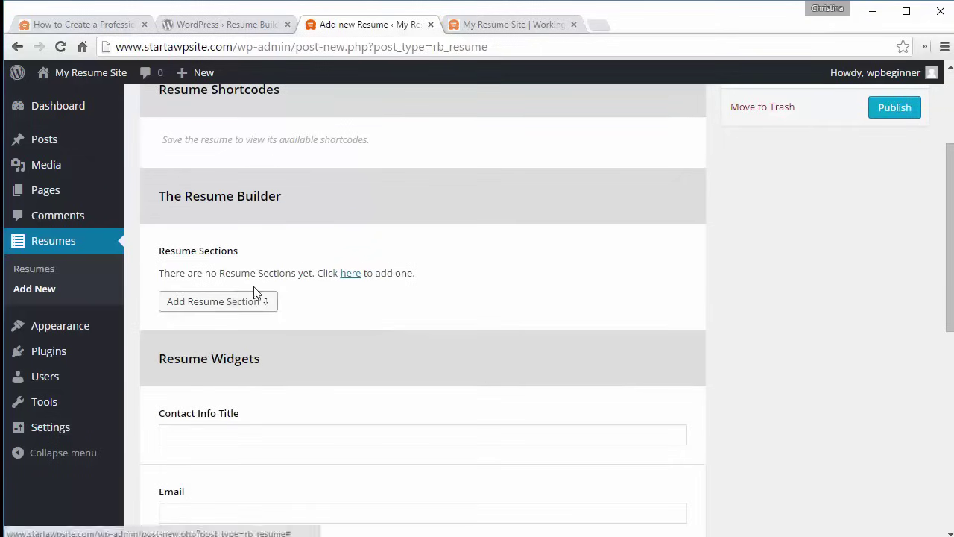
click(232, 305)
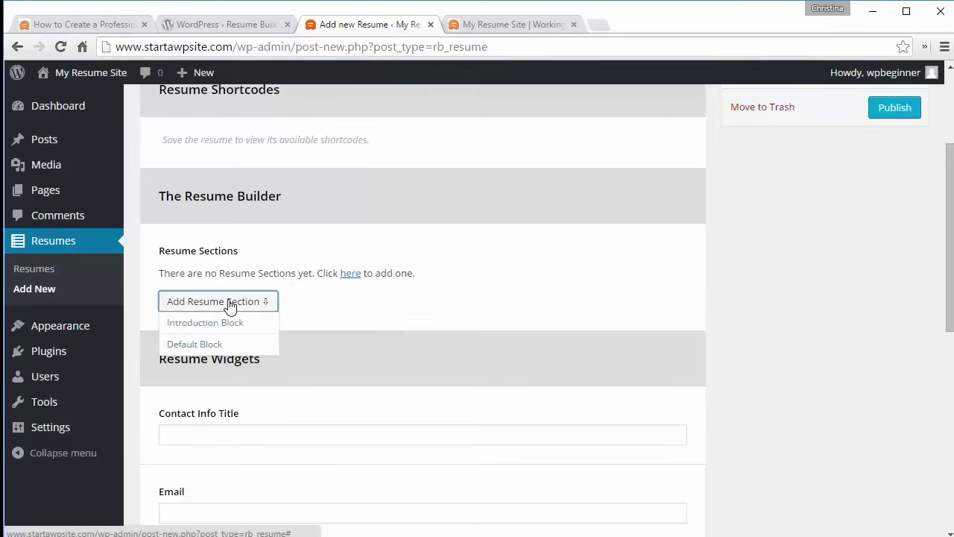
click(216, 325)
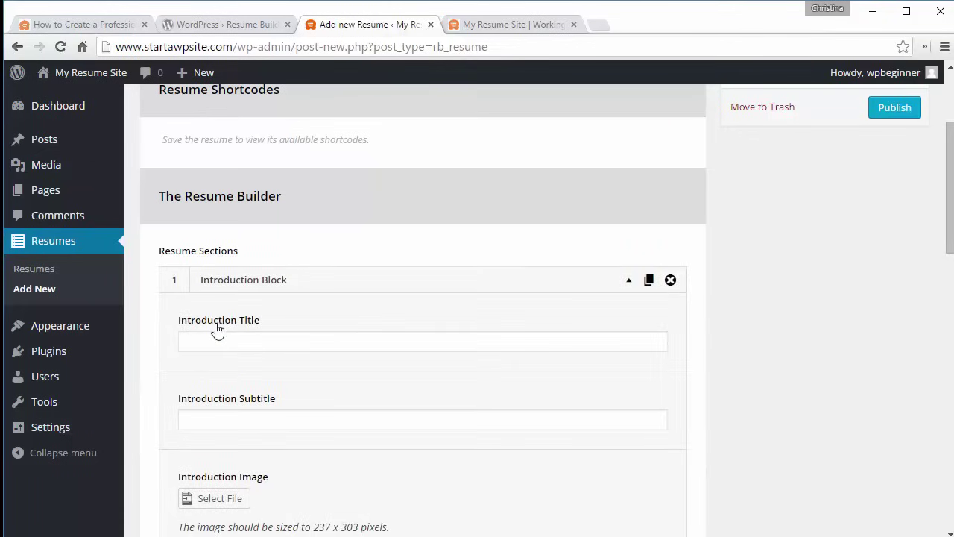
- Enter the subtitle 'A few lines about me' and upload businesswoman.jpg as the introduction image
click(239, 412)
text(A few lines about me)
scroll(940, 216, down, 4)
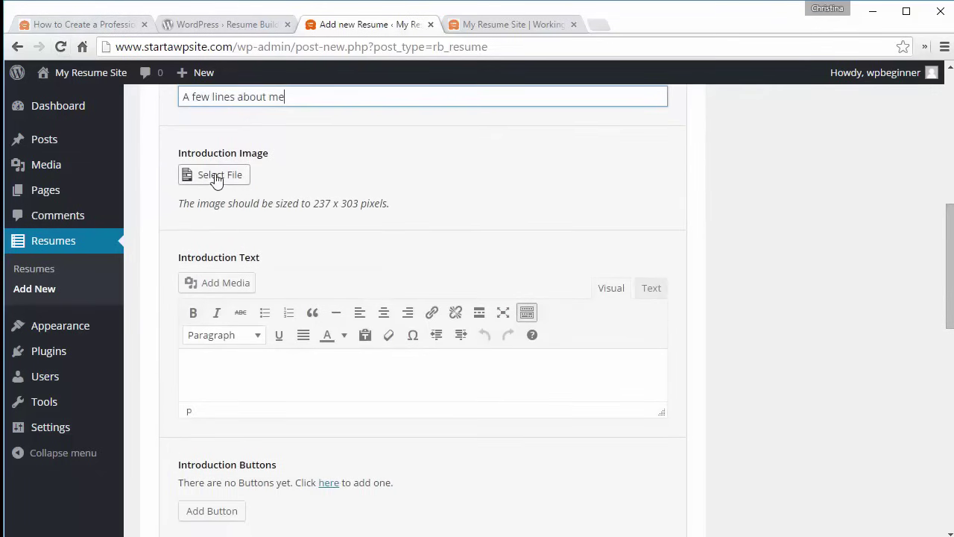
click(211, 179)
key(alt+Tab)
drag(443, 330, 373, 261)
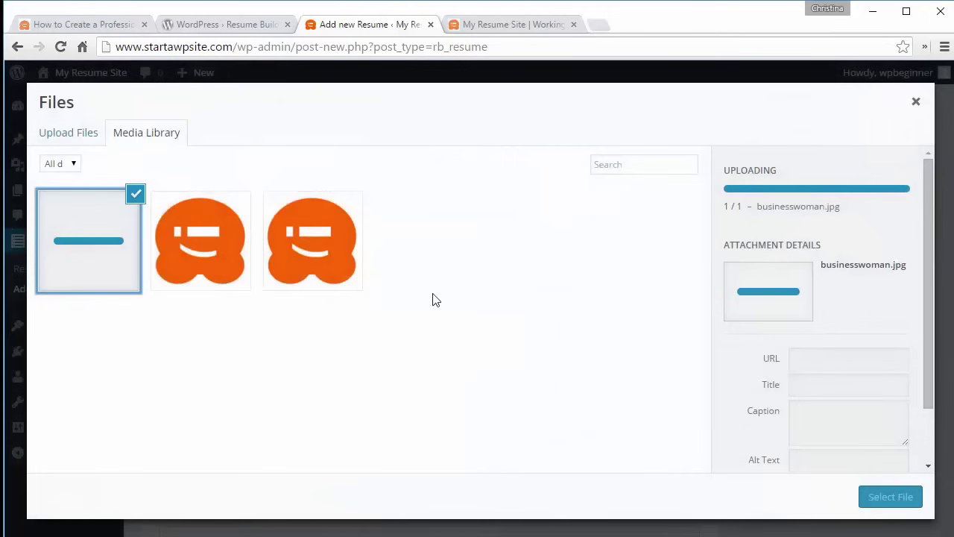
click(893, 496)
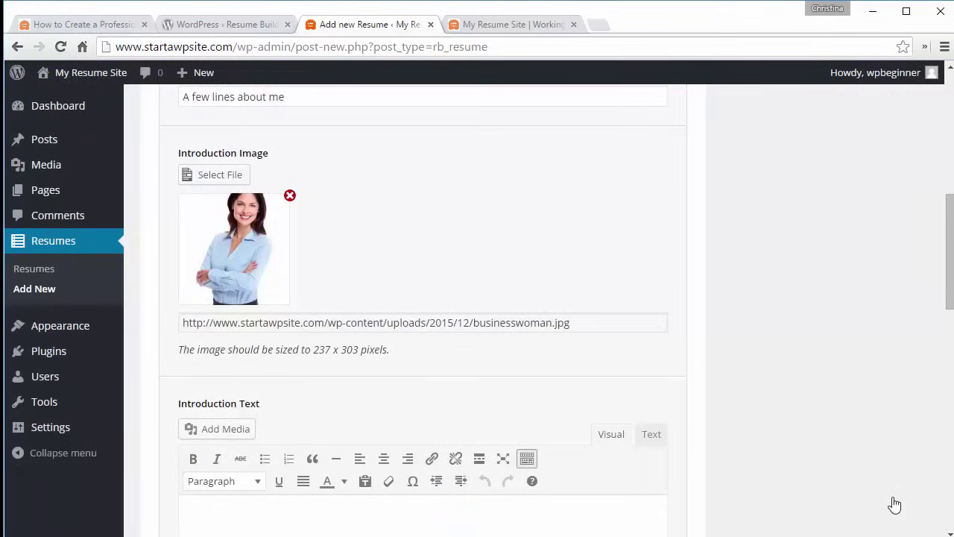
drag(313, 349, 357, 346)
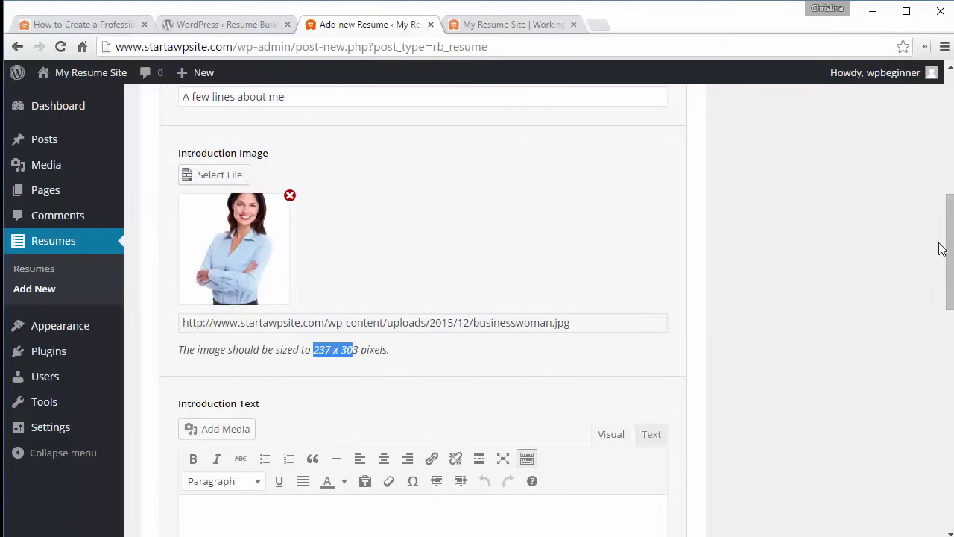
scroll(948, 246, down, 1)
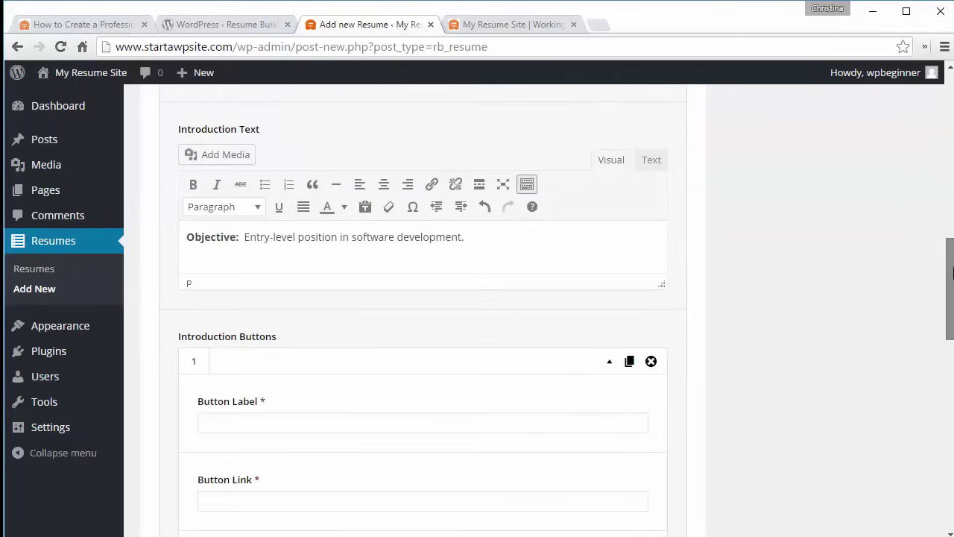
drag(950, 273, 950, 321)
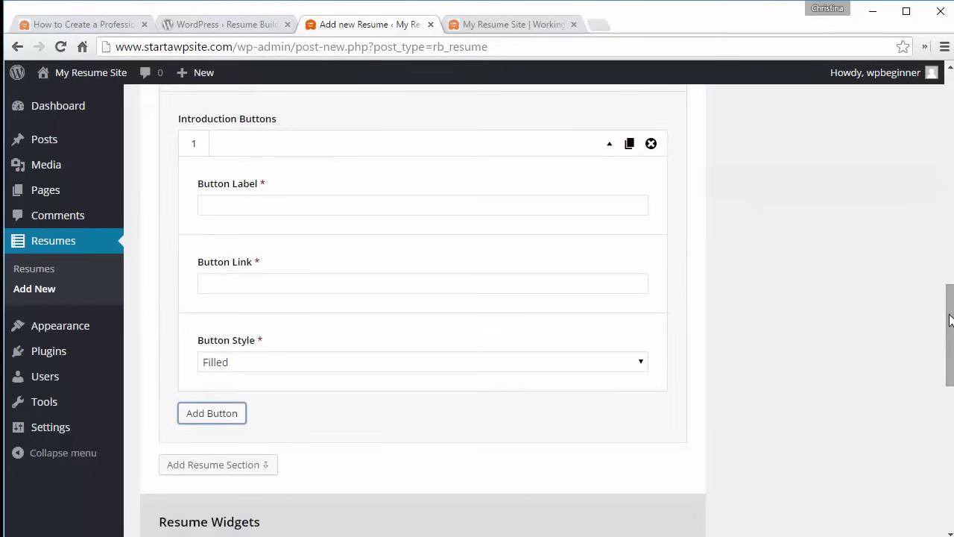
- Add a 'Contact Me' button with a mailto link to the contact e-mail, in the Open style
click(300, 204)
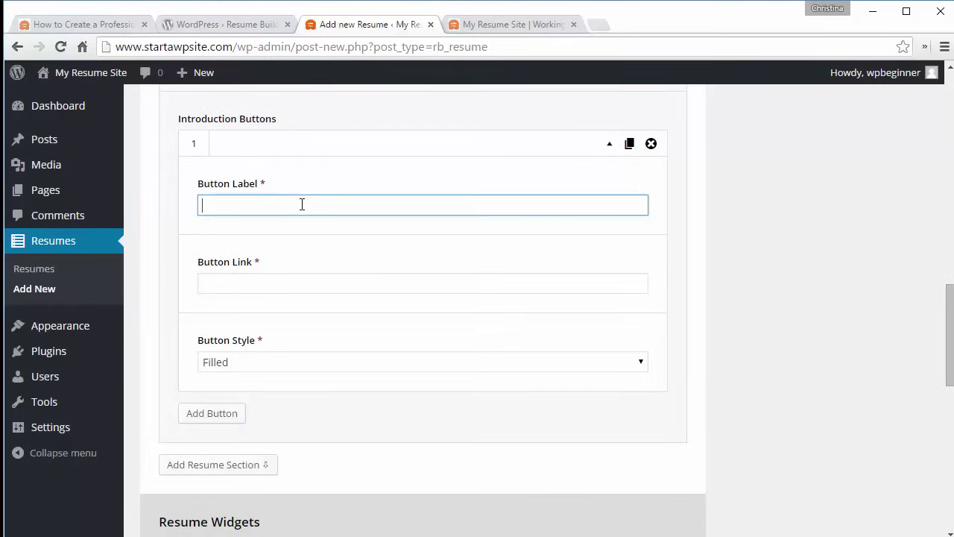
text(Contact Me)
click(287, 290)
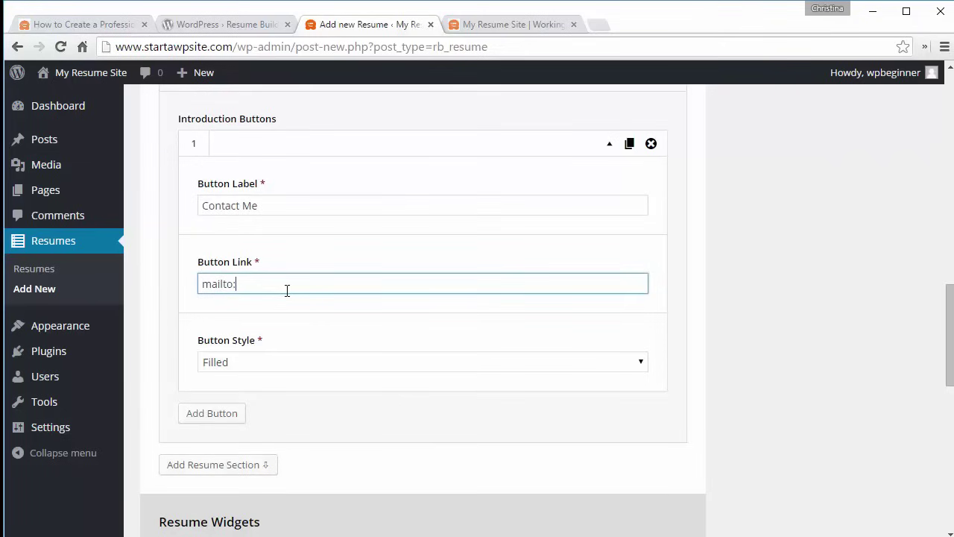
key(Tab)
key(Down)
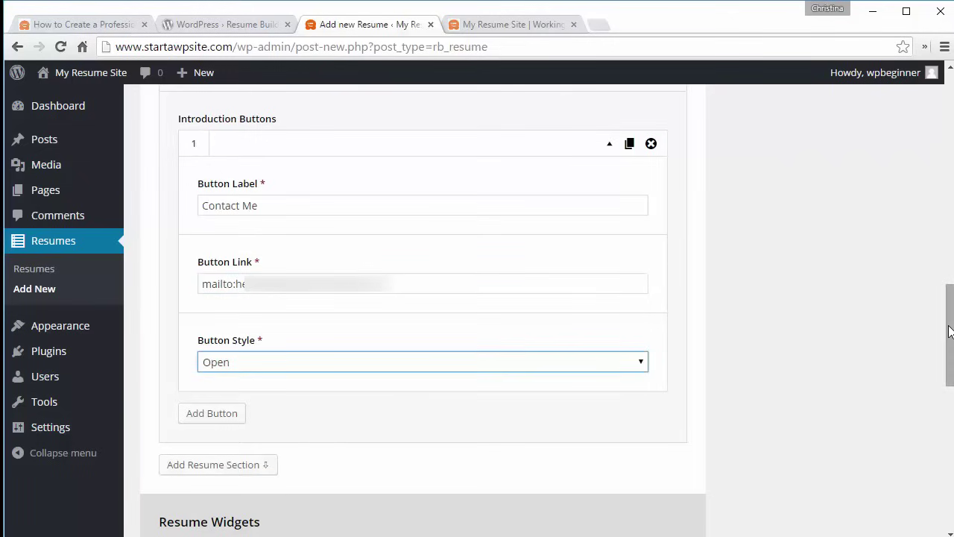
scroll(204, 213, down, 3)
- Add a second button labelled 'Portfolio', linking to #, in the Filled style
click(205, 214)
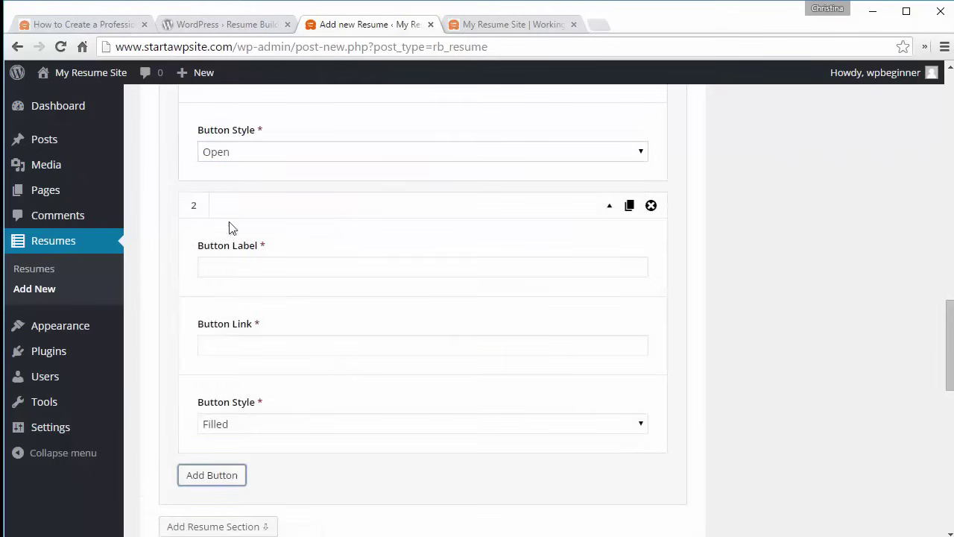
click(267, 263)
text(Portfolio)
click(248, 345)
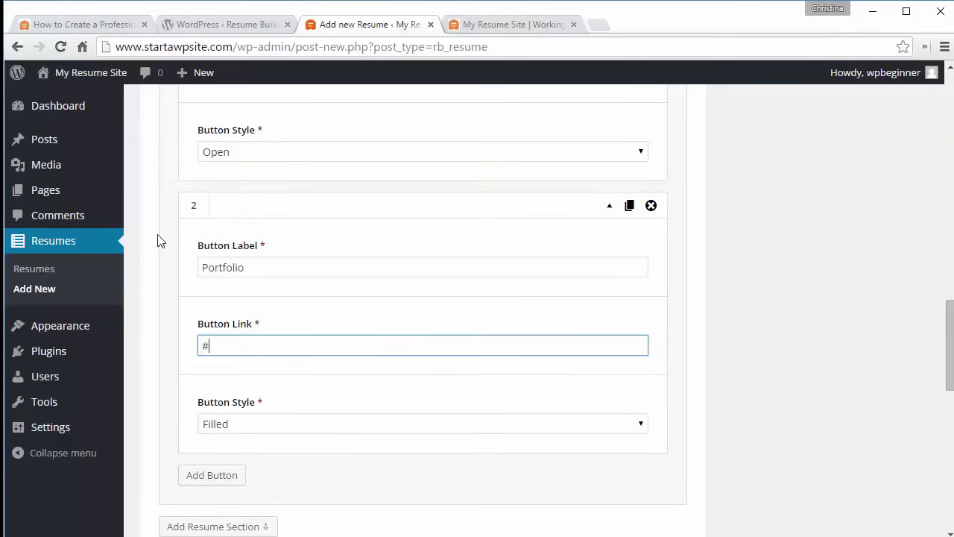
click(250, 426)
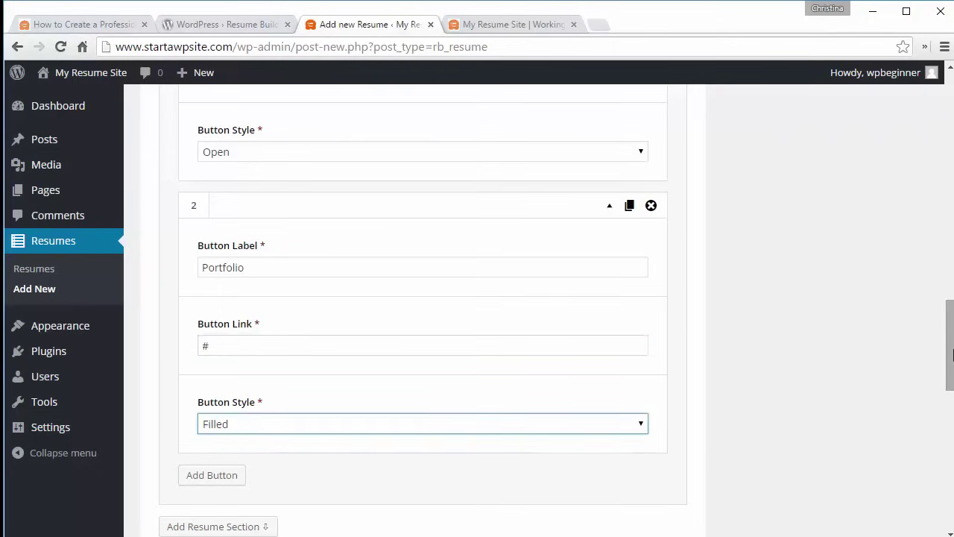
drag(952, 354, 952, 445)
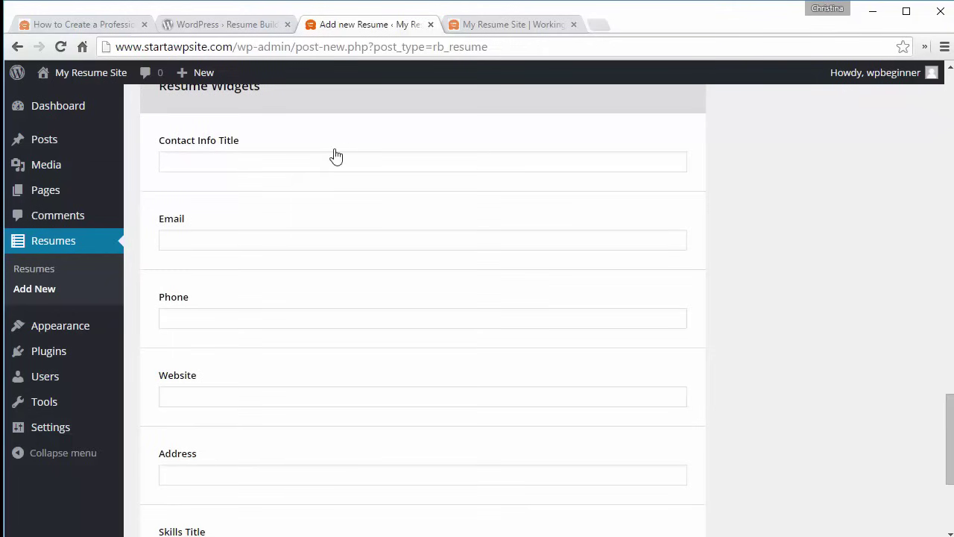
- Fill in contact info and add Software Engineer skills Email Marketing and Project Management, each 5 stars
click(250, 162)
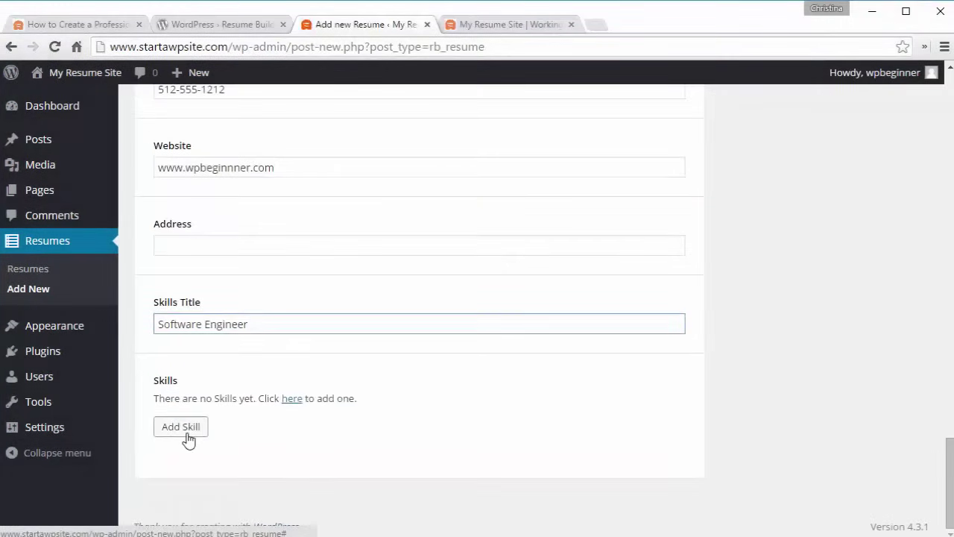
click(188, 432)
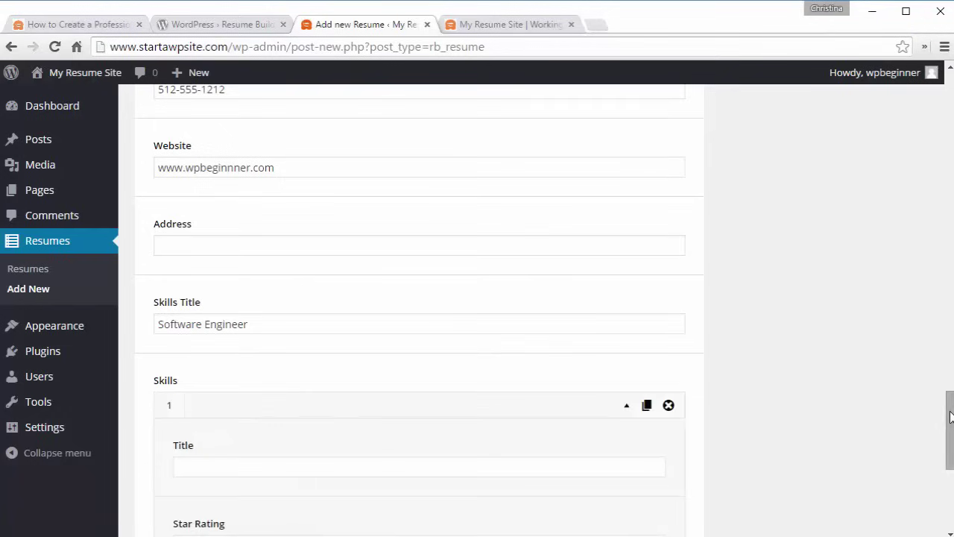
drag(951, 416, 951, 459)
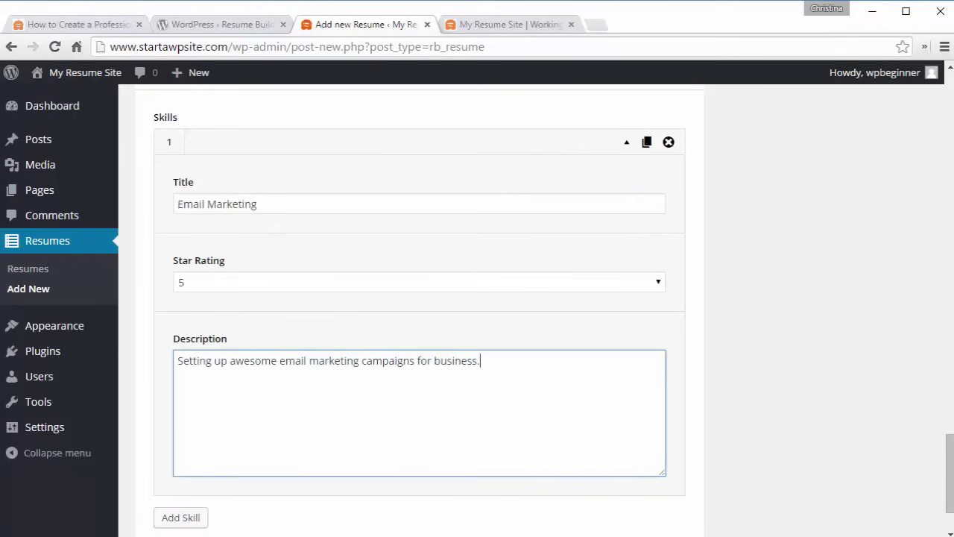
drag(949, 456, 948, 512)
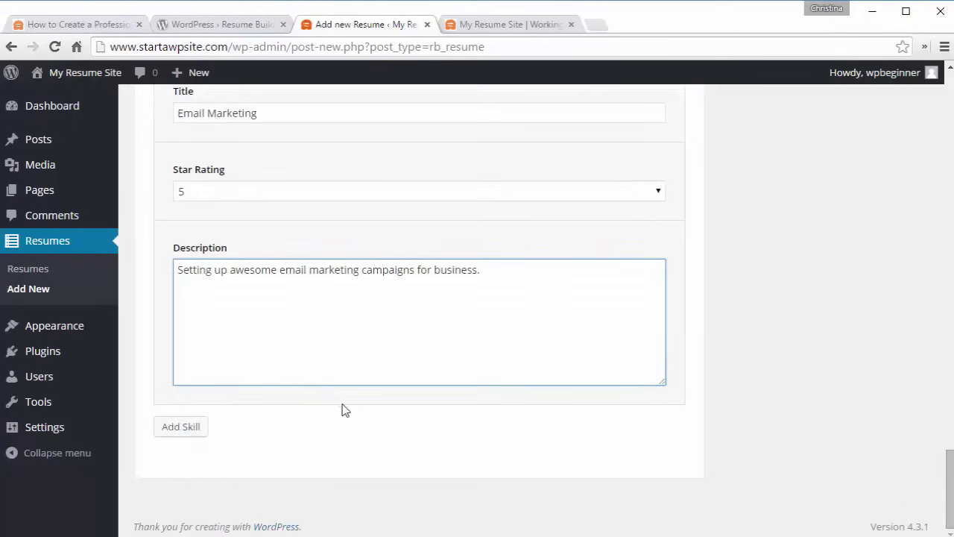
click(180, 430)
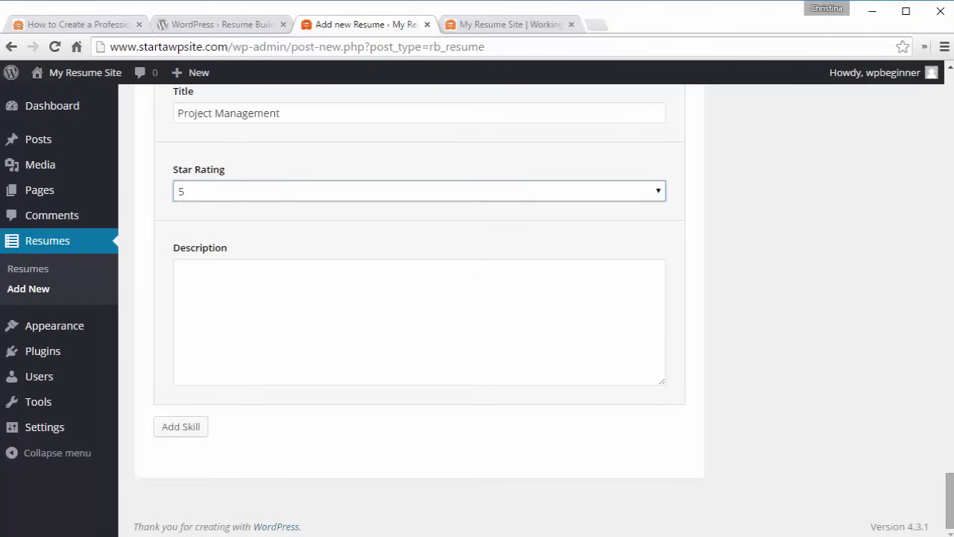
drag(950, 481, 951, 112)
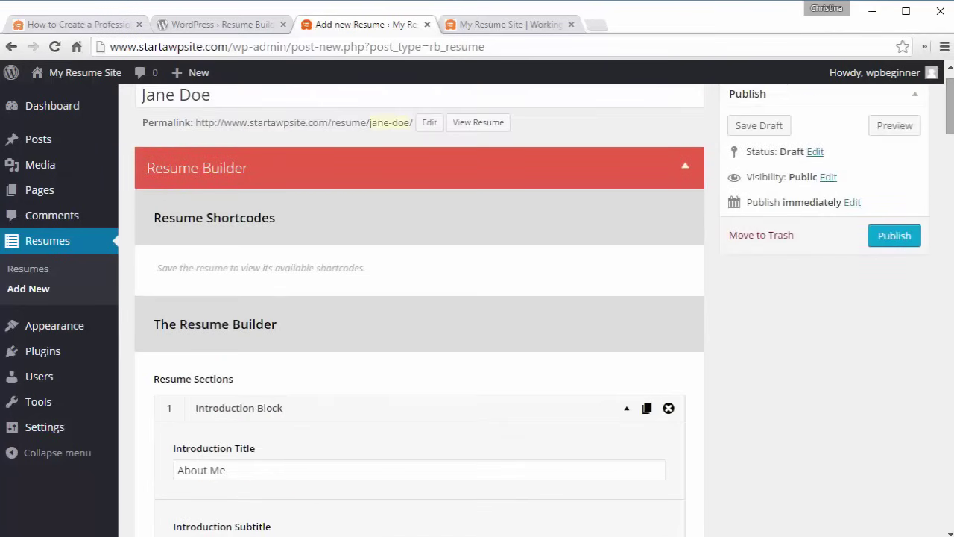
- Publish the resume, then view it on the live site and scroll through the page
click(890, 237)
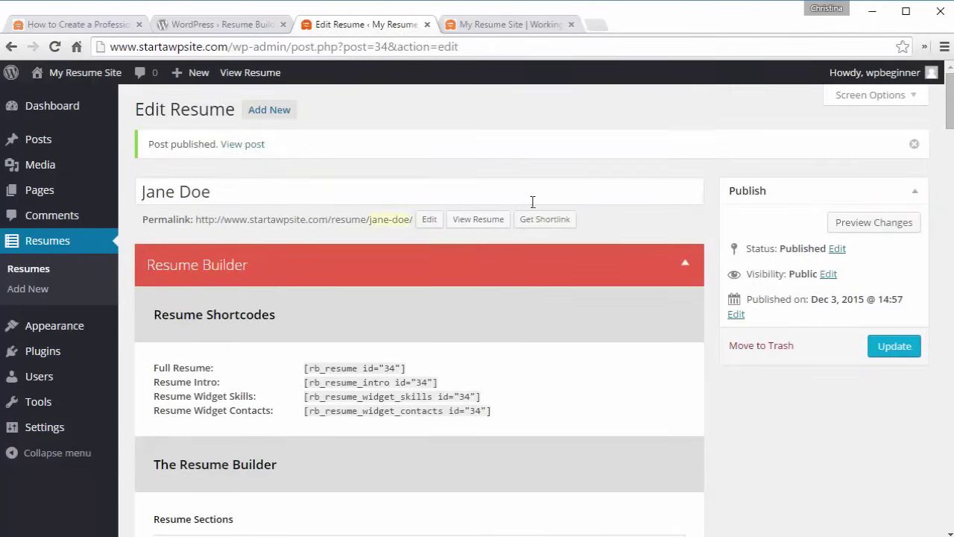
click(473, 223)
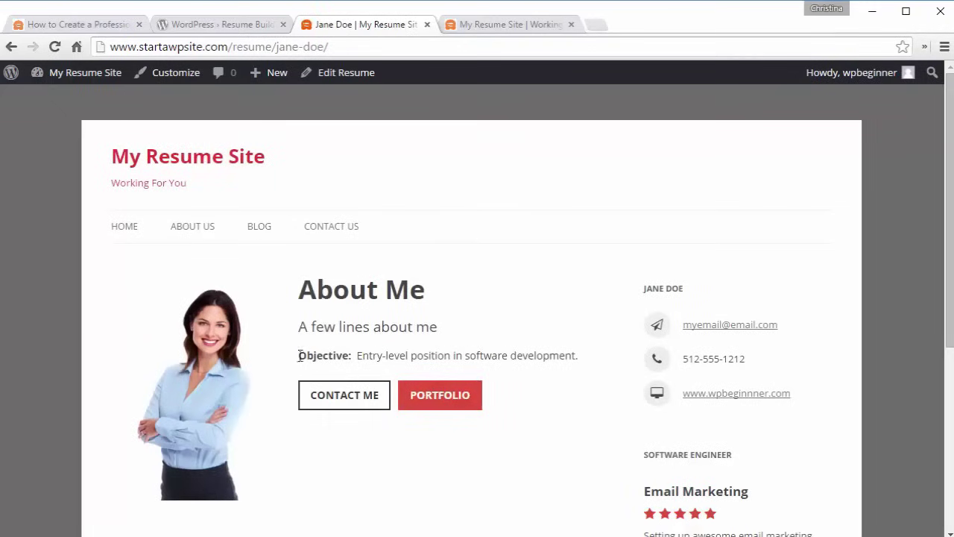
scroll(557, 352, down, 1)
scroll(558, 352, down, 3)
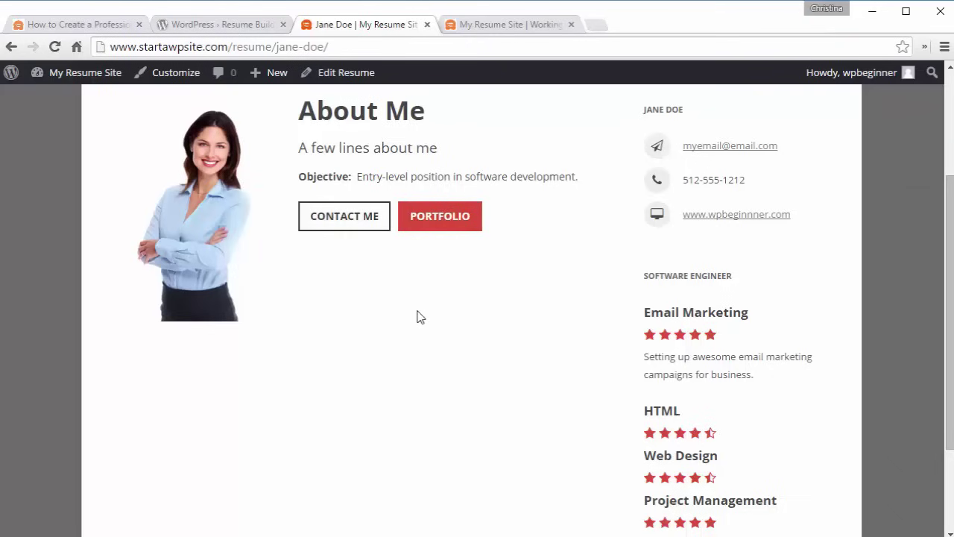
scroll(420, 317, down, 1)
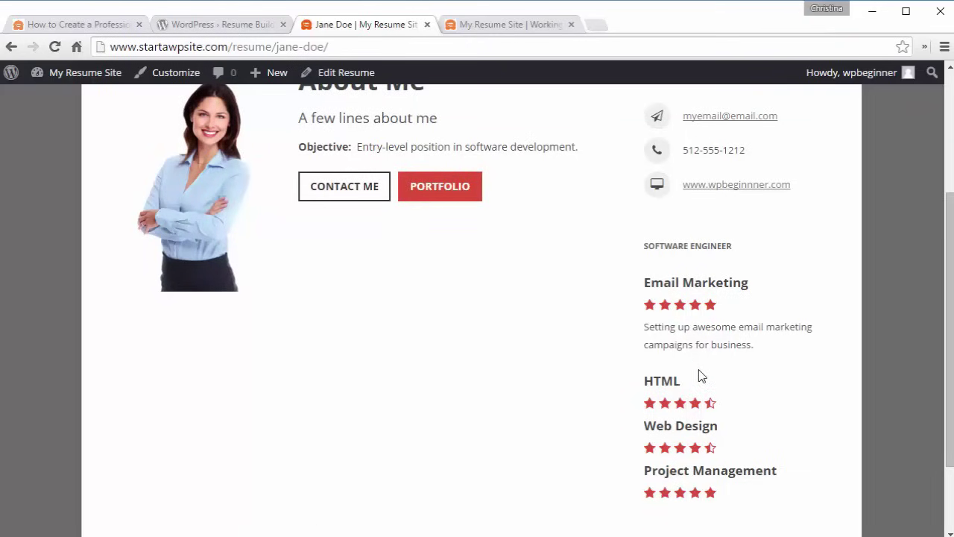
scroll(700, 373, up, 3)
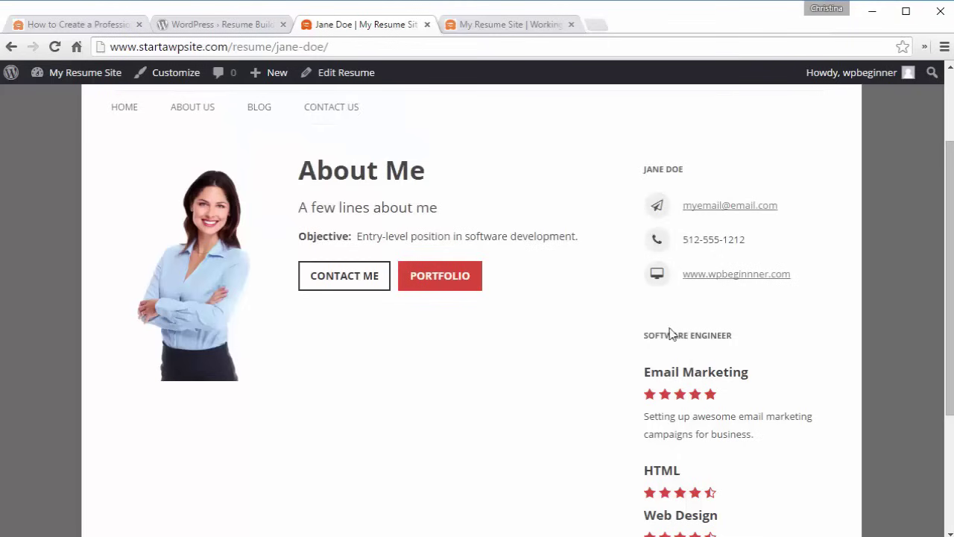
scroll(673, 335, down, 3)
scroll(660, 338, up, 2)
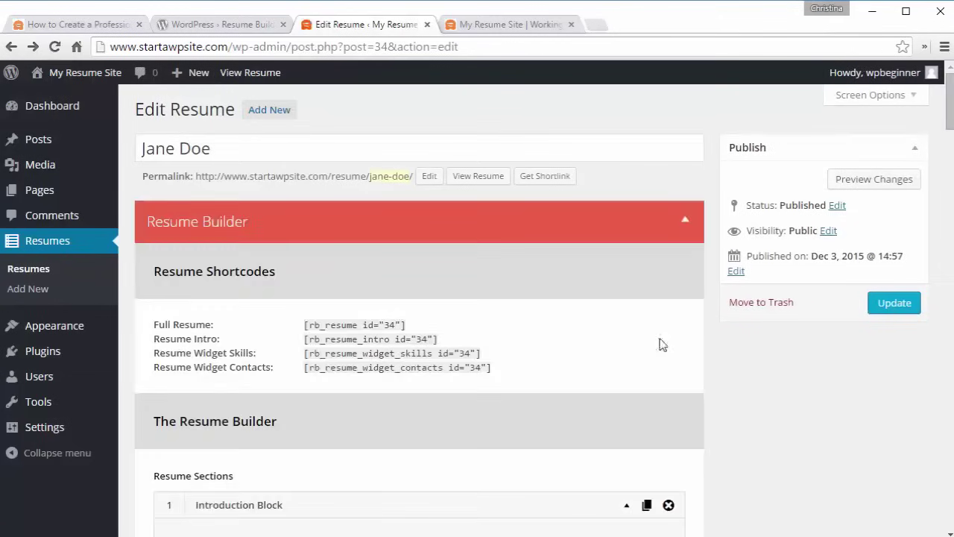
- Add a Default Block section titled 'Education' containing a new detailed row
scroll(661, 340, down, 9)
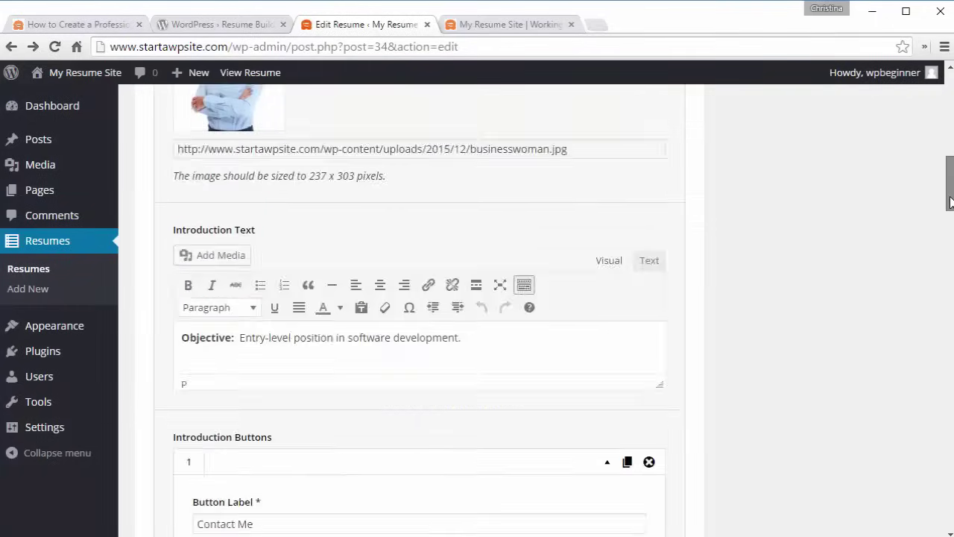
drag(951, 201, 945, 292)
click(214, 162)
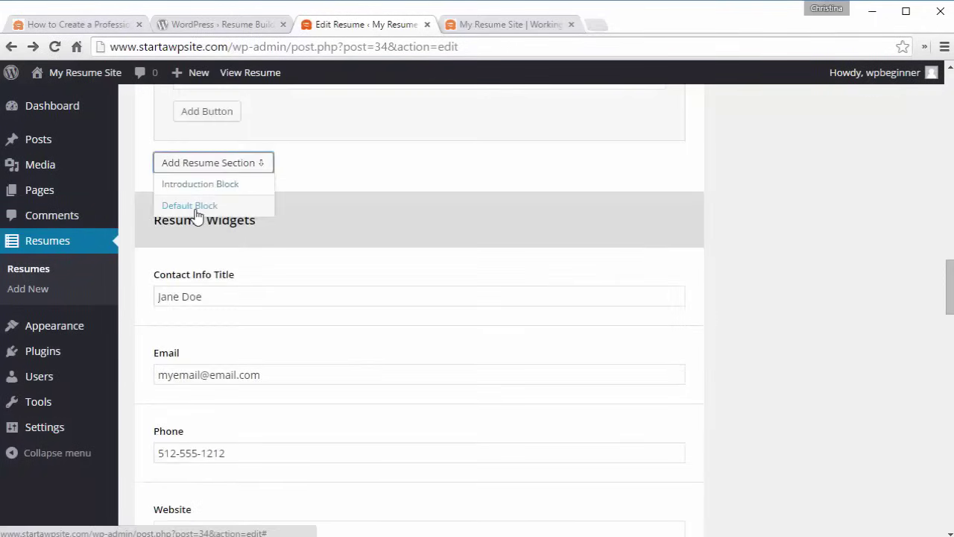
click(194, 206)
click(239, 228)
text(Education)
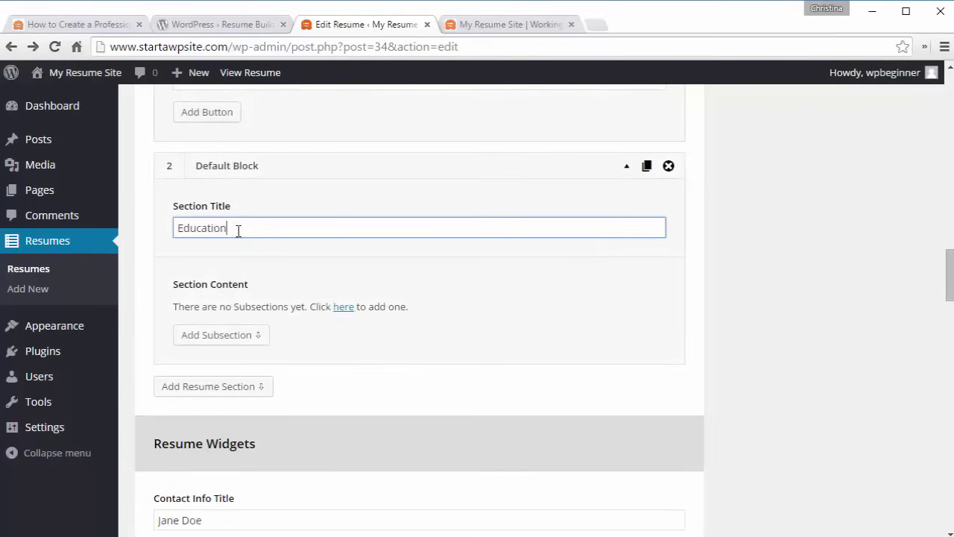
scroll(231, 341, down, 1)
click(197, 292)
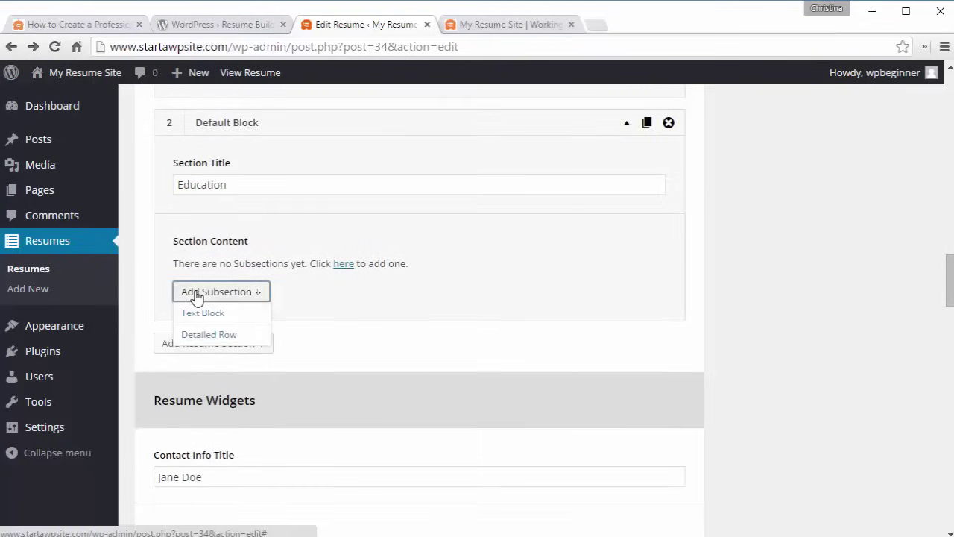
click(208, 336)
- Fill in the first row as 'University of Florida' and collapse it
click(284, 335)
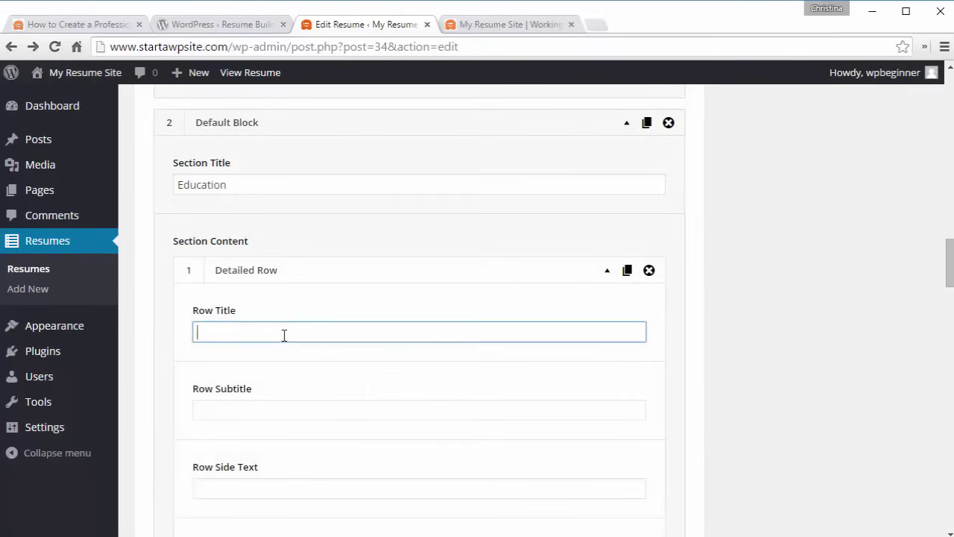
text(University)
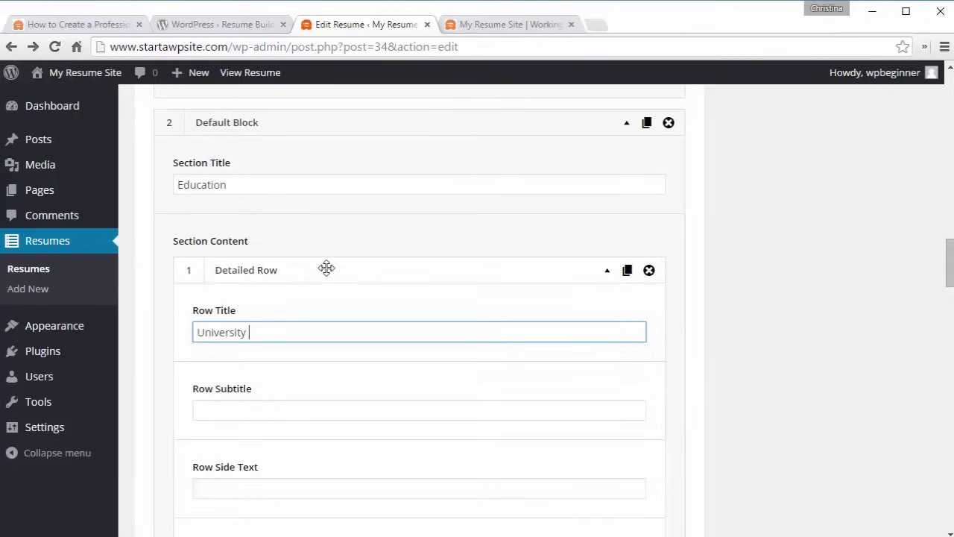
text( of Flor)
text(ida)
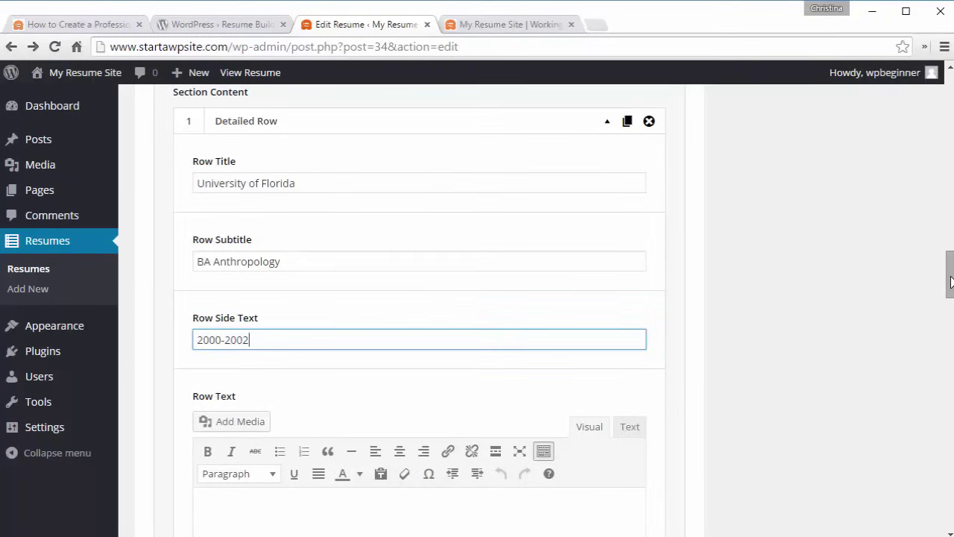
drag(949, 291, 946, 313)
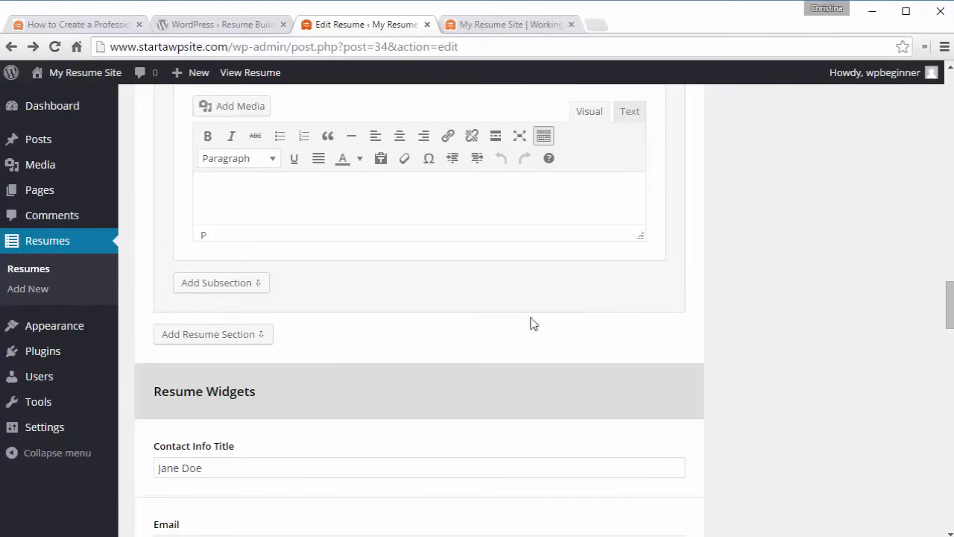
scroll(567, 298, up, 5)
click(607, 243)
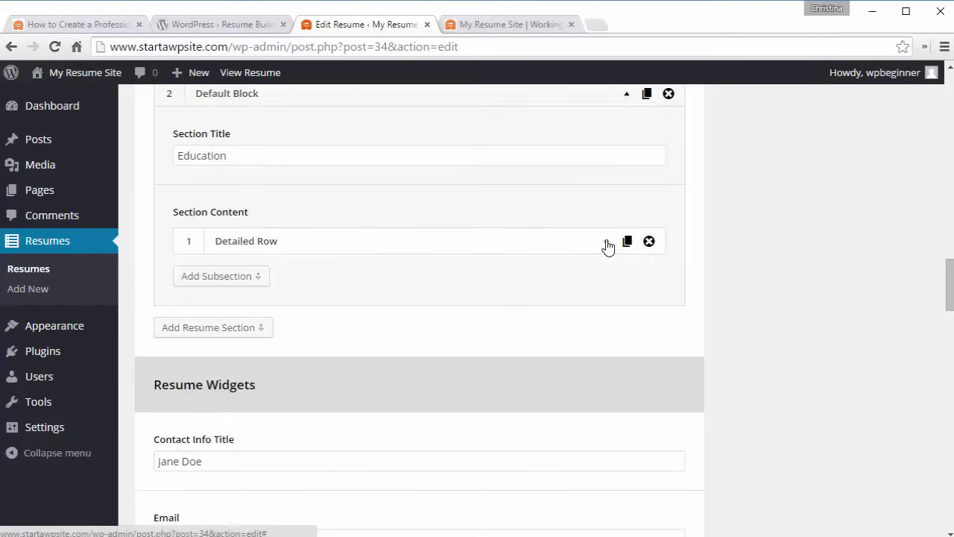
- Add a second row for MIT, College of Engineering, 2005 - 2008, collapse it and reorder the rows
click(227, 283)
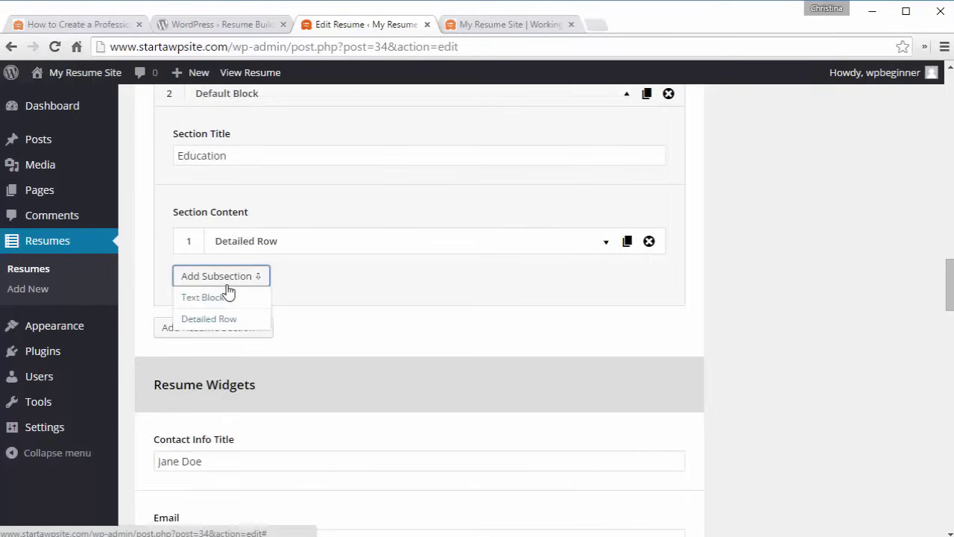
click(209, 319)
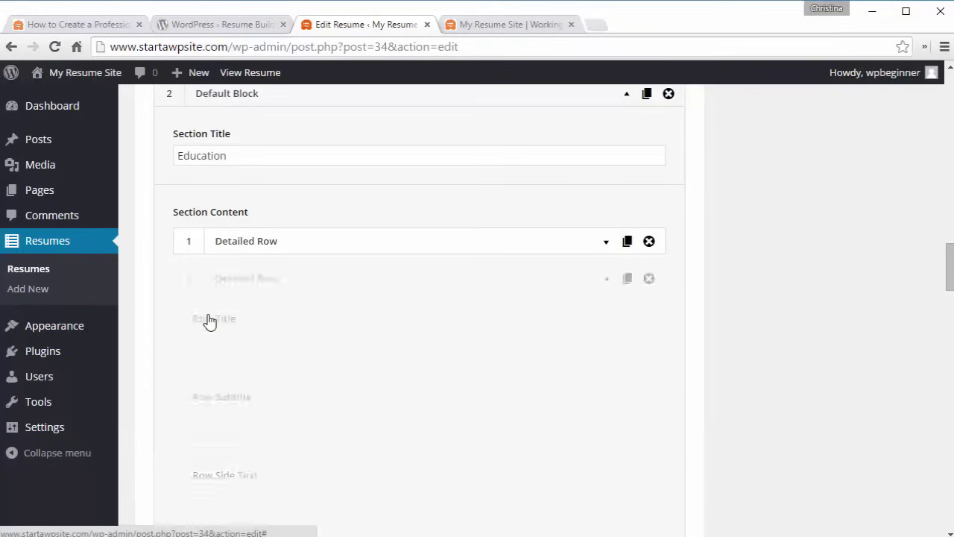
click(269, 340)
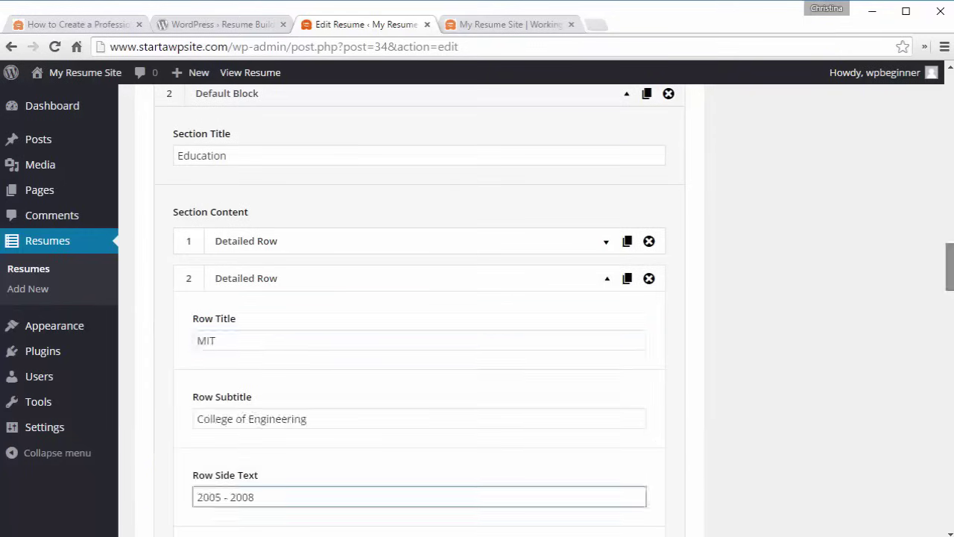
scroll(477, 298, down, 2)
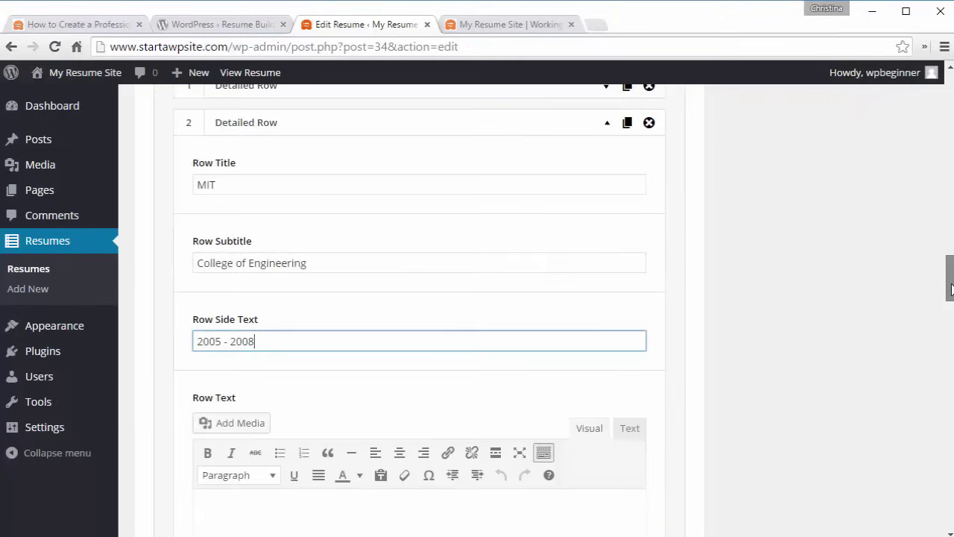
click(607, 124)
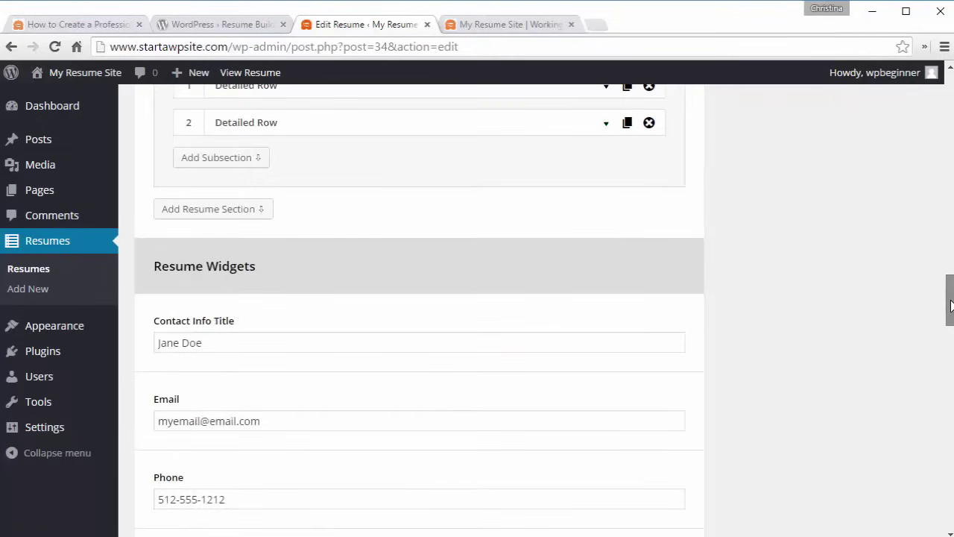
scroll(951, 304, up, 2)
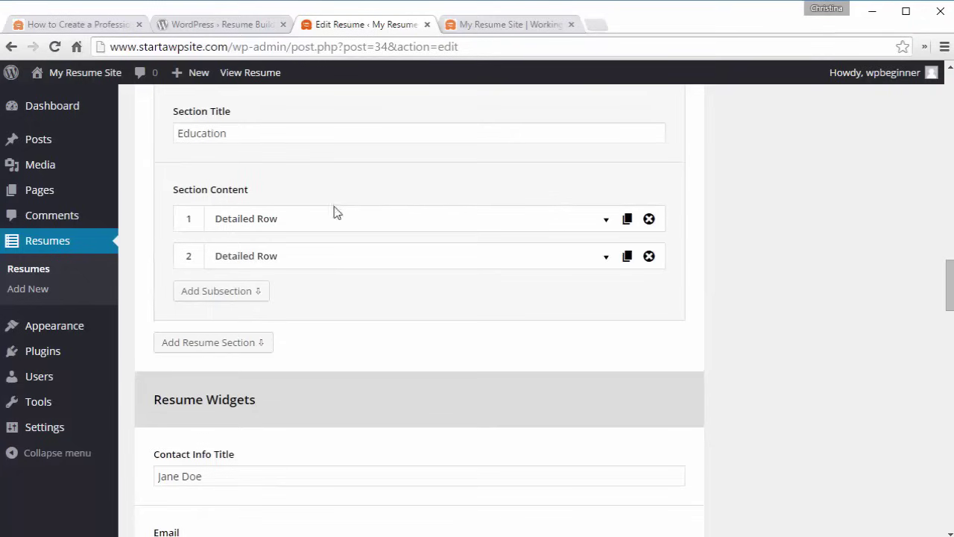
drag(340, 215, 371, 227)
- Add a section titled Experience containing a Detailed Row
click(231, 342)
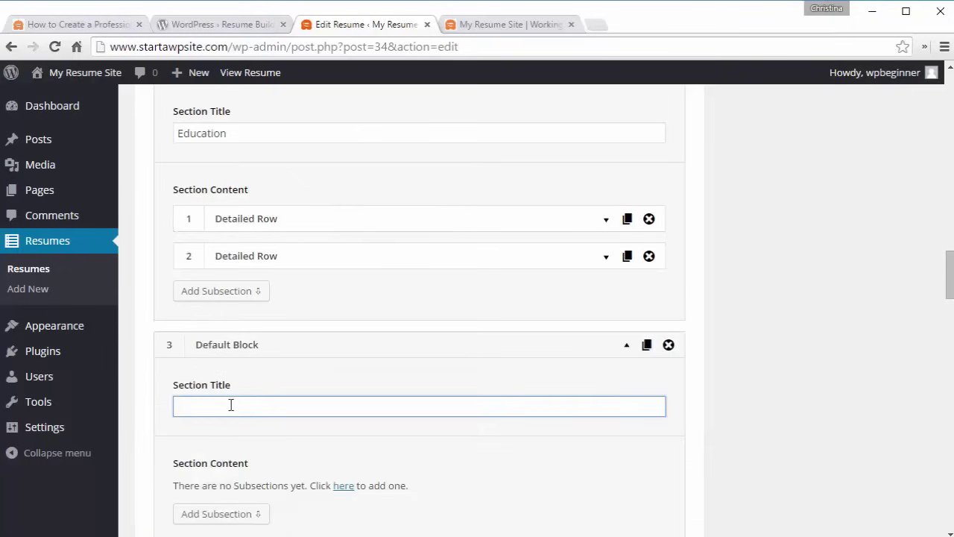
text(Experience)
scroll(231, 405, down, 3)
click(238, 262)
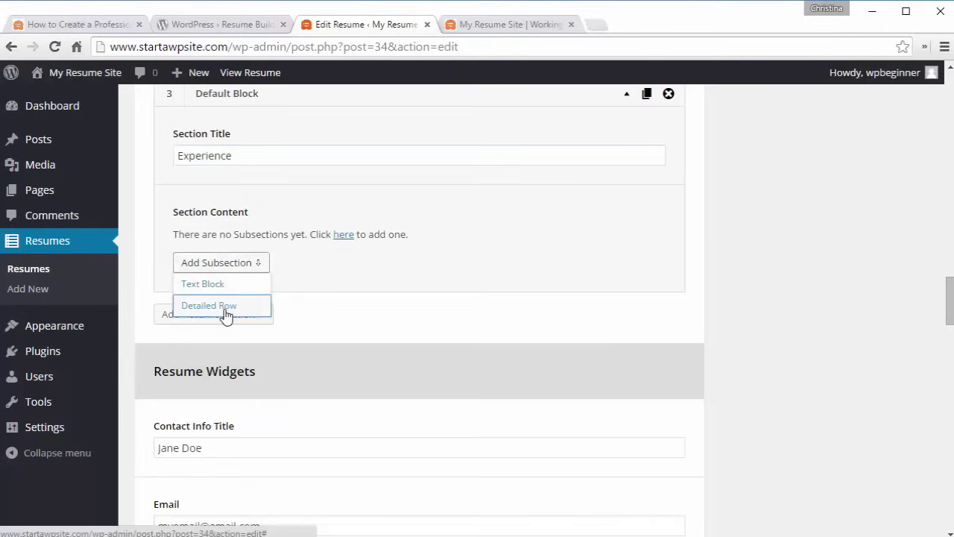
click(216, 306)
- Fill the first row: Computer Technician at Company A, 2002 - 2005, with its job description
text(Computer Technician as part of USF CSE Volunteers)
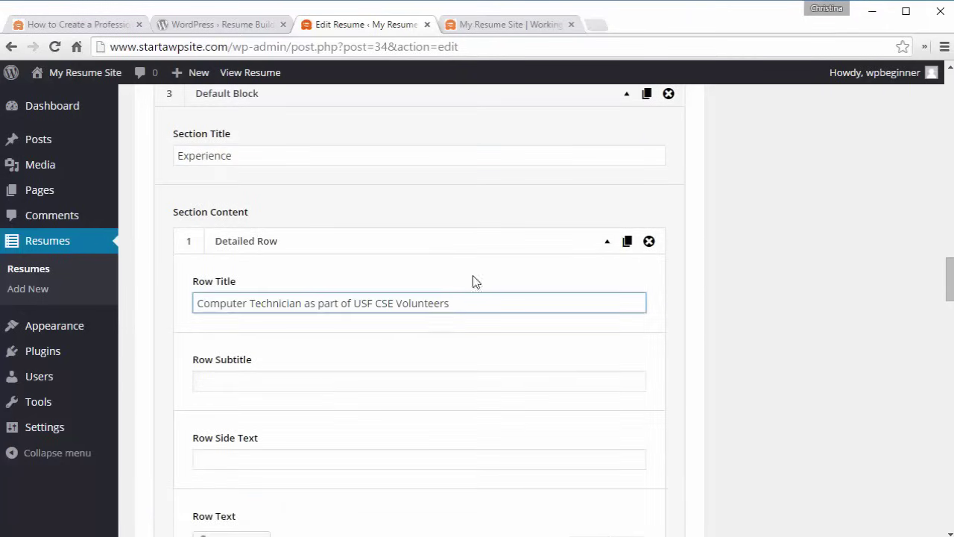
click(321, 381)
text(Company A)
key(Tab)
text(2002 - 2005)
scroll(897, 302, down, 5)
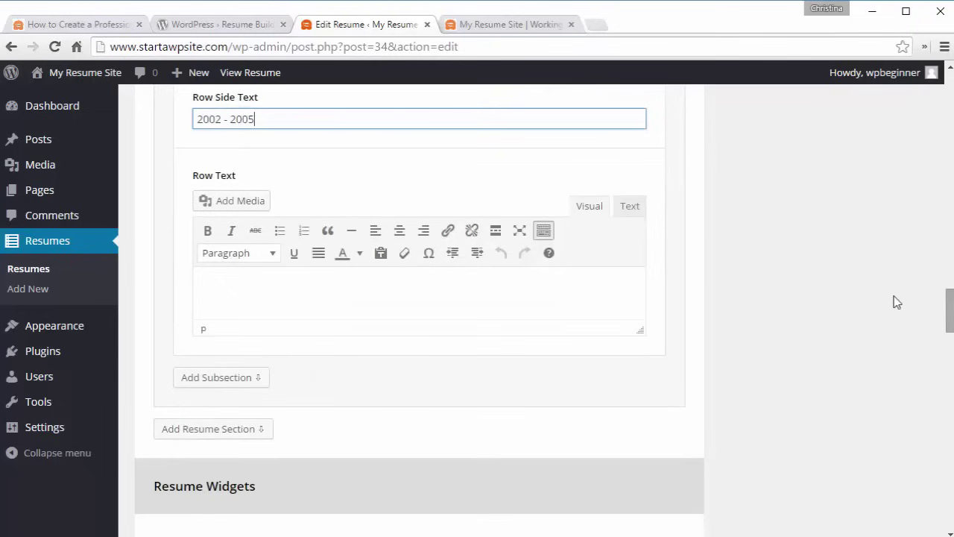
click(347, 294)
text(Provided IT technical support at Eastside Elementary school for 4 hours per week as a technology volunteer. - Diagnosed and maintained PCs (e.g., applied software patches). - Performed network administration (e.g., set-up Cisco routers).  Rated as the "most valuable technology resource" by the school media specialist)
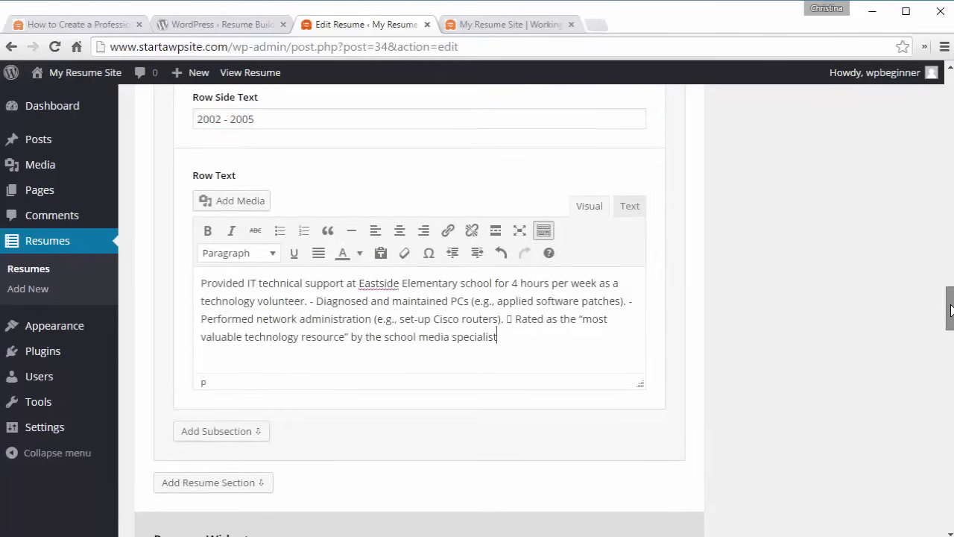
- Add a second Detailed Row: Aircraft Technician at Boeing, 2006 - 2009
click(219, 433)
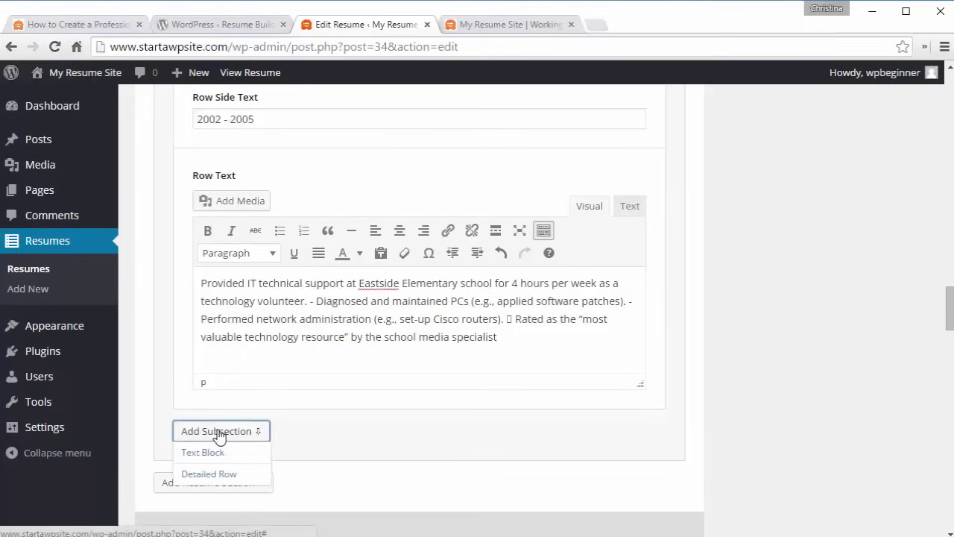
click(213, 475)
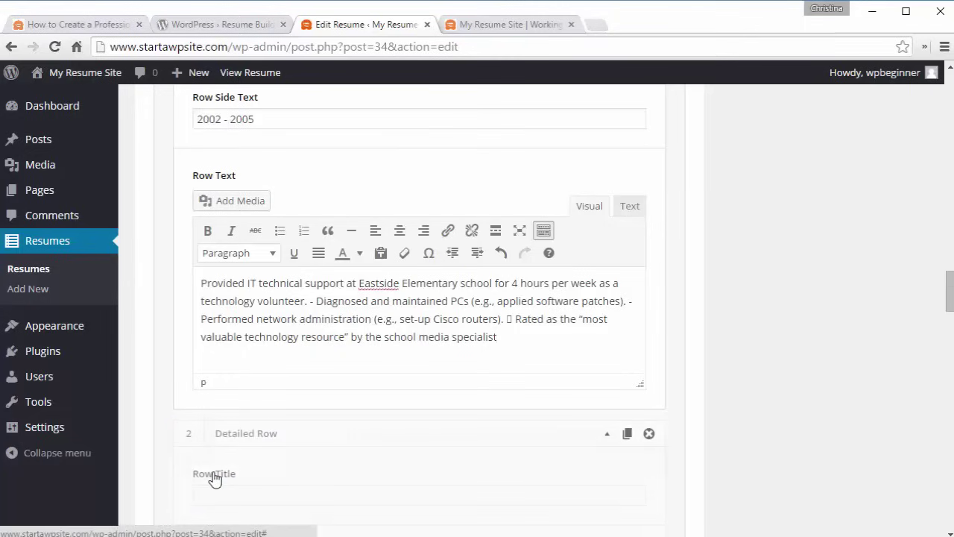
click(217, 493)
text(Aircraft Technician)
scroll(304, 298, down, 4)
click(304, 272)
text(Boeing)
click(256, 351)
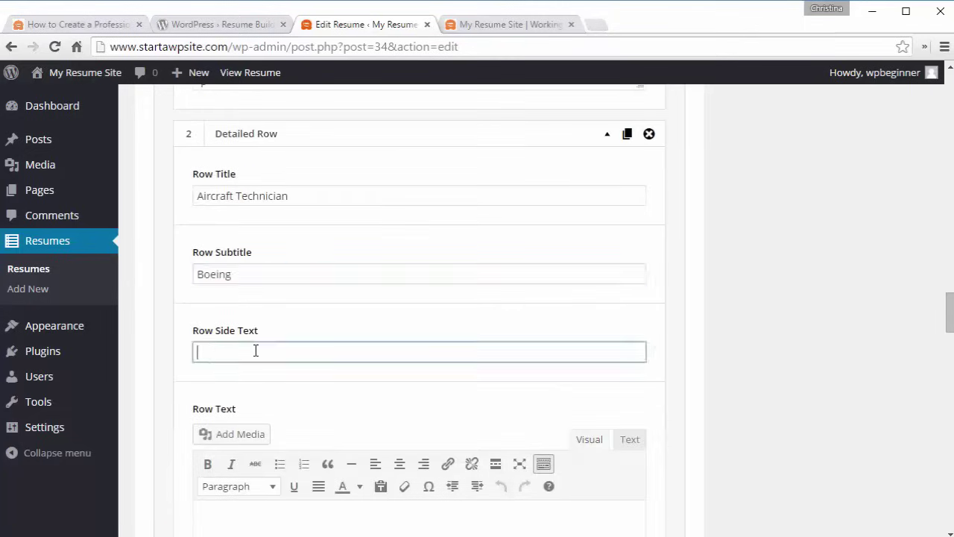
text(2002)
text(- 2009)
- Paste the Aircraft Technician job description, then open the published resume page
scroll(745, 224, down, 3)
click(274, 290)
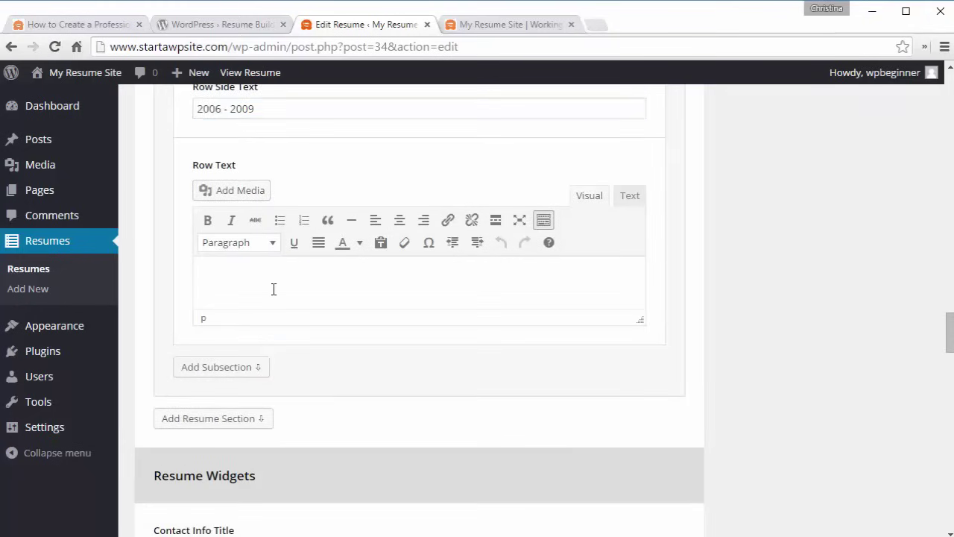
text(As a part of a team of three students, developed an educational video game for the USF Diabetes Center in the College of Medicine.  Programmed the visual interface and game back-end in C using the Allegro game engine (over 5000 lines of code).)
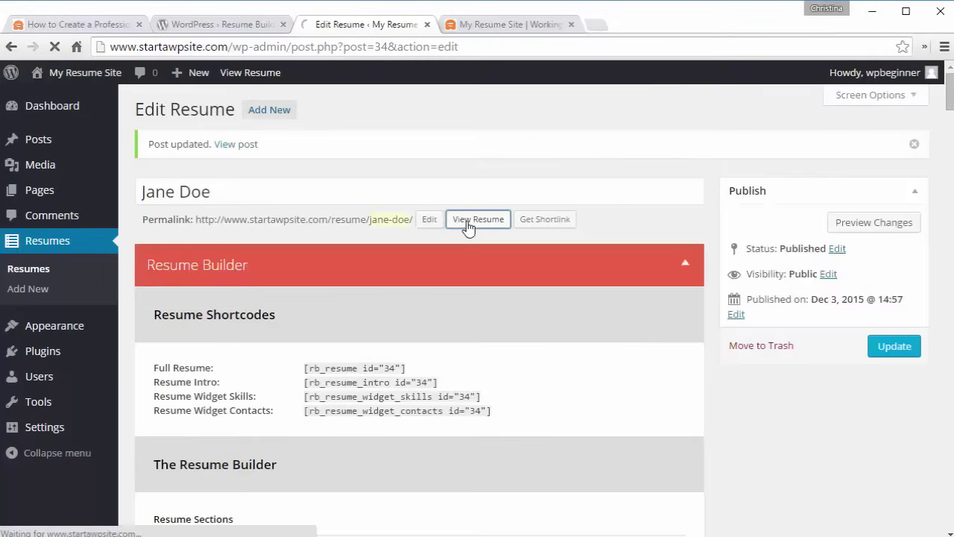
click(477, 219)
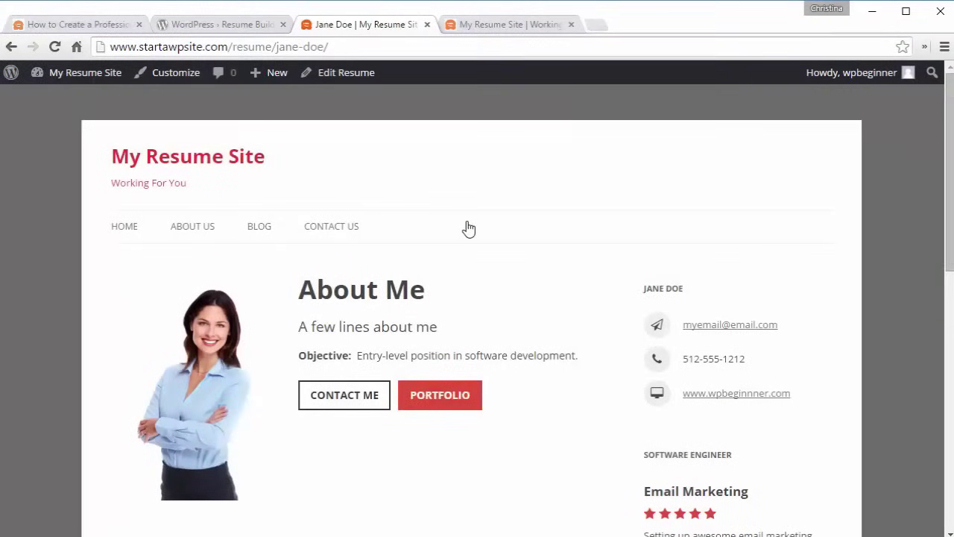
- Scroll through the published Jane Doe resume, then go back to the Edit Resume screen
scroll(468, 229, down, 4)
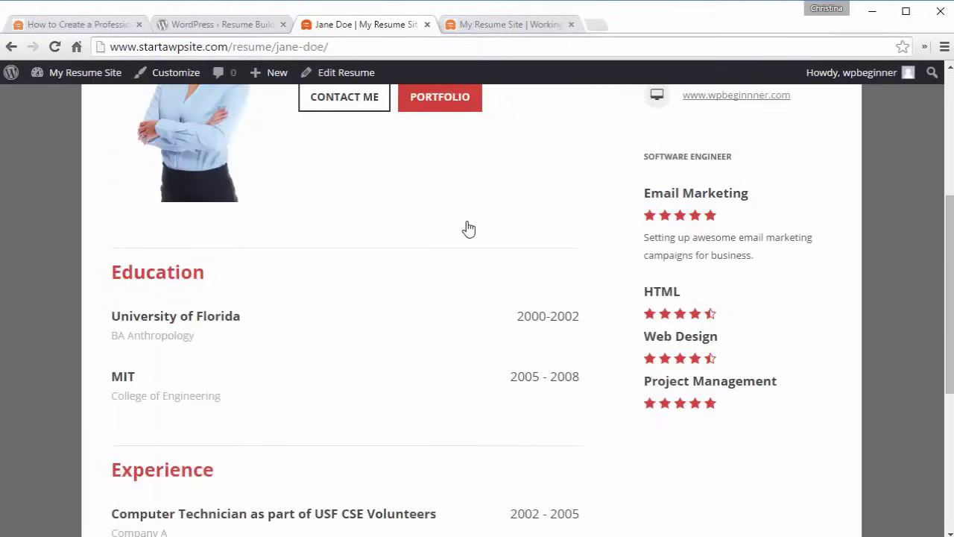
scroll(396, 326, down, 5)
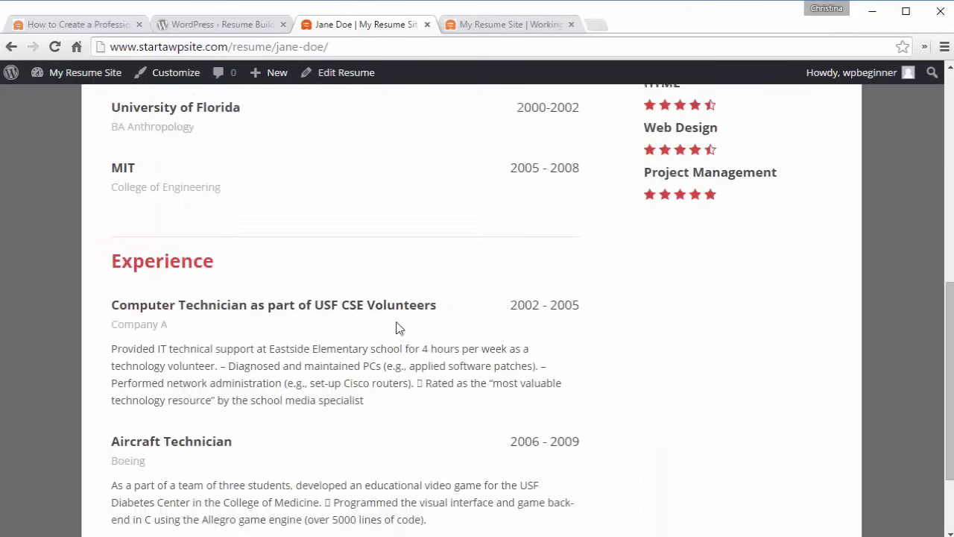
scroll(395, 326, up, 10)
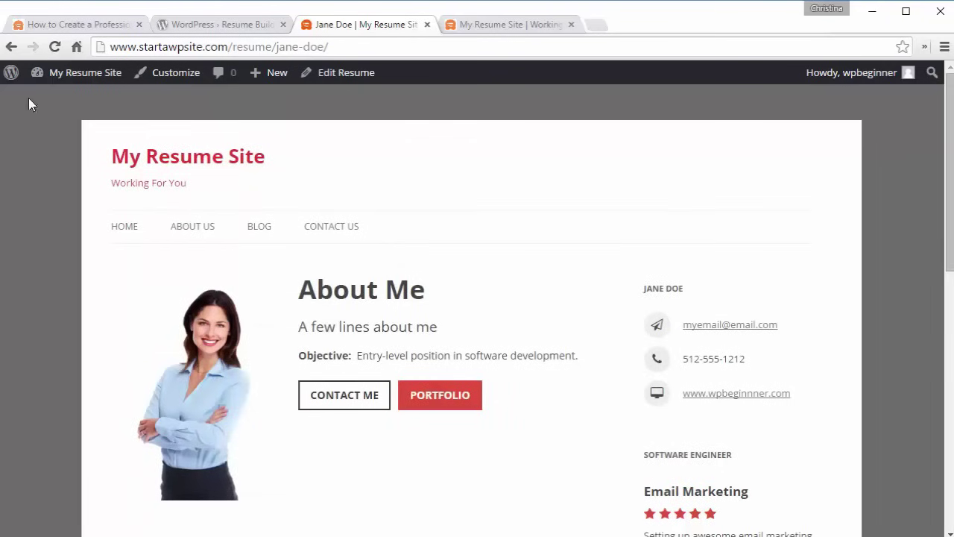
click(11, 46)
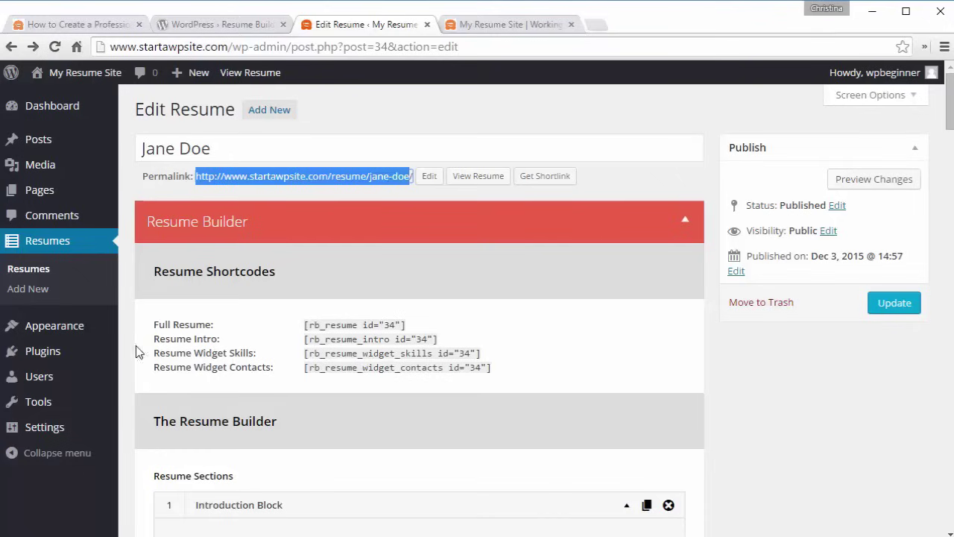
- Add the Jane Doe resume to the Main menu, save it, and reload the live front page
mouse_move(60, 326)
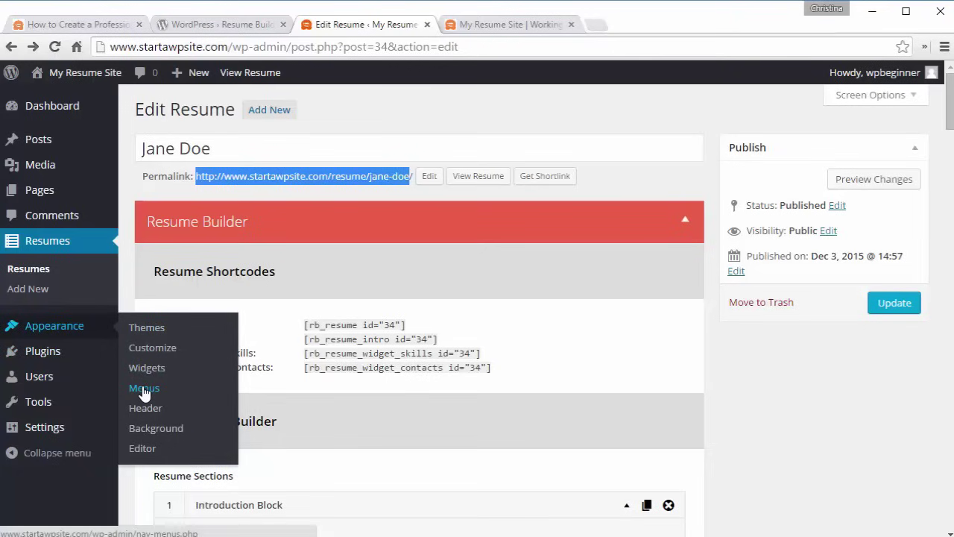
click(144, 389)
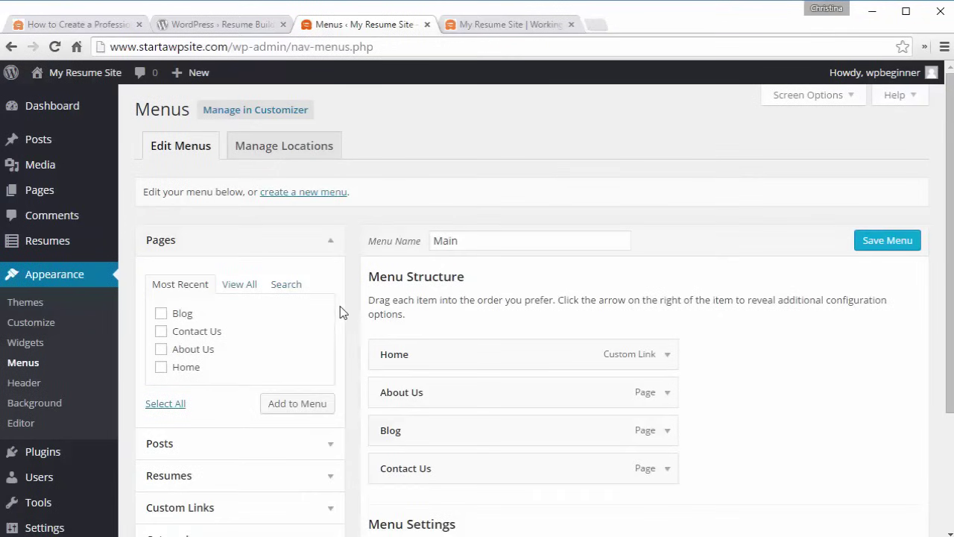
scroll(342, 313, down, 3)
click(335, 320)
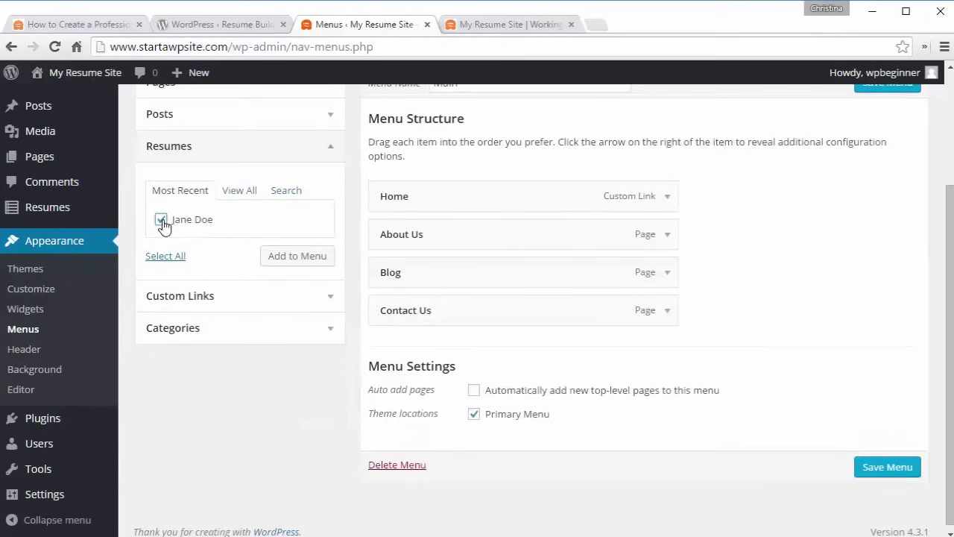
click(295, 268)
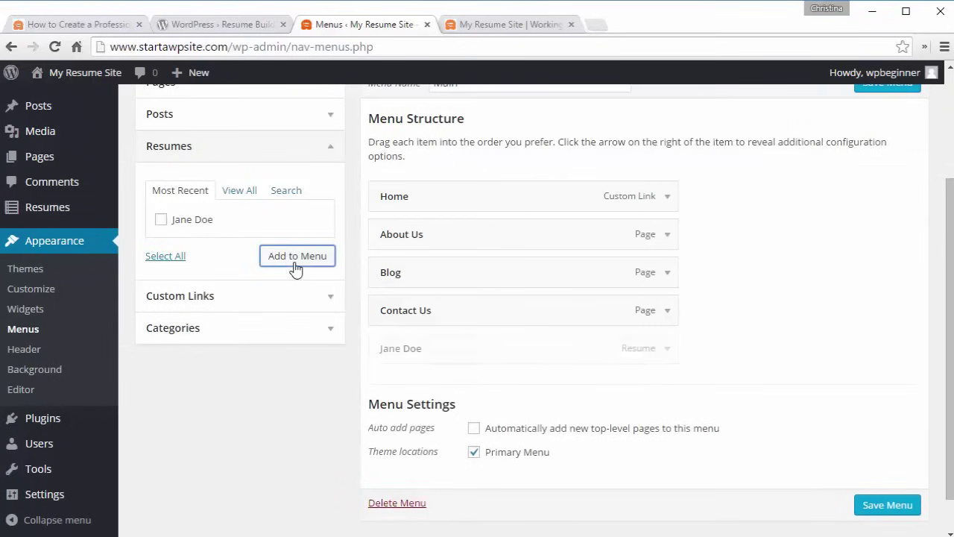
click(885, 506)
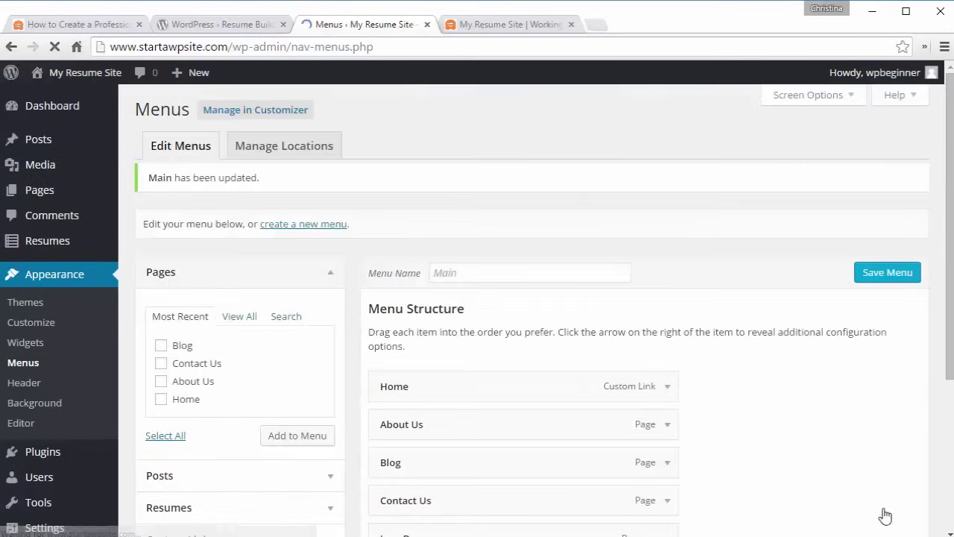
click(514, 24)
click(161, 167)
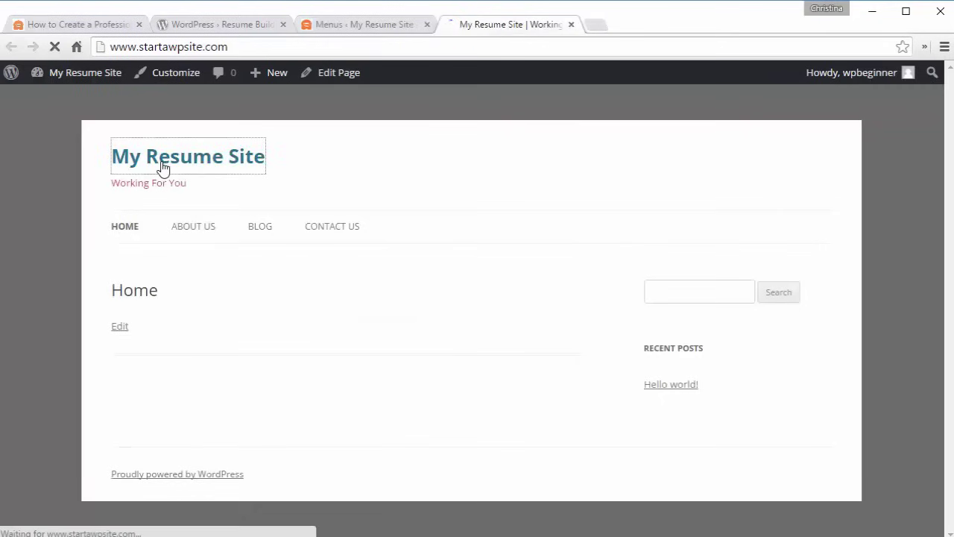
- Follow the JANE DOE menu link to its resume page, then return to the Menus editor
click(413, 231)
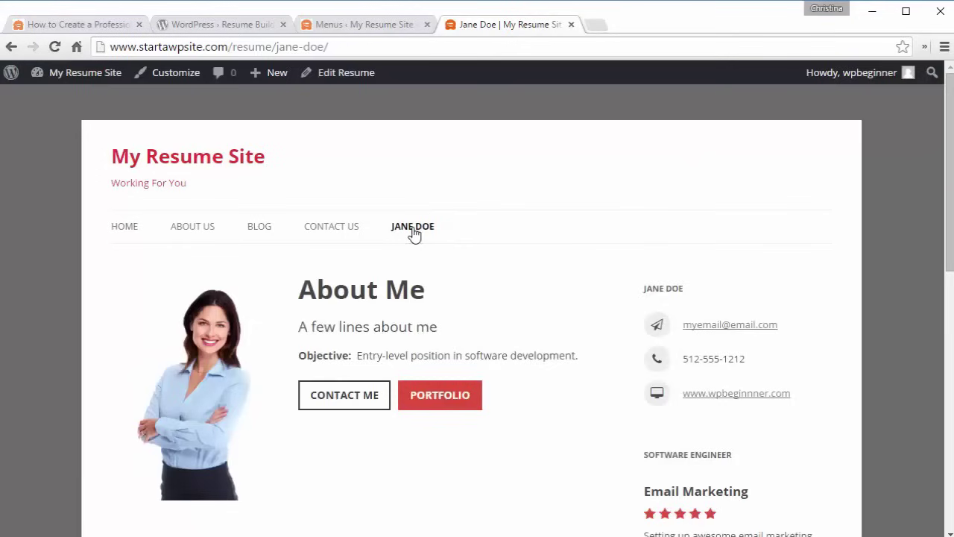
click(357, 25)
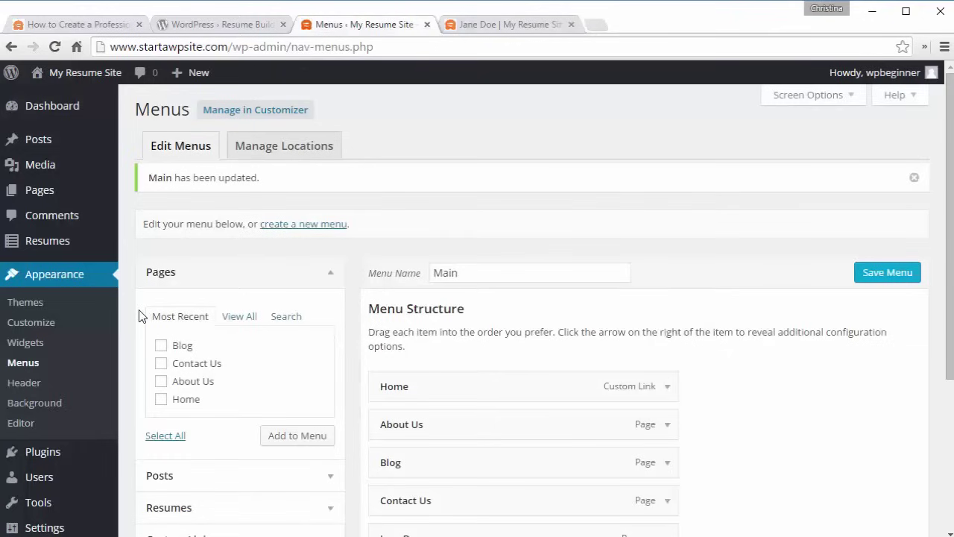
click(21, 324)
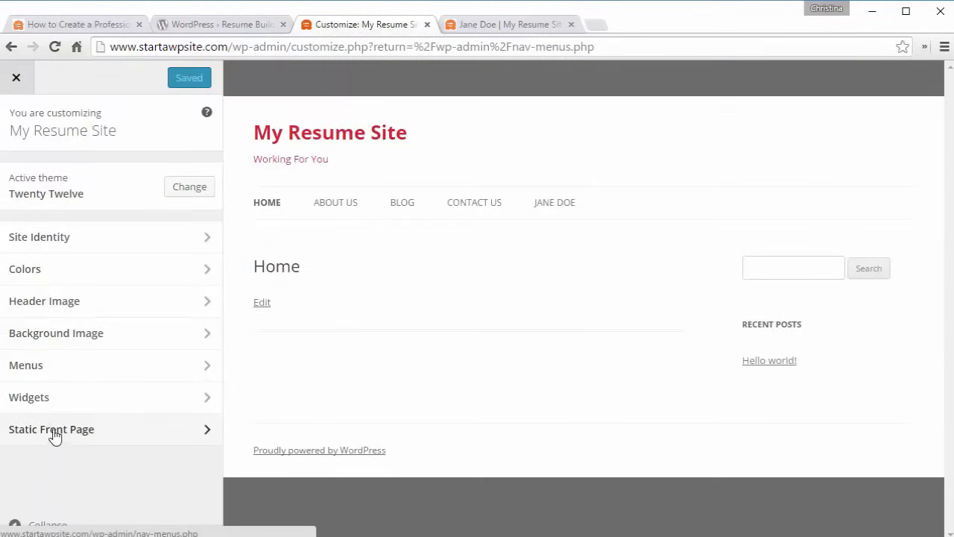
click(52, 430)
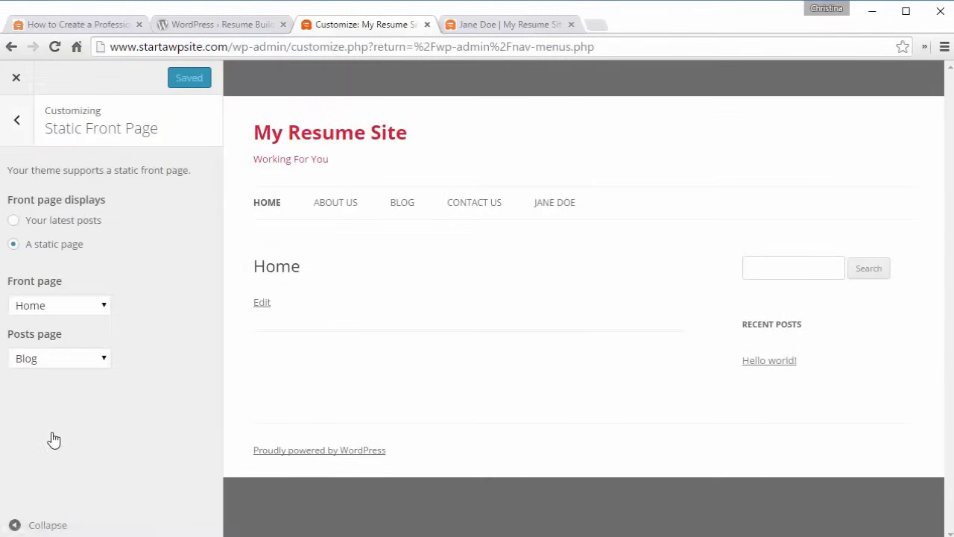
click(43, 312)
click(13, 79)
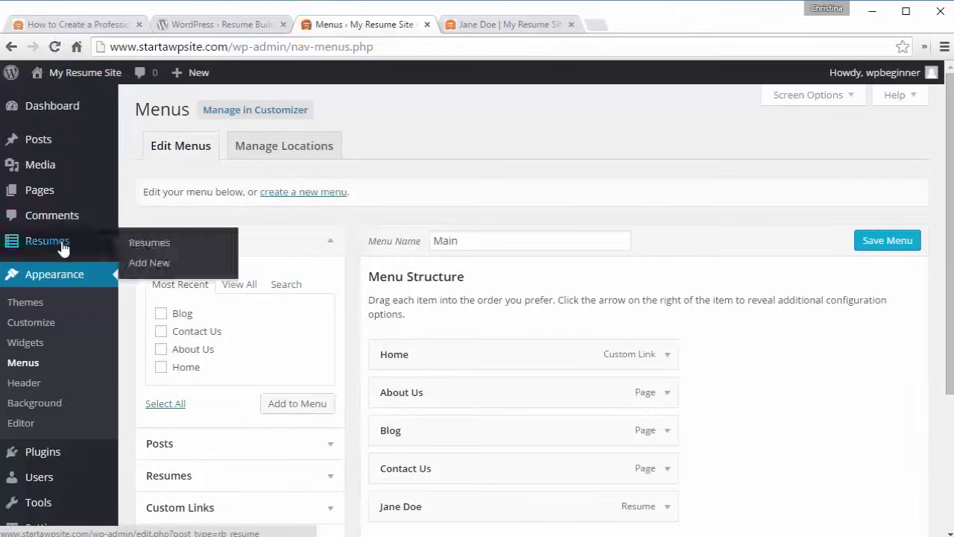
- Copy the Full Resume shortcode from the Jane Doe resume, then open All Pages
click(63, 247)
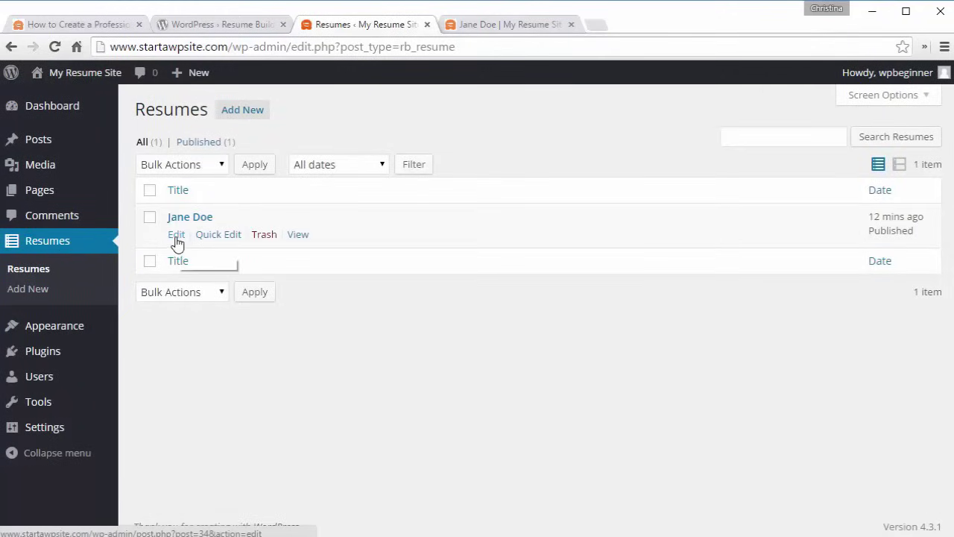
click(177, 235)
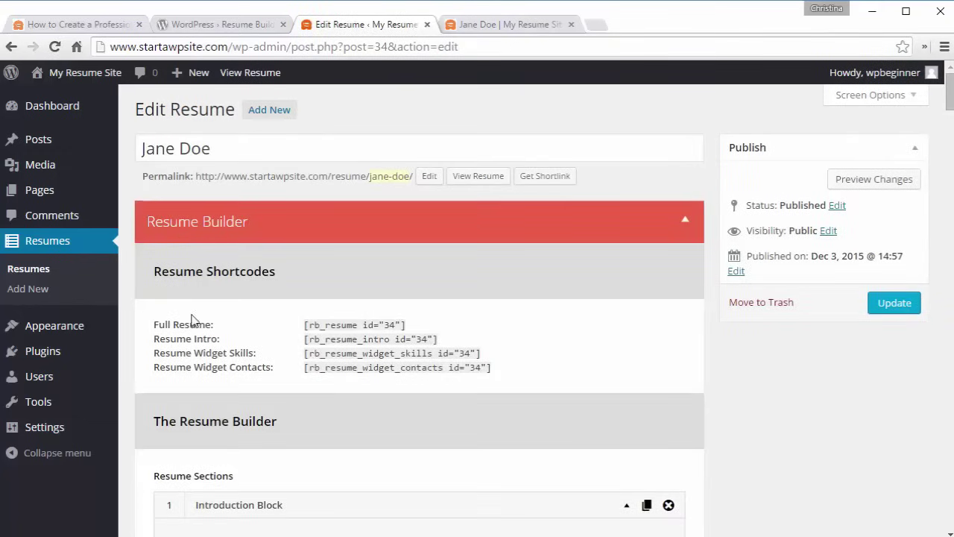
drag(403, 325, 304, 326)
key(ctrl+c)
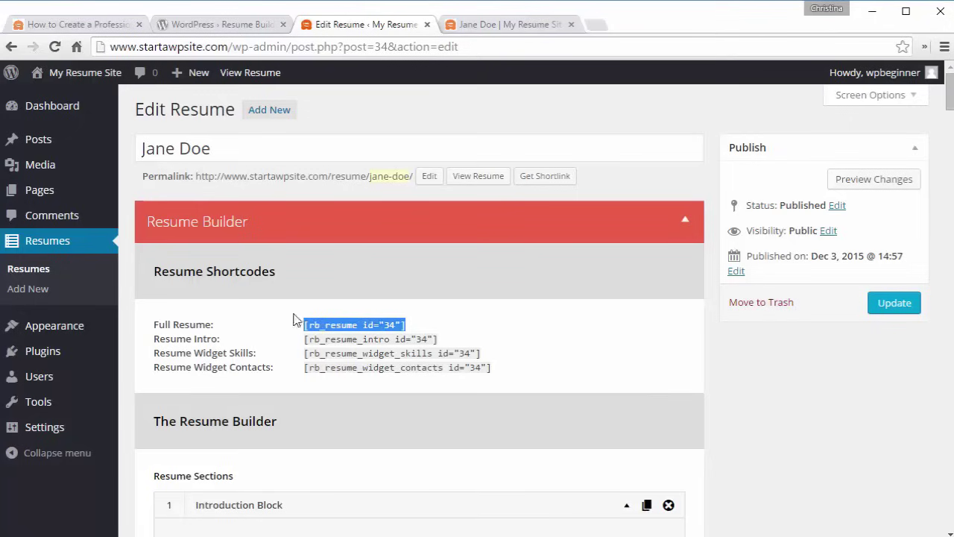
mouse_move(64, 195)
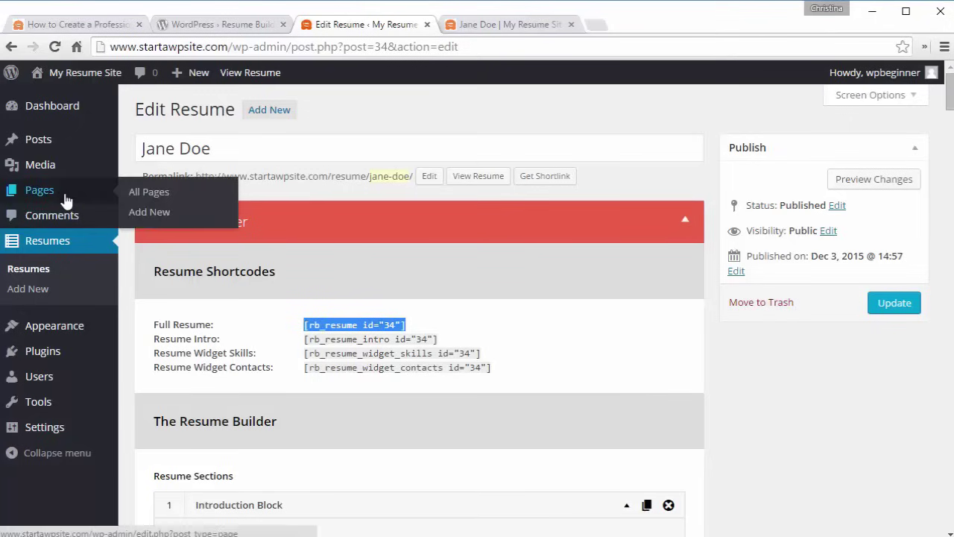
click(139, 196)
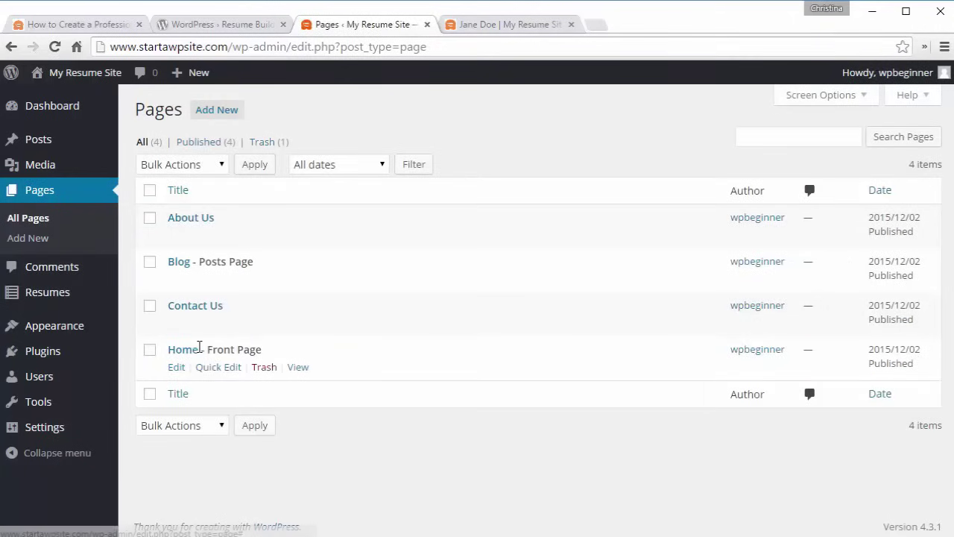
- Paste [rb_resume id="34"] into the Home page, update it, and reload the live front page
click(176, 368)
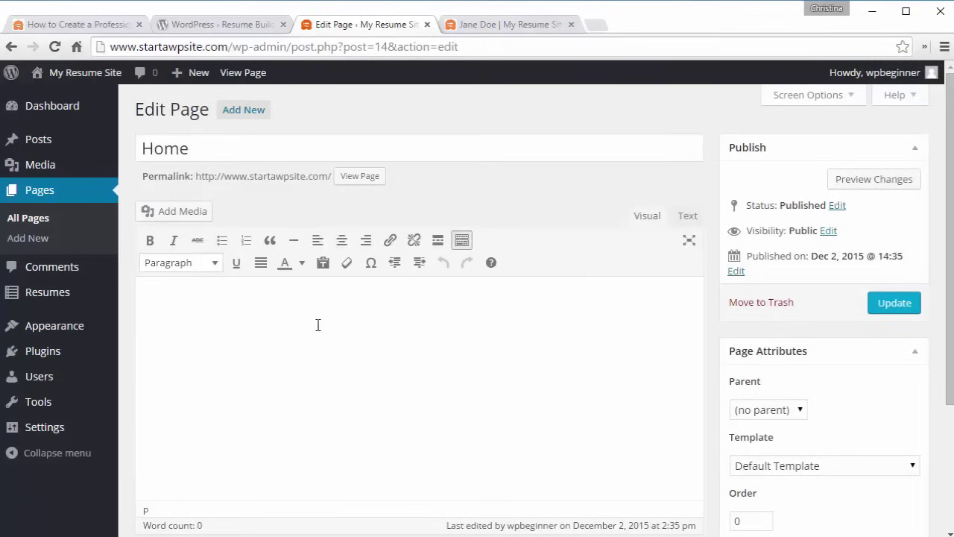
key(ctrl+v)
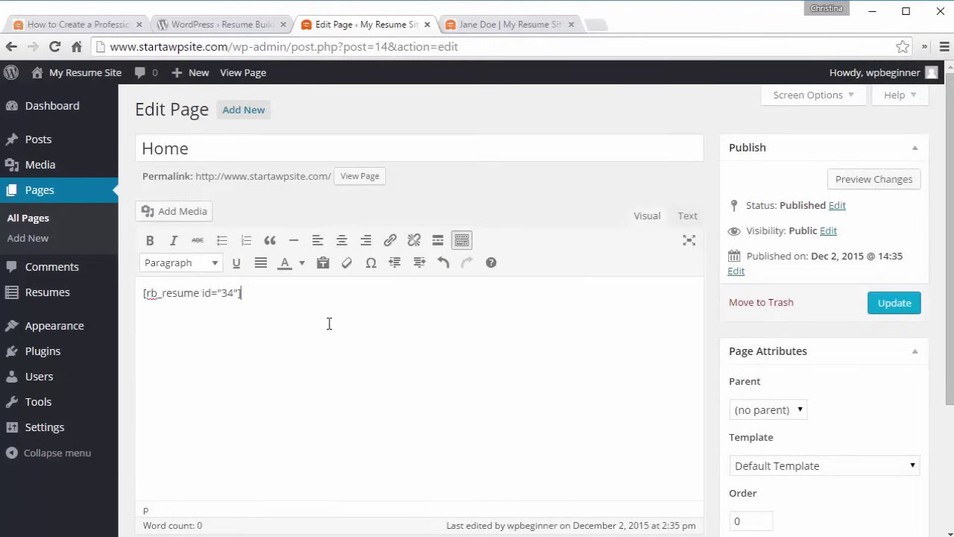
click(894, 313)
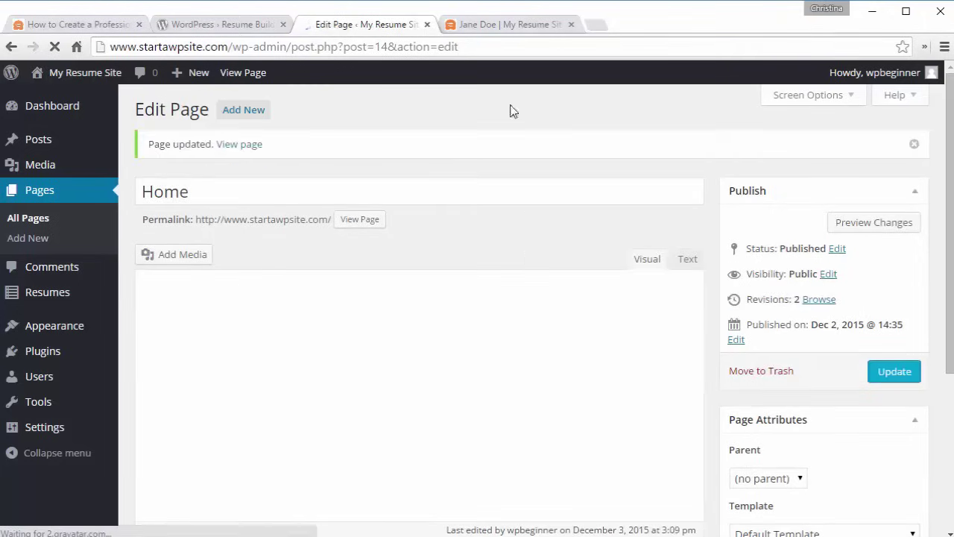
click(477, 26)
click(133, 157)
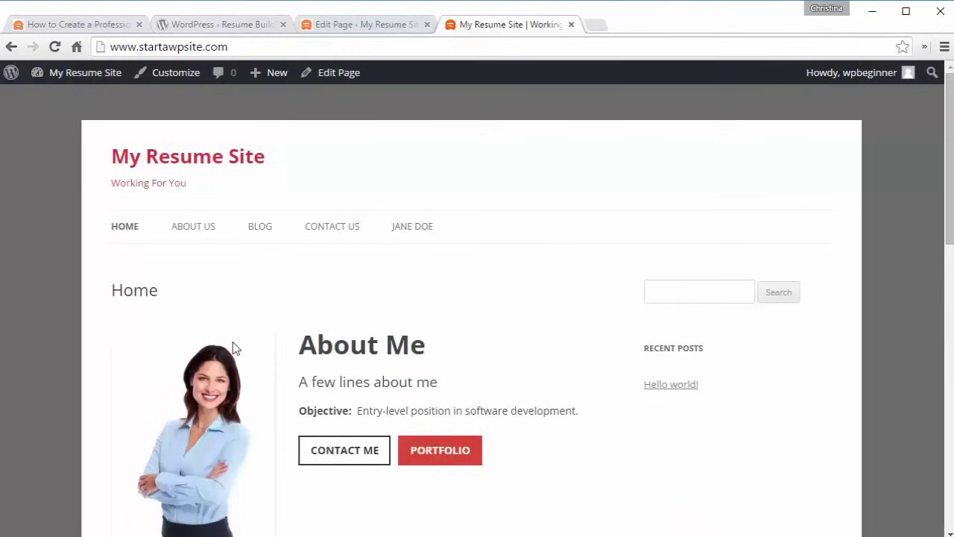
- Scroll through the full resume on the front page, then return to the Home page editor
scroll(232, 348, down, 5)
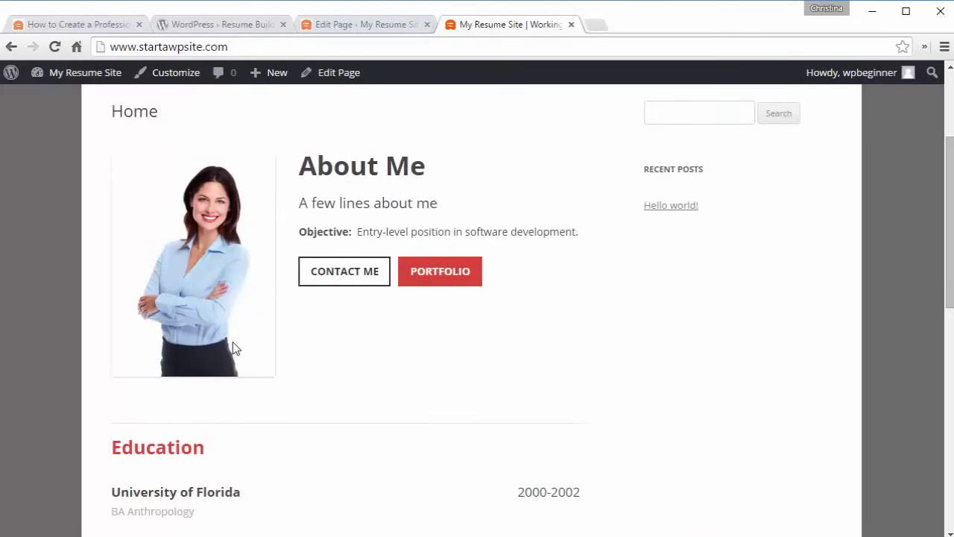
scroll(232, 347, down, 3)
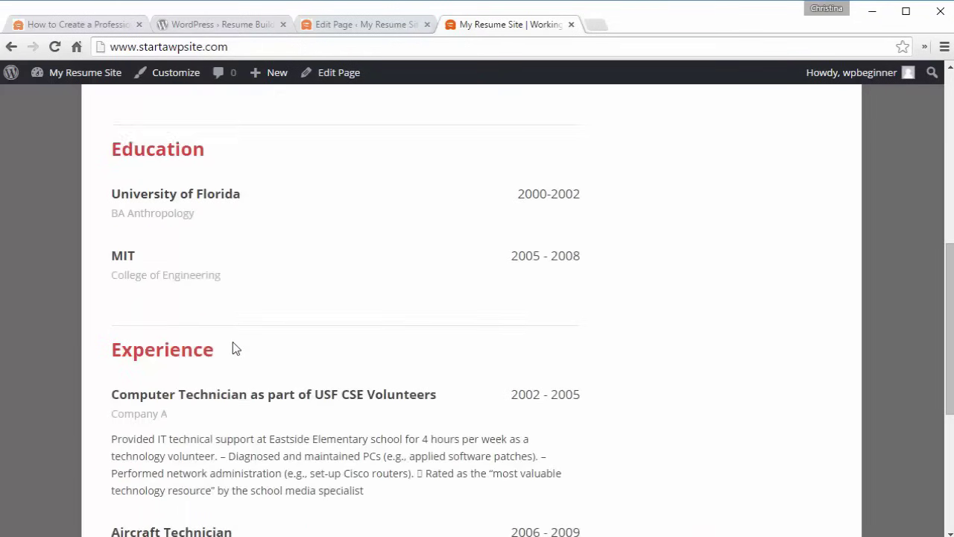
scroll(233, 347, up, 1)
scroll(233, 347, up, 5)
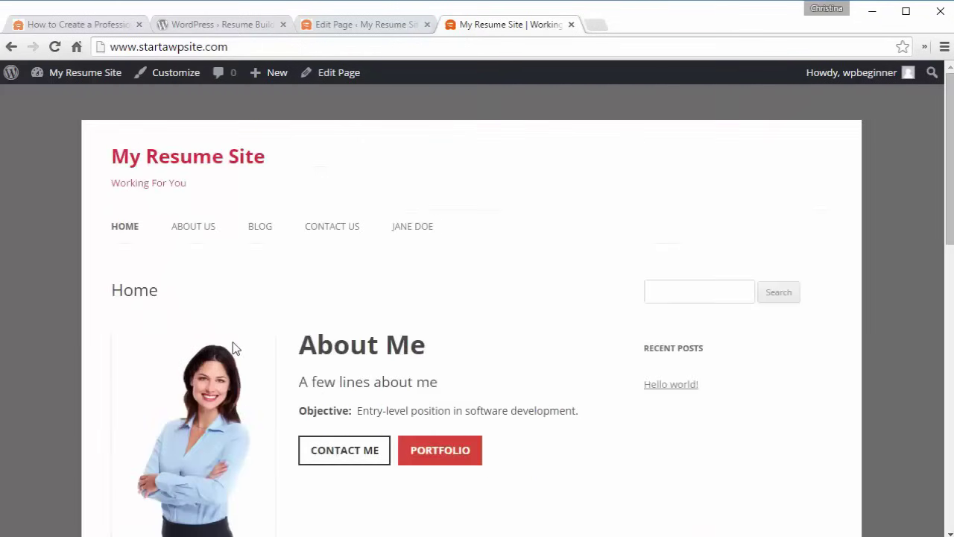
click(326, 26)
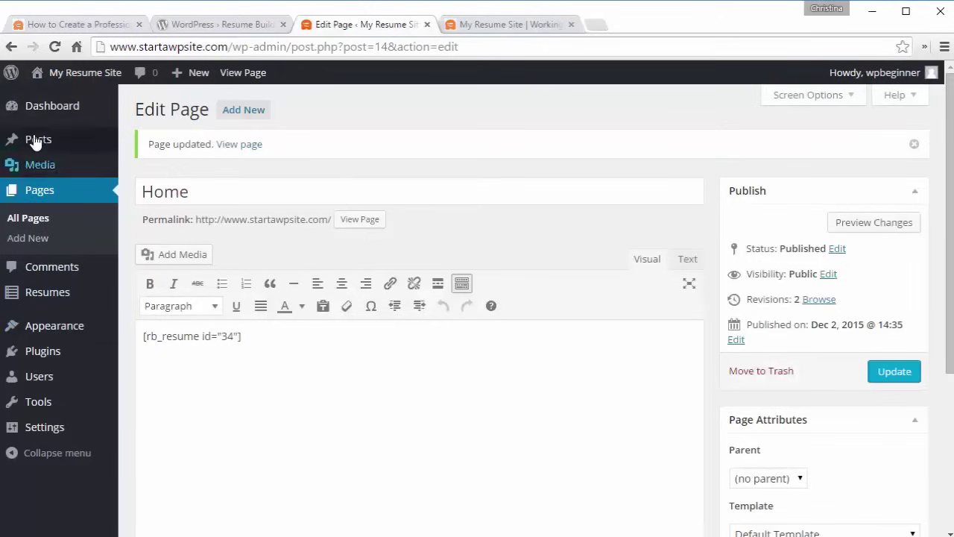
- Copy the Resume Widget Skills shortcode from the Jane Doe resume, then open Appearance > Widgets
click(50, 296)
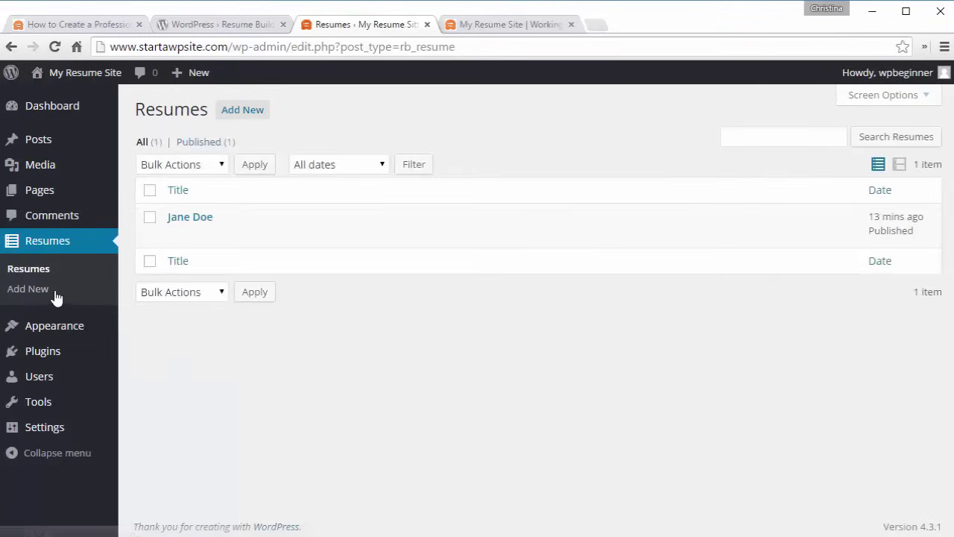
click(176, 236)
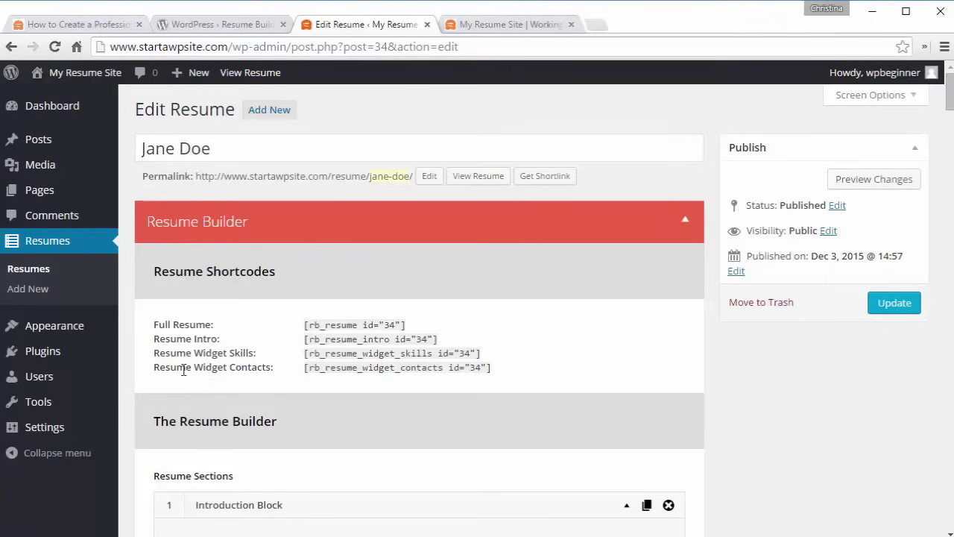
click(304, 355)
key(ctrl+c)
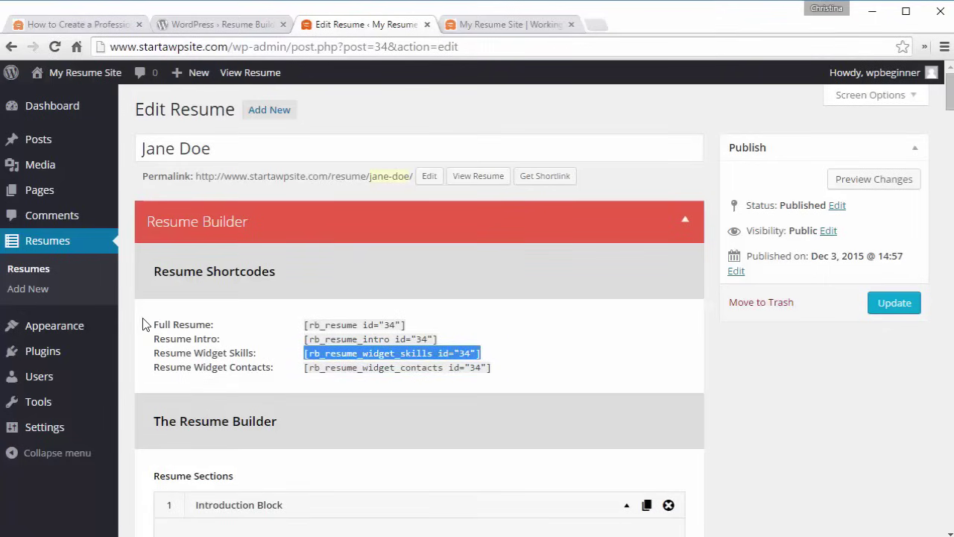
mouse_move(59, 328)
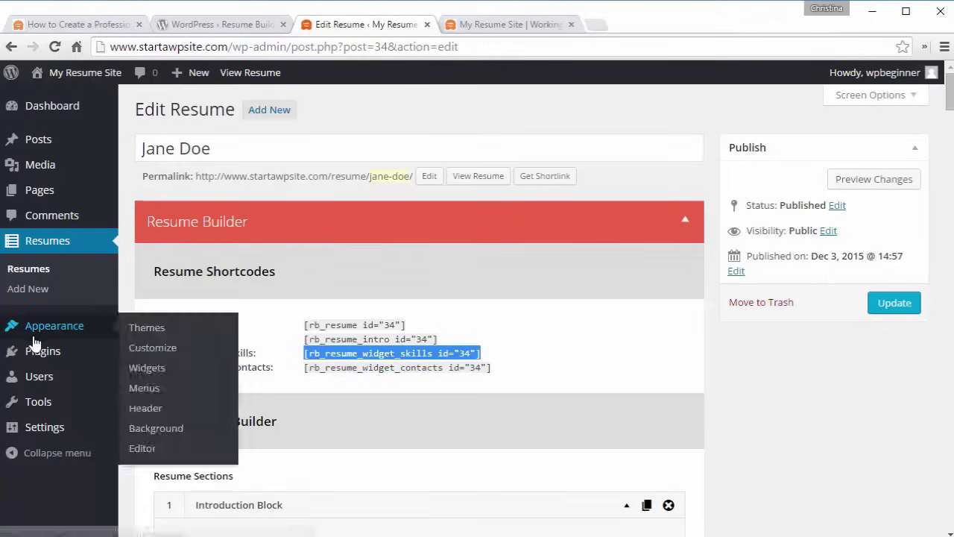
click(142, 373)
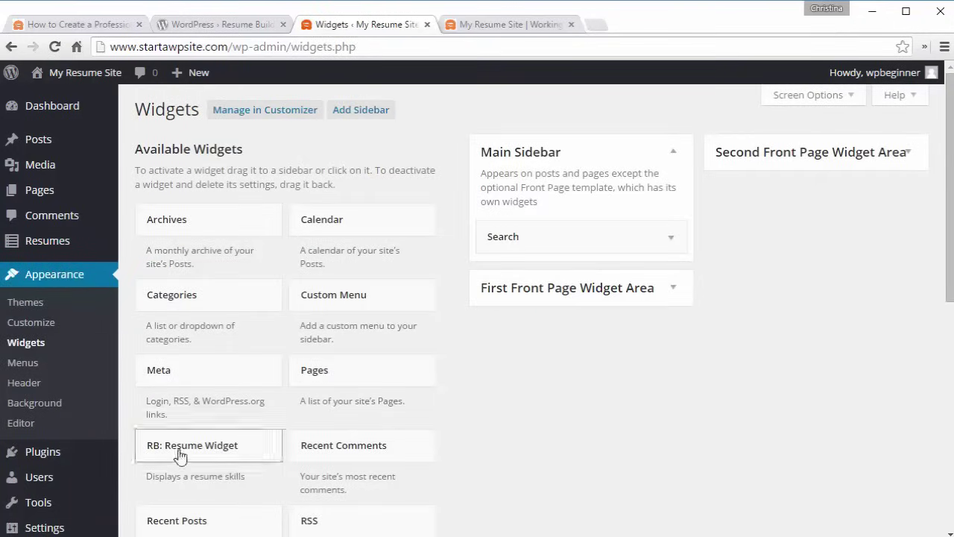
- Put an RB: Resume Widget with [rb_resume_widget_skills id="34"] in the Main Sidebar, save, then view the site
drag(179, 455, 521, 226)
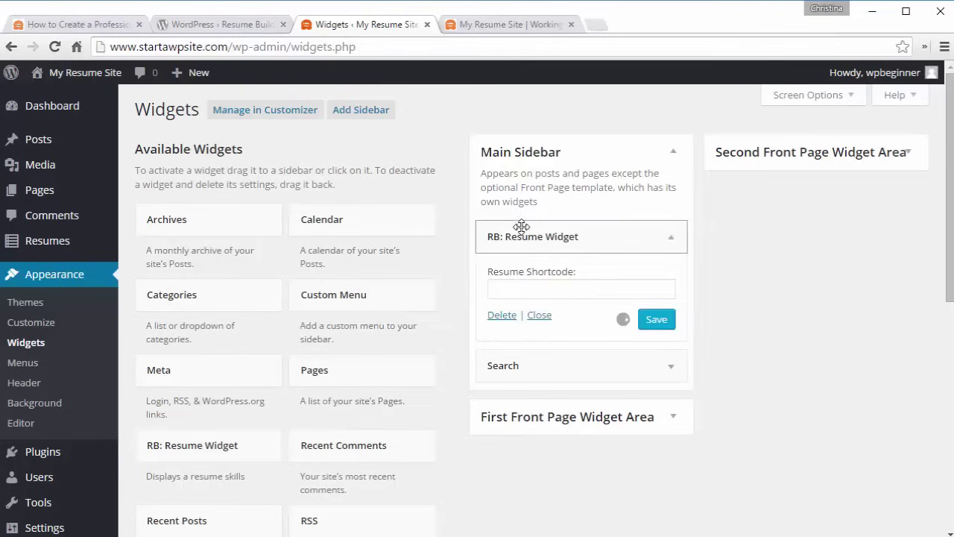
click(512, 293)
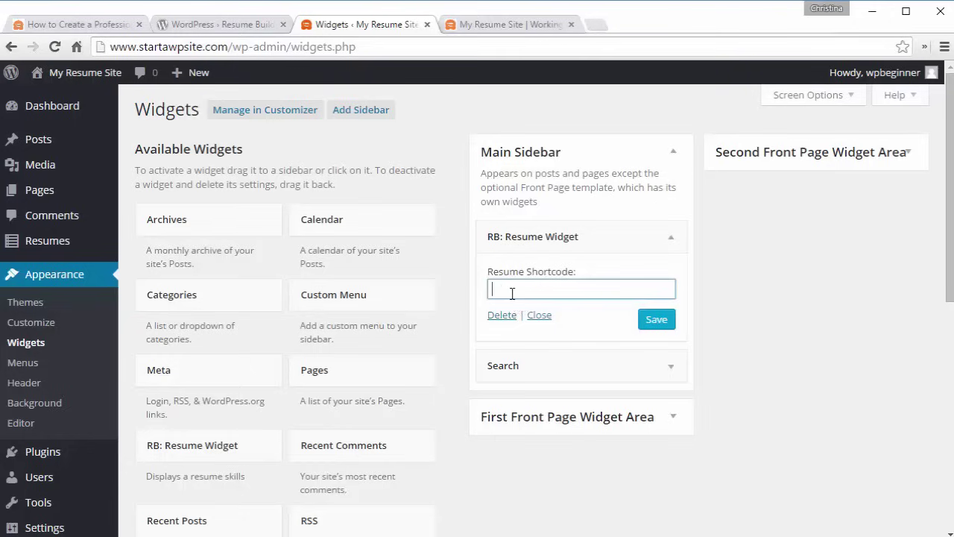
key(ctrl+v)
click(656, 320)
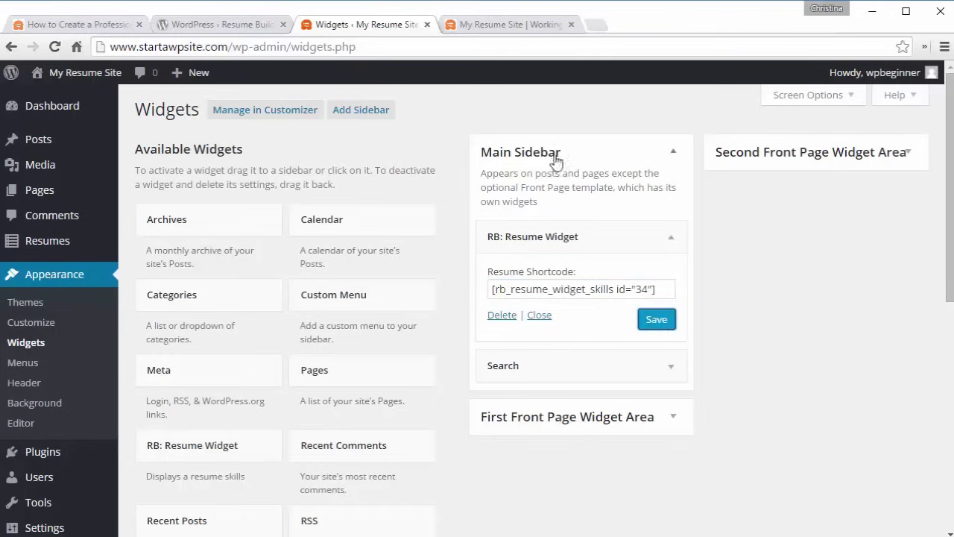
click(489, 24)
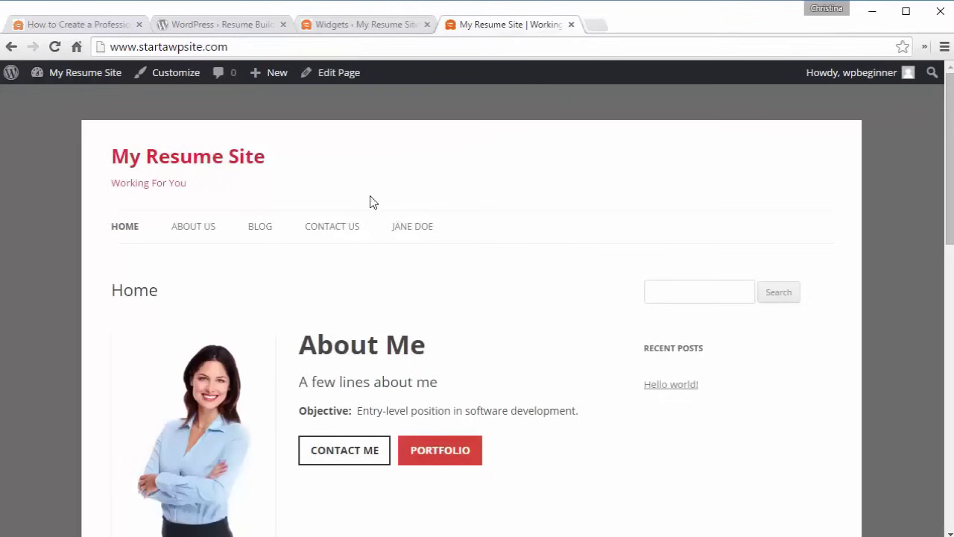
- Check the Software Engineer skills ratings in the sidebar on the Blog page, then on Home
click(256, 228)
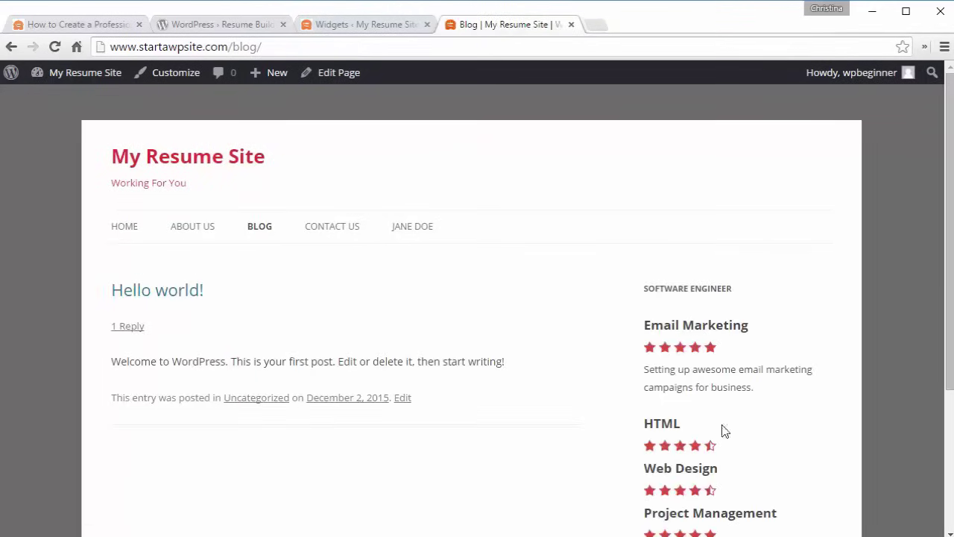
click(203, 156)
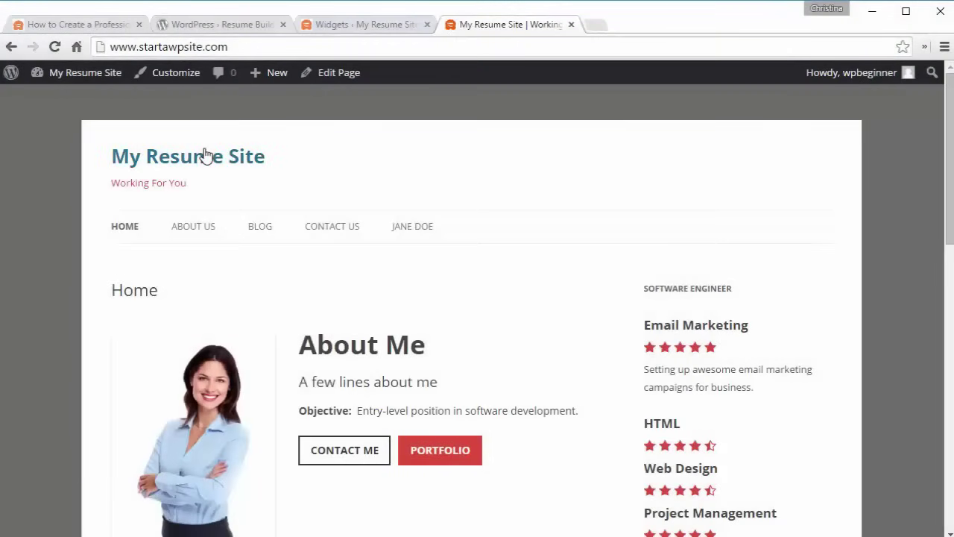